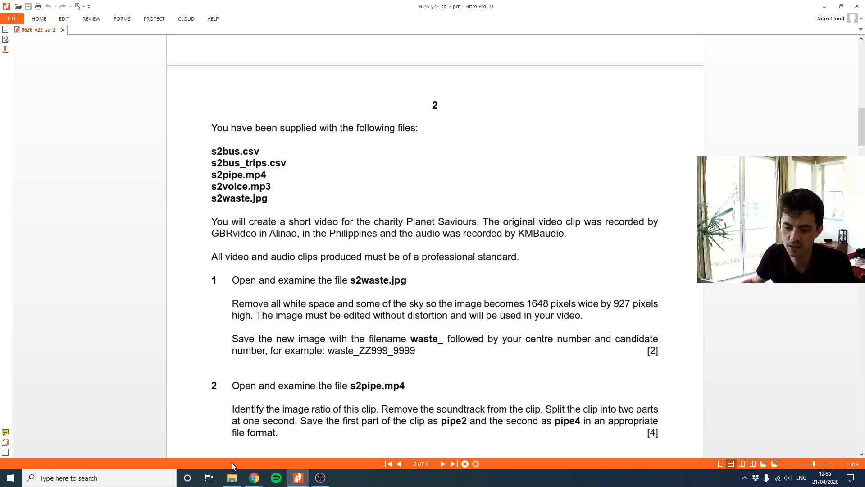
Switch to File Explorer and open the s2waste image from the 2022 02 src file - Copy folder for editing in Paint
click(232, 478)
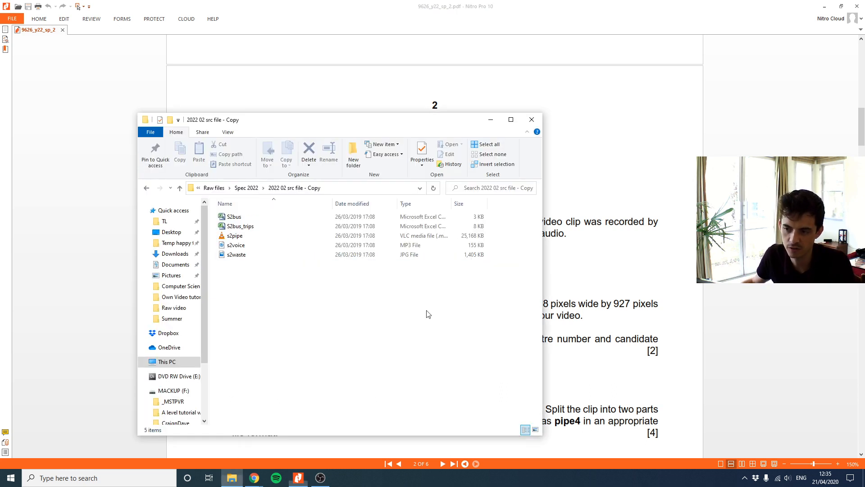
right_click(240, 254)
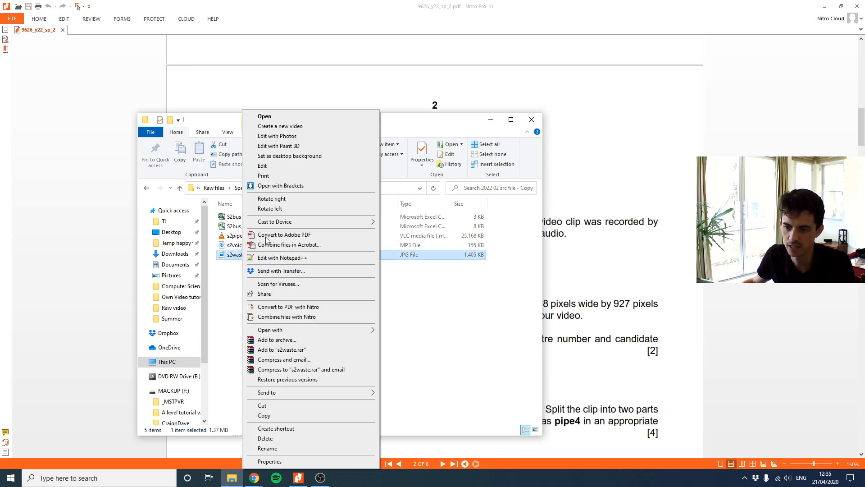
click(263, 165)
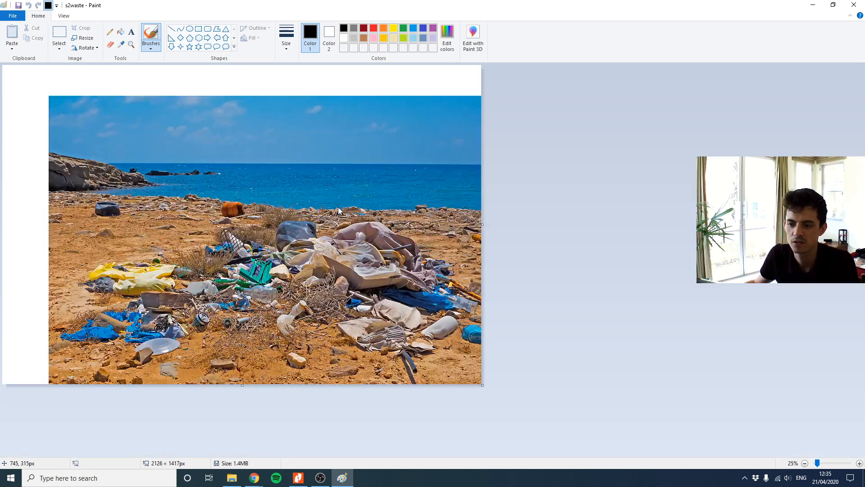
Move the photo to the canvas's upper-left corner and shrink the canvas to 1916 × 1276 px to remove the white space
ctrl+scroll(338, 207, up, 1)
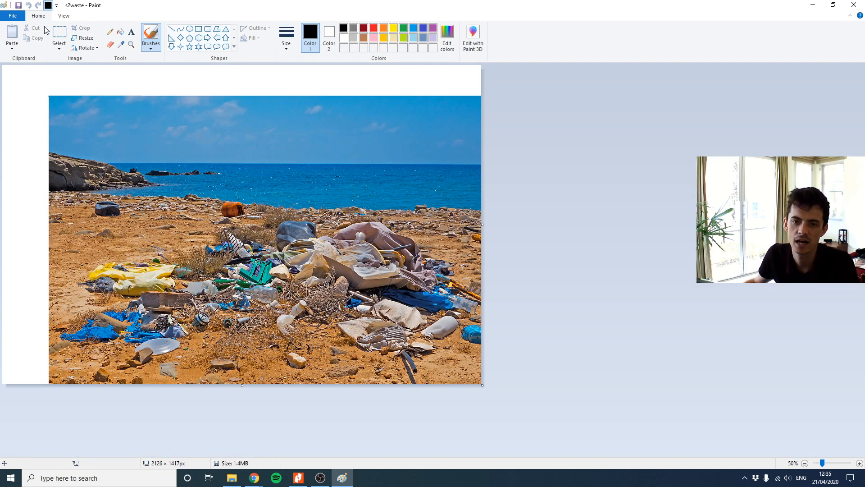
click(59, 33)
ctrl+scroll(50, 93, up, 1)
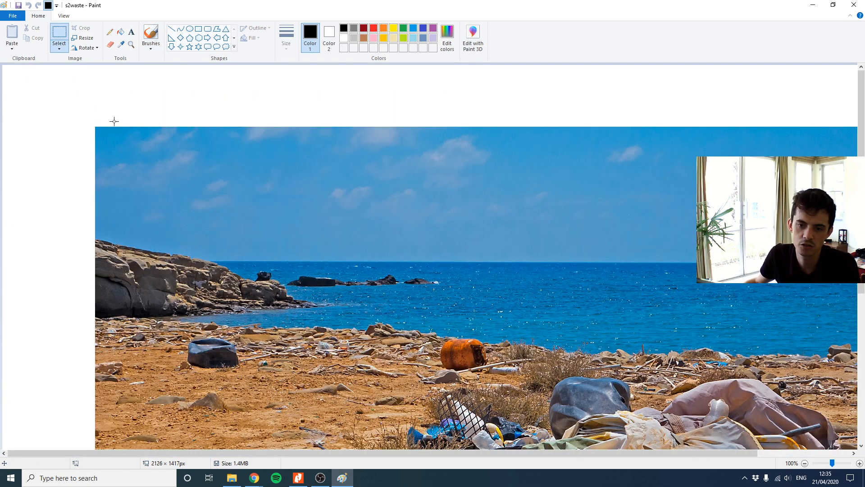
ctrl+scroll(94, 123, down, 2)
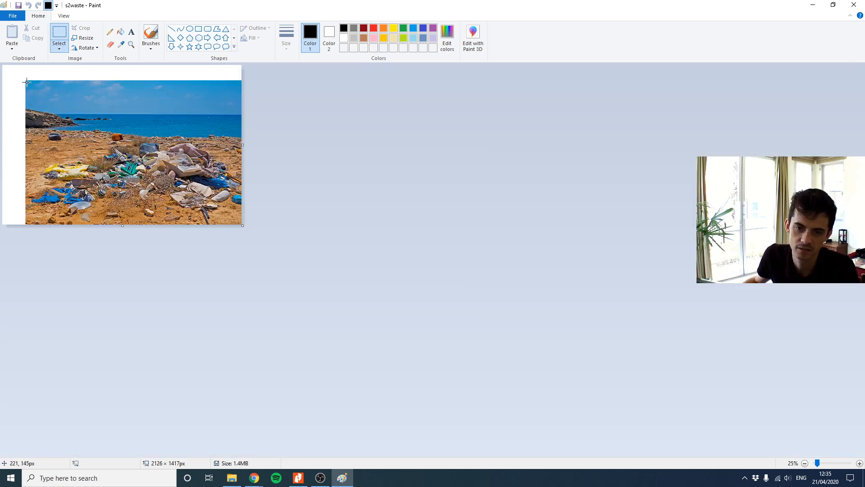
ctrl+scroll(26, 82, up, 1)
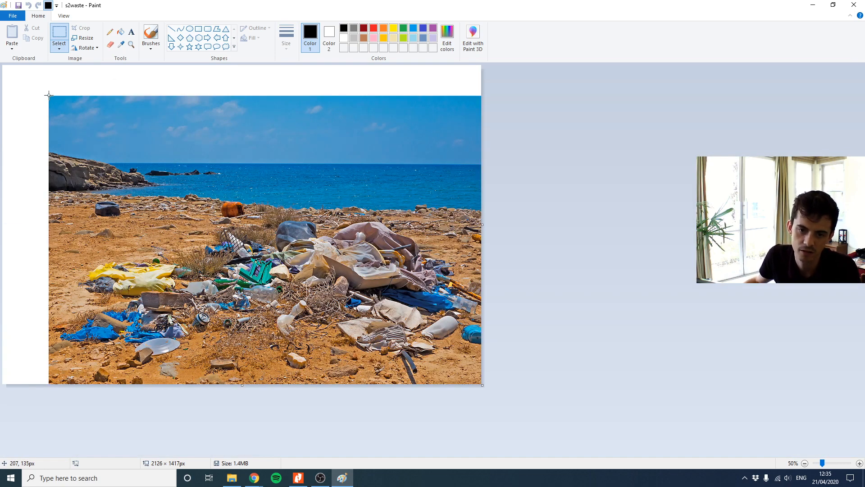
drag(49, 95, 507, 450)
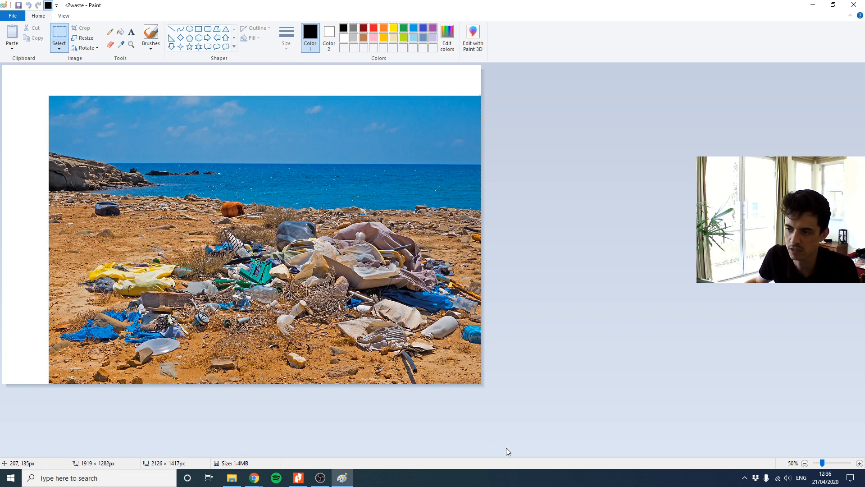
drag(198, 225, 158, 192)
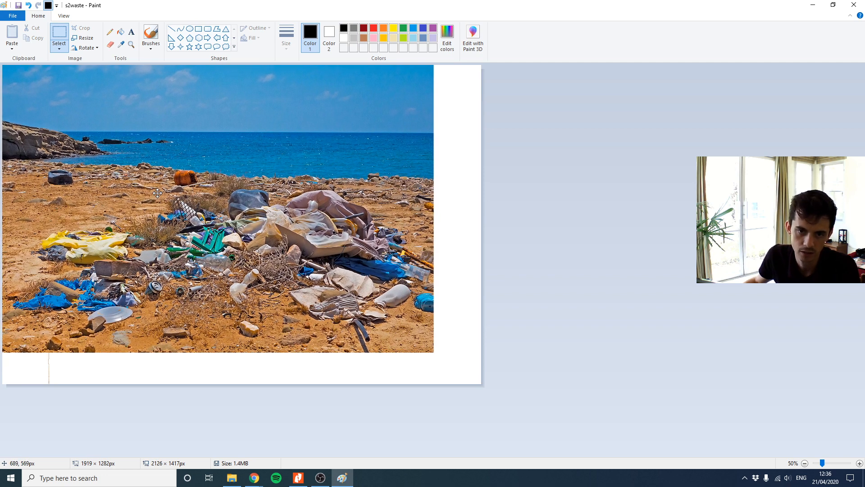
click(459, 331)
drag(482, 385, 435, 353)
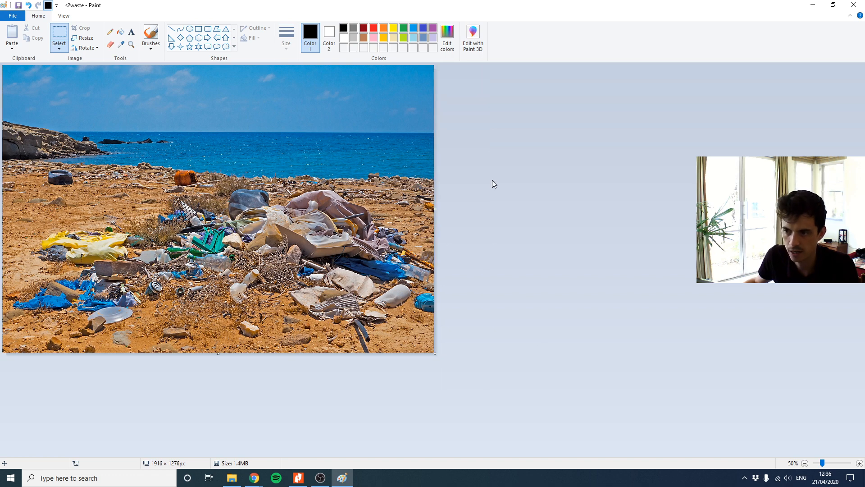
Set the image resize to pixels with a horizontal size of 1648, maintaining the aspect ratio
click(89, 39)
click(99, 71)
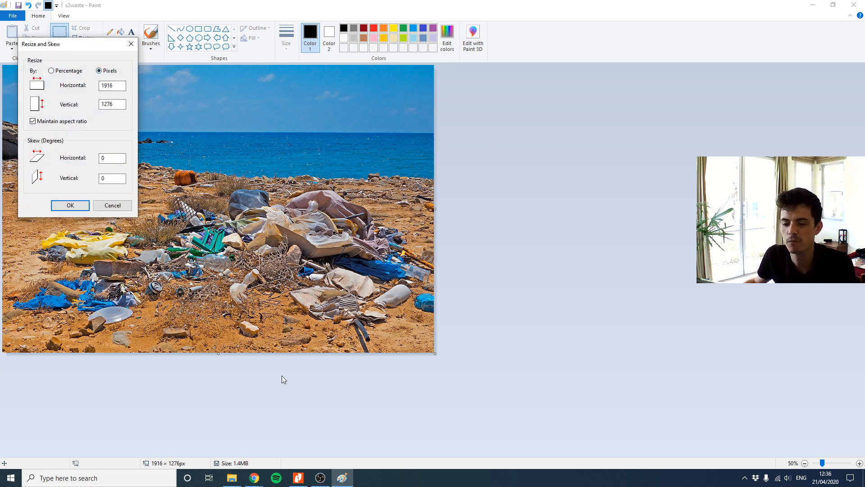
mouse_move(299, 478)
click(297, 442)
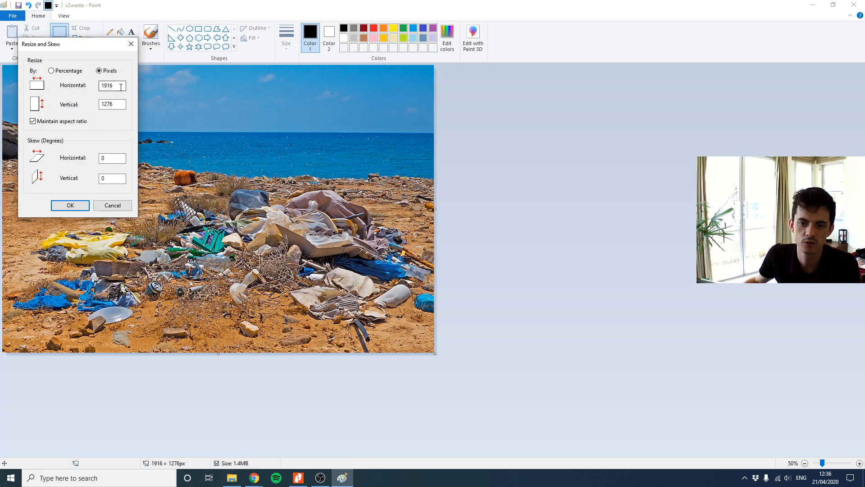
drag(115, 86, 82, 85)
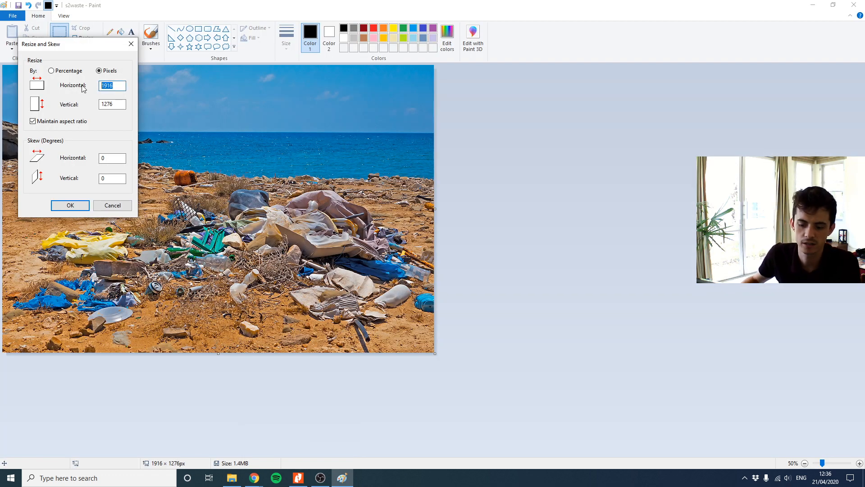
text(1648)
key(Tab)
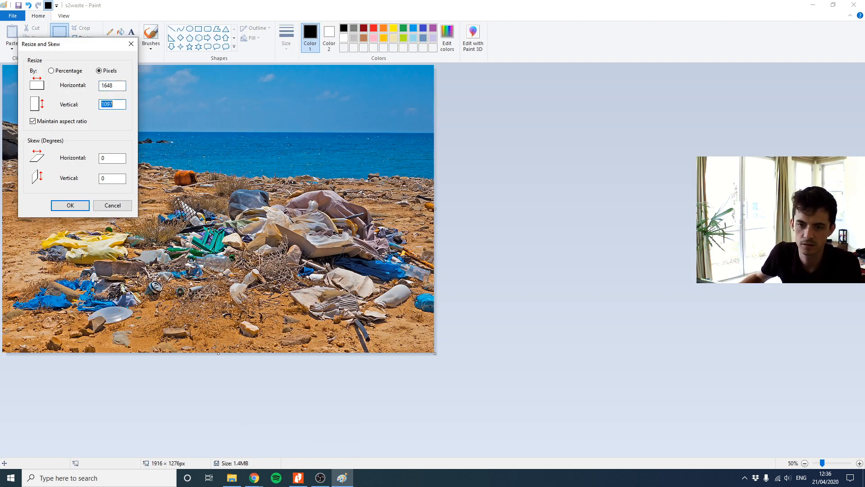
Check the required height in the exam paper and try a vertical size of 927 pixels with the aspect ratio maintained
click(298, 477)
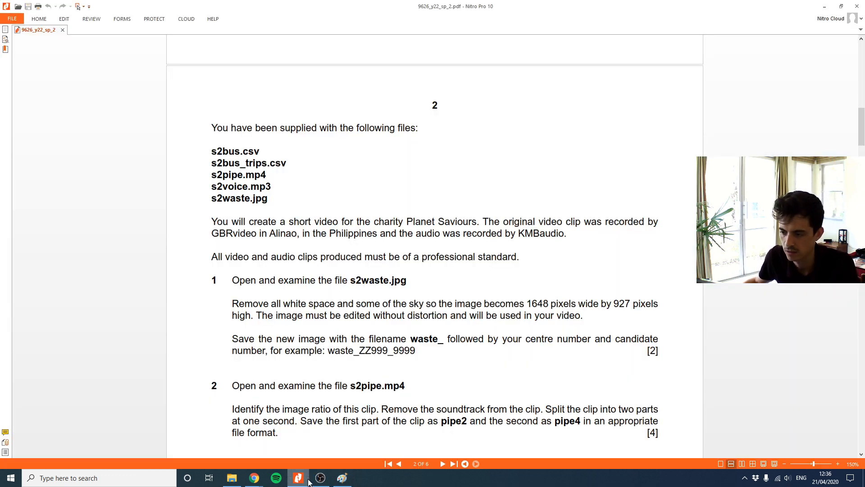
click(308, 478)
text(927)
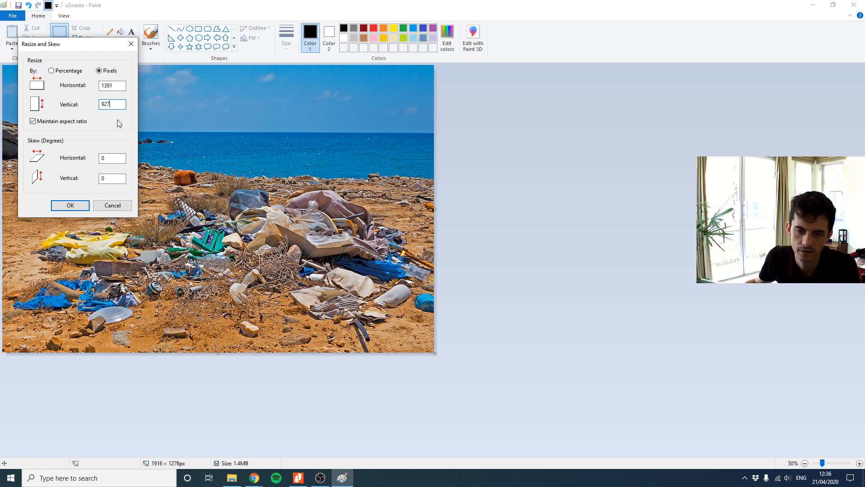
key(ctrl+z)
Turn off maintaining the aspect ratio and resize the image to a vertical size of 927 pixels
click(67, 121)
drag(118, 104, 46, 104)
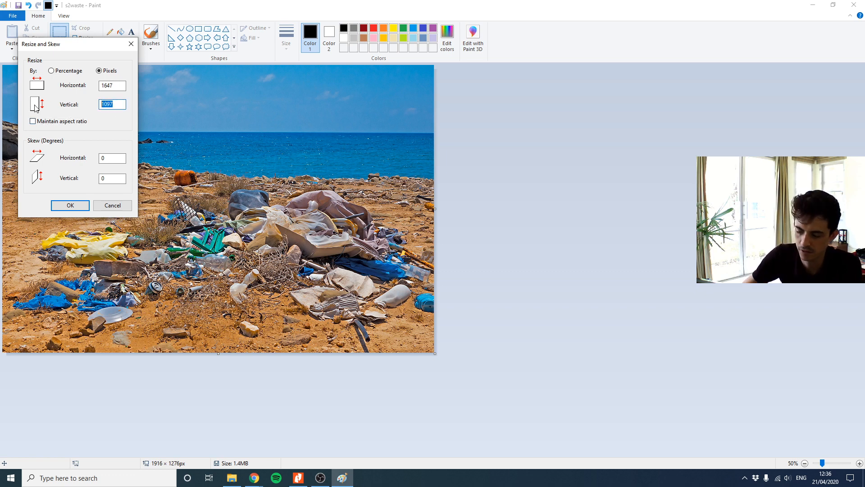
text(927)
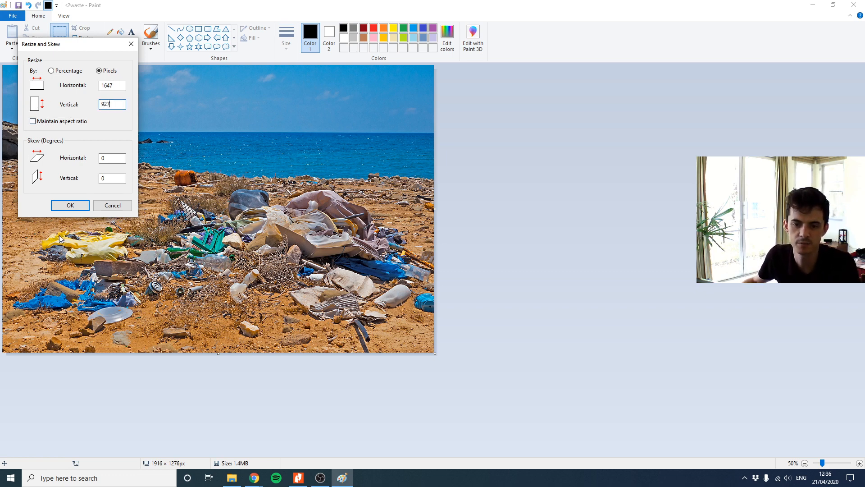
click(69, 206)
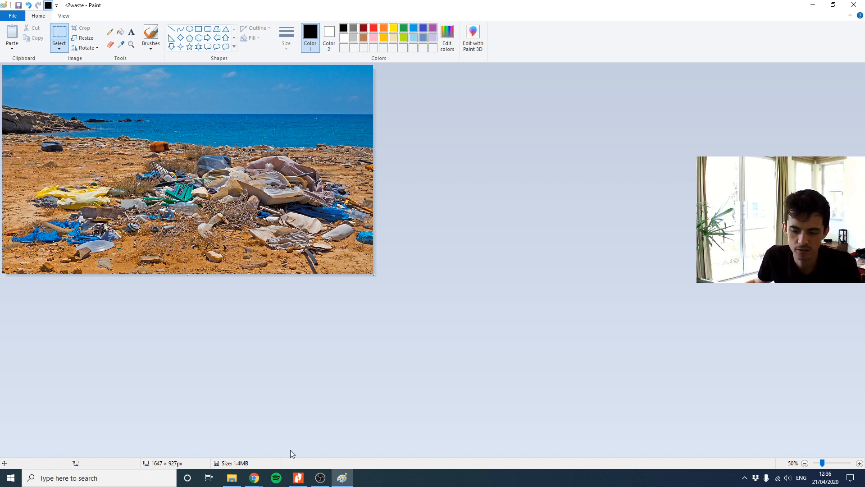
Check the naming rule in the exam paper and start saving the Paint image as a new file named Waste
click(296, 481)
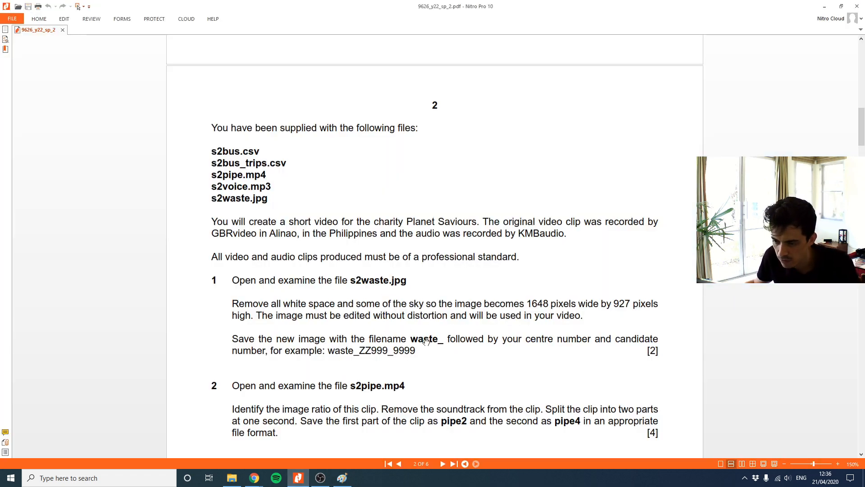
mouse_move(305, 481)
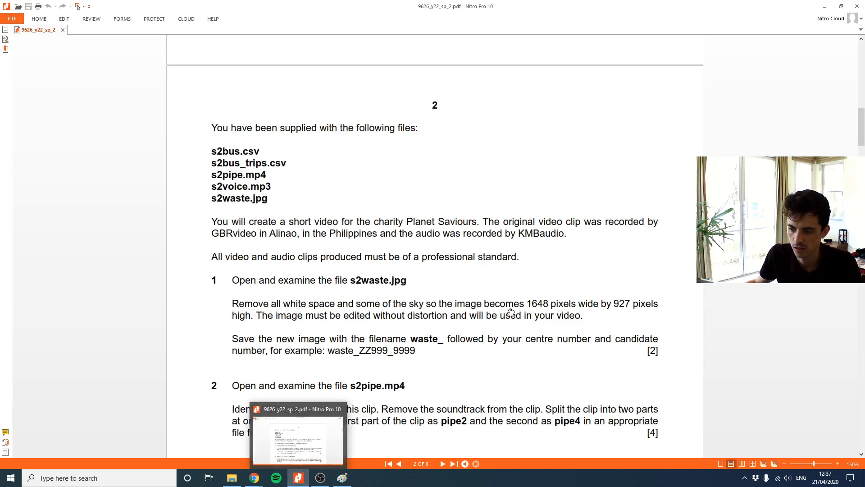
click(341, 479)
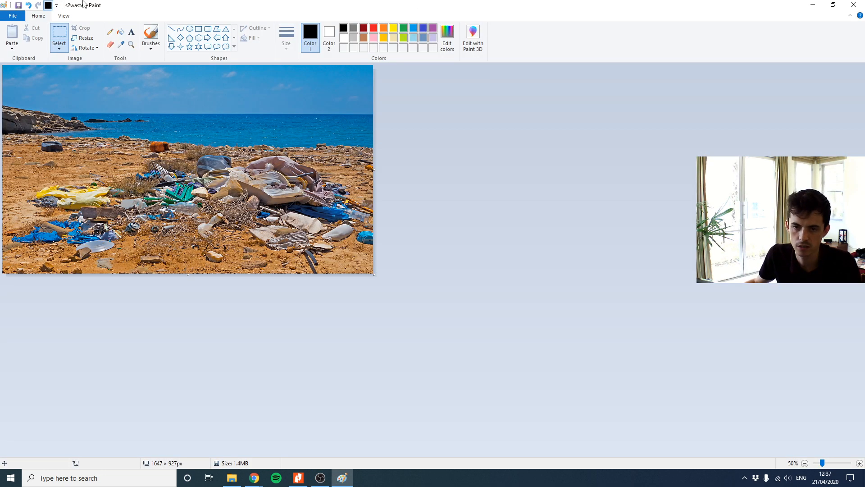
click(13, 16)
click(45, 92)
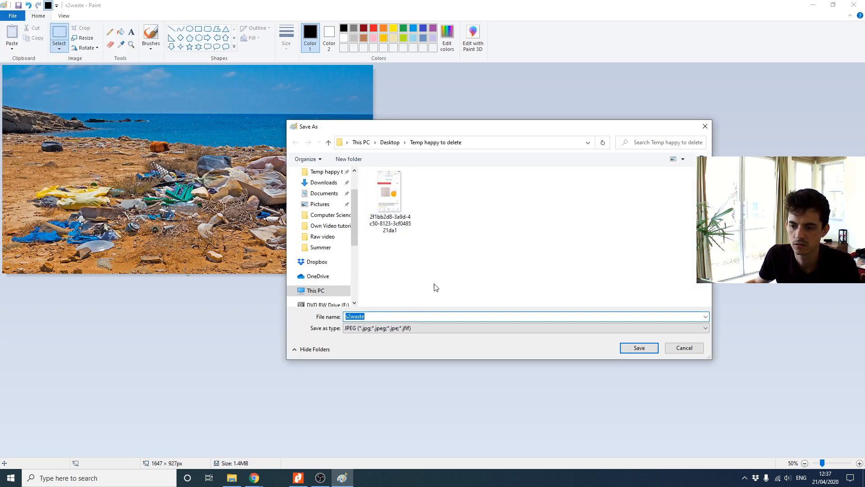
text(Wasyr)
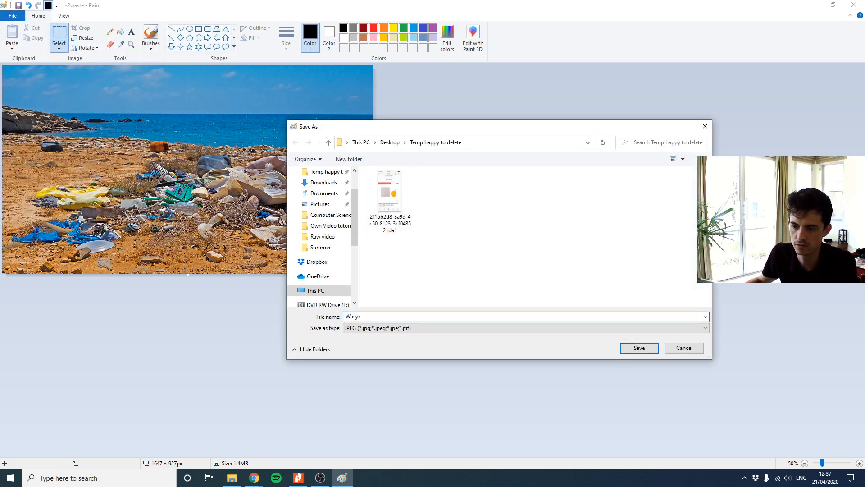
key(BackSpace)
key(BackSpace)
text(te)
Choose the 2022 02 src file - Copy folder inside A level tutorial walkthroughs, Raw files, Spec 2022 as the save location
scroll(316, 225, up, 2)
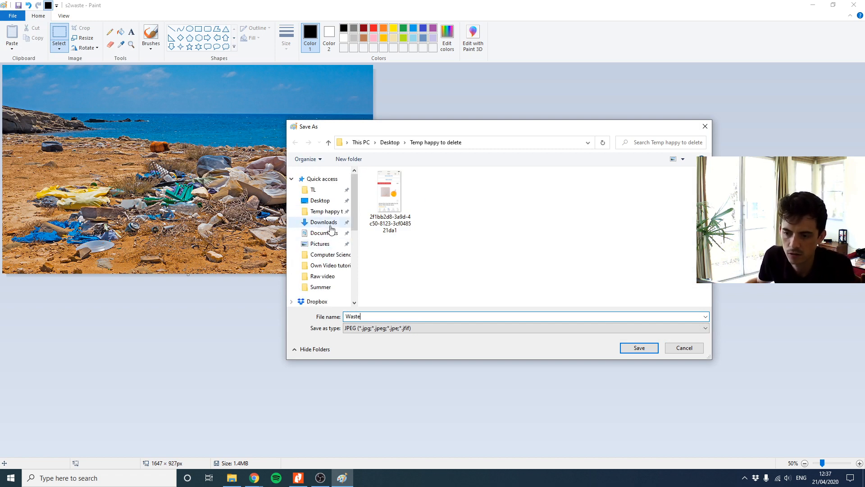
scroll(325, 270, down, 3)
click(325, 267)
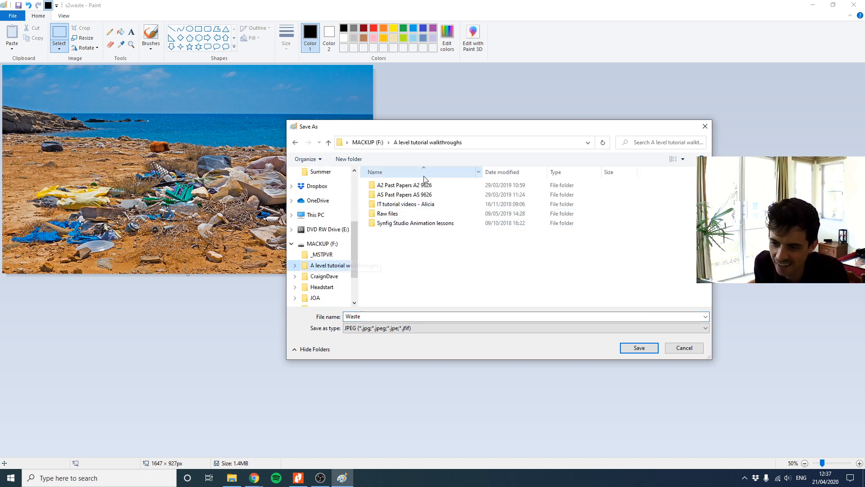
double_click(394, 218)
double_click(395, 242)
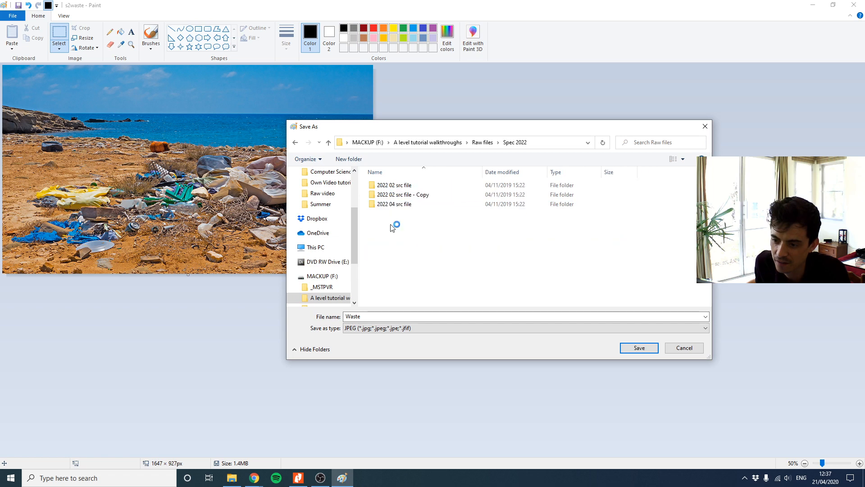
double_click(399, 195)
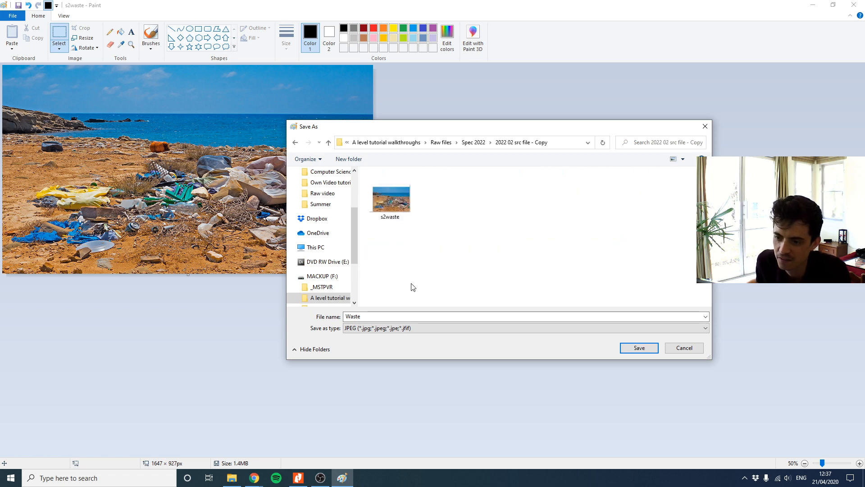
Extend the file name to Waste_MrA and save the image as a JPEG
click(471, 316)
click(471, 316)
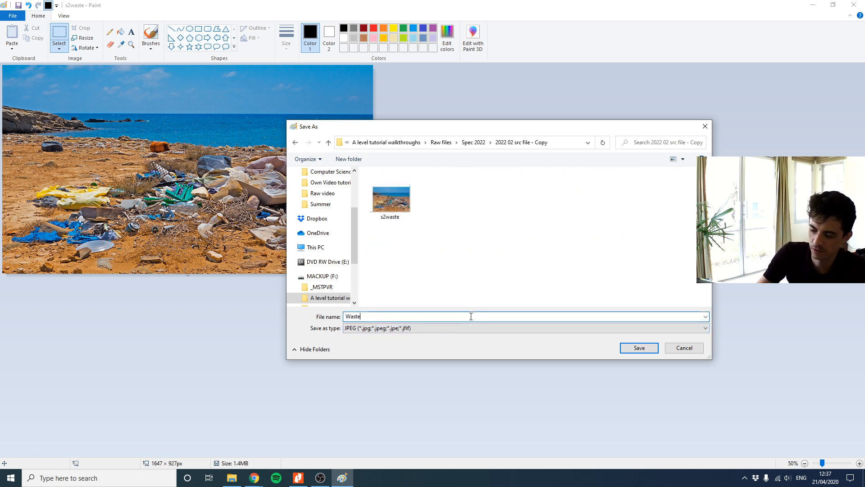
text(_MrA)
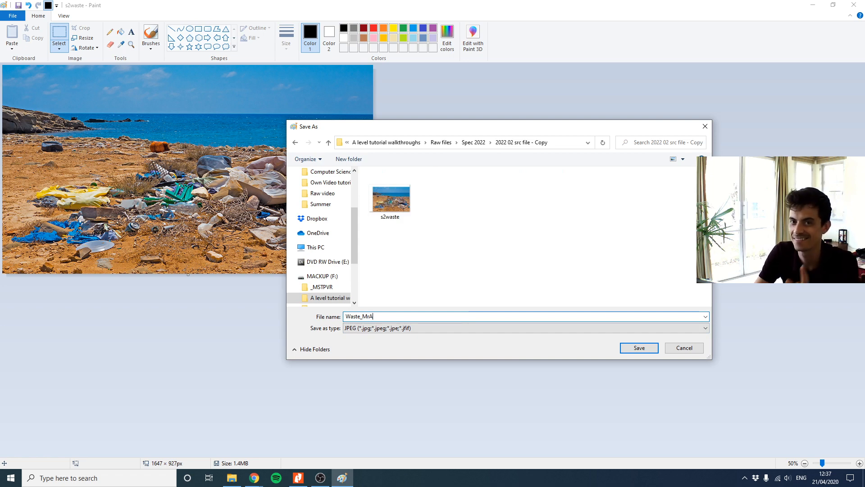
key(Return)
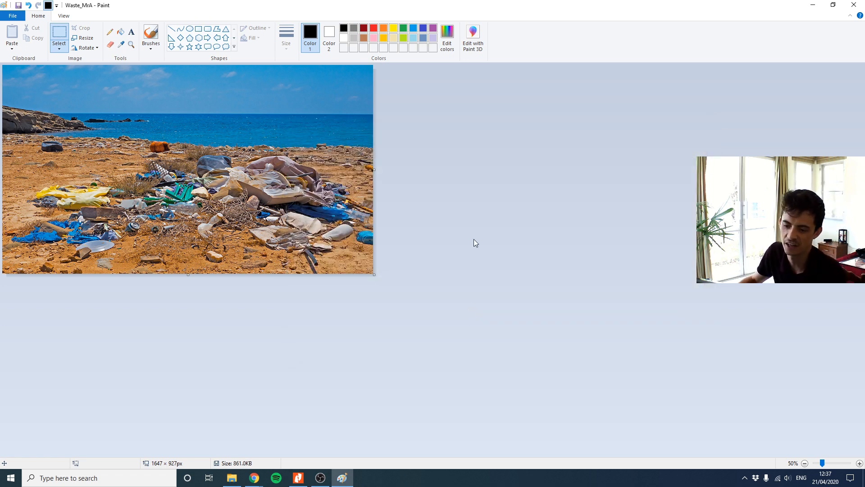
Review task 2 in the exam paper and launch Movie Maker
click(298, 478)
scroll(362, 323, down, 3)
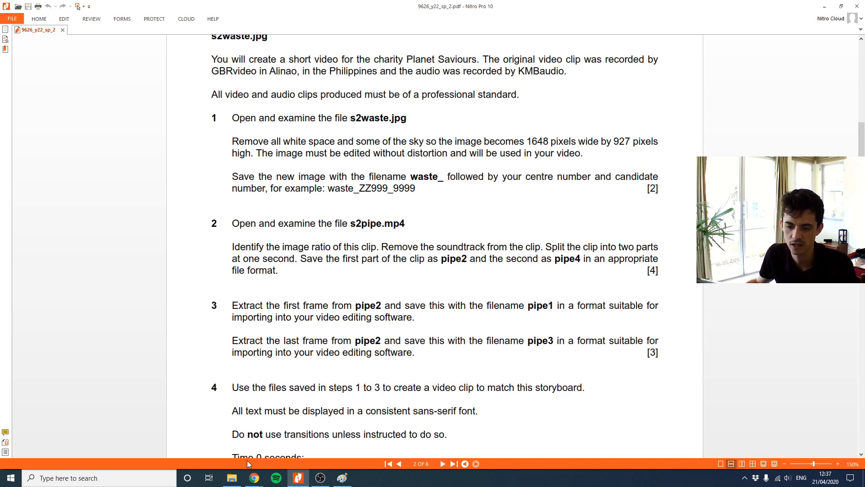
key(super)
text(movie)
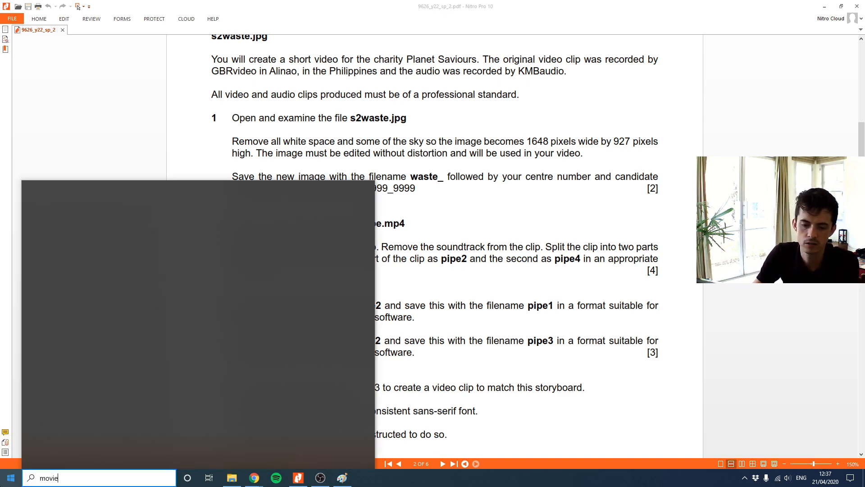
key(Return)
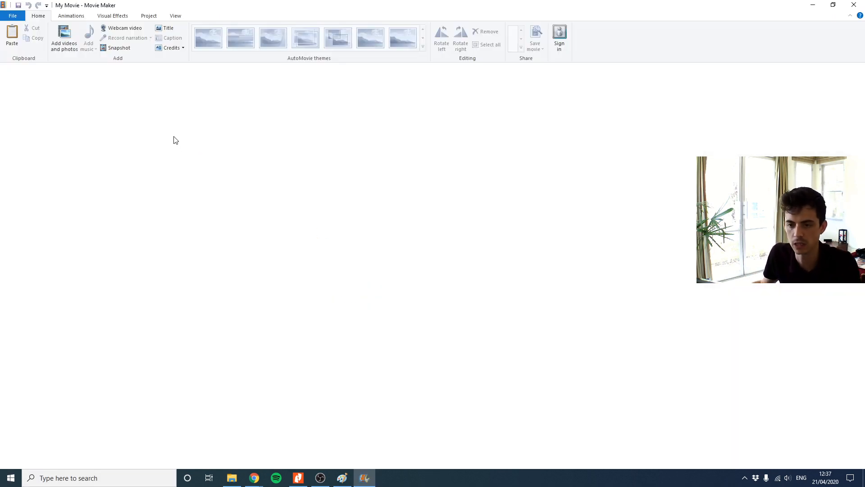
Import the s2pipe video from the 2022 02 src file - Copy folder into the project
click(57, 36)
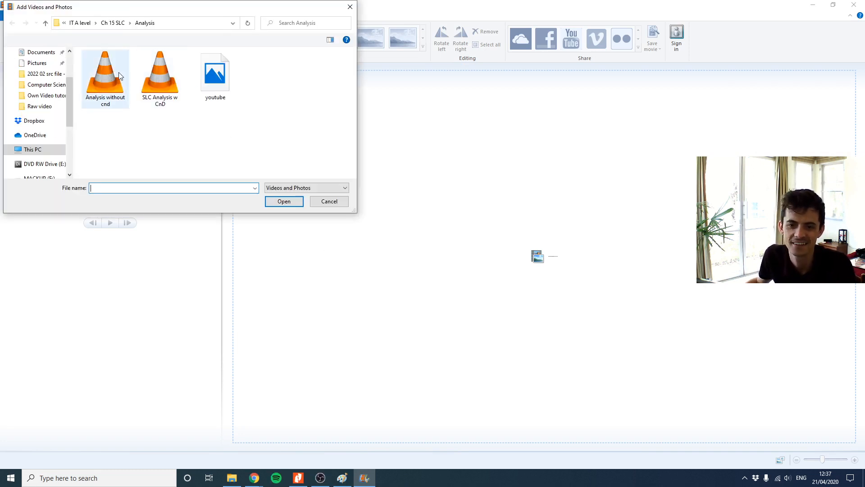
scroll(56, 79, down, 1)
scroll(56, 90, up, 2)
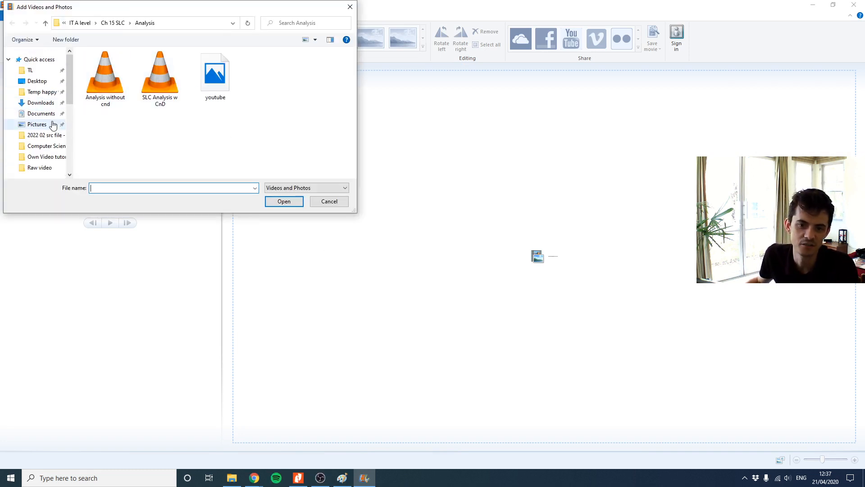
click(45, 135)
double_click(109, 82)
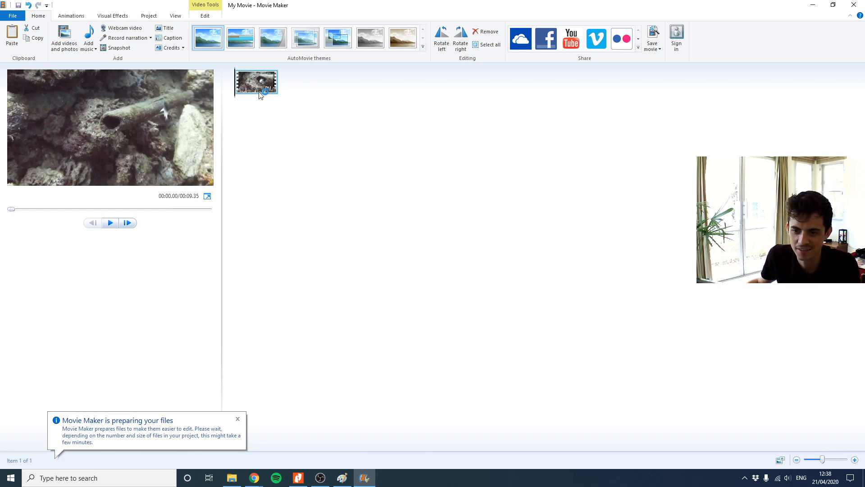
Review task 2 in the exam paper and open the video volume control for the s2pipe clip
click(298, 479)
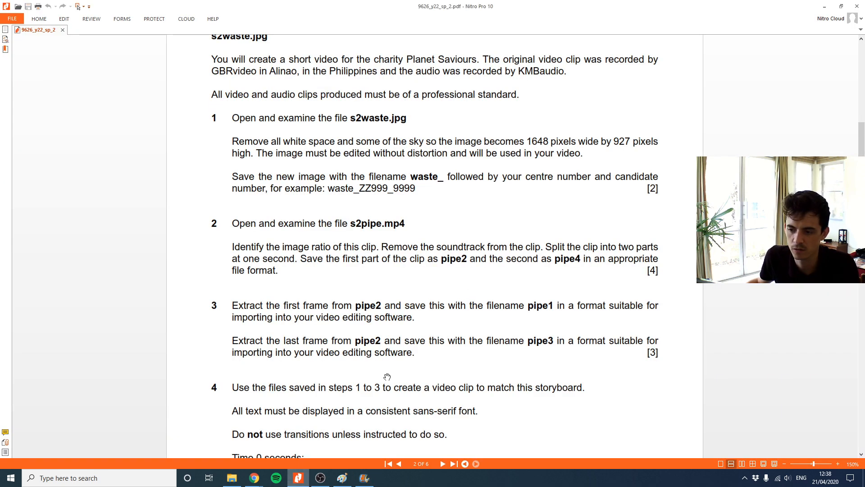
click(365, 479)
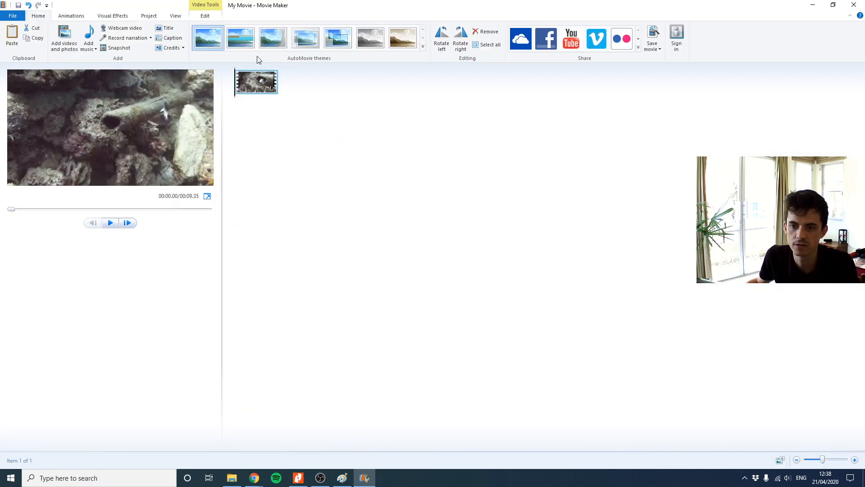
click(211, 17)
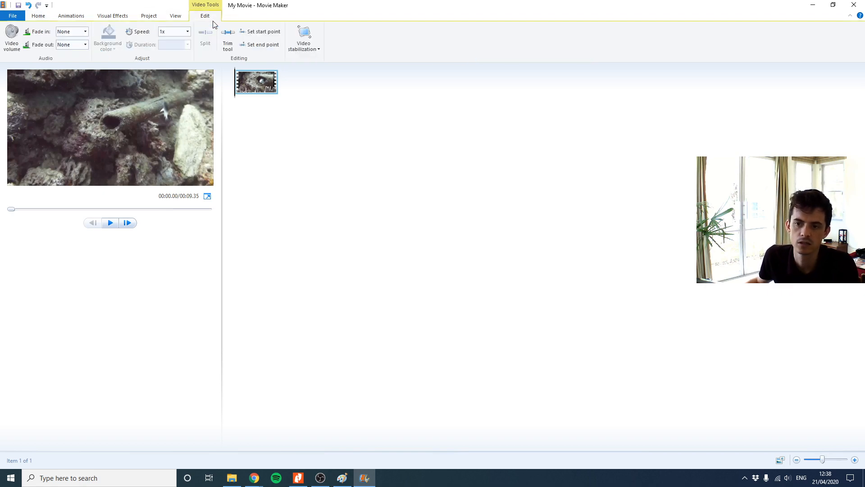
click(12, 38)
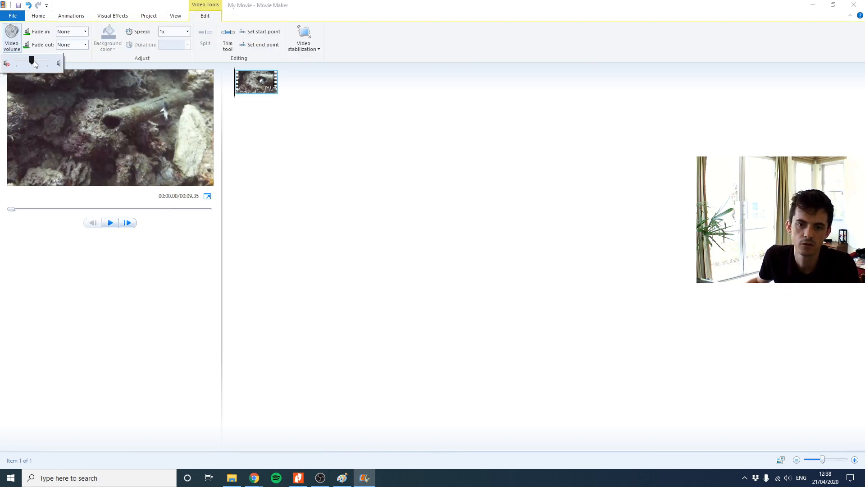
click(393, 166)
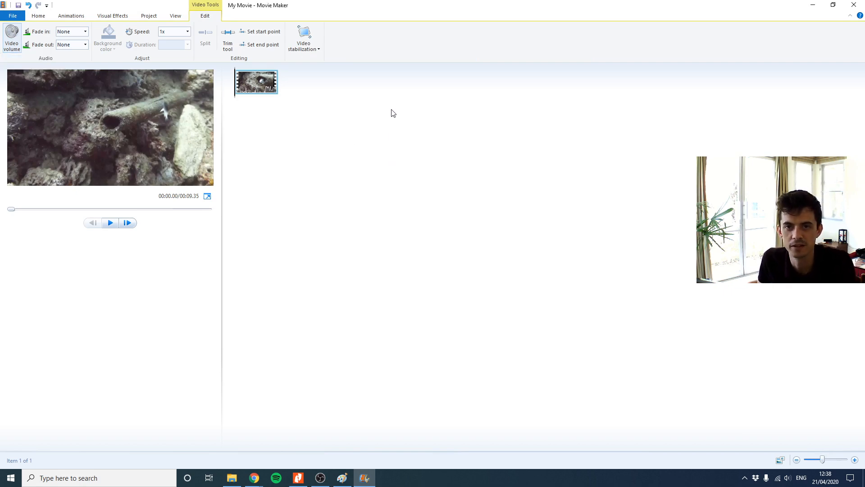
Check the split instruction in the exam paper and move the playhead to about 1.03 seconds in the clip
click(299, 478)
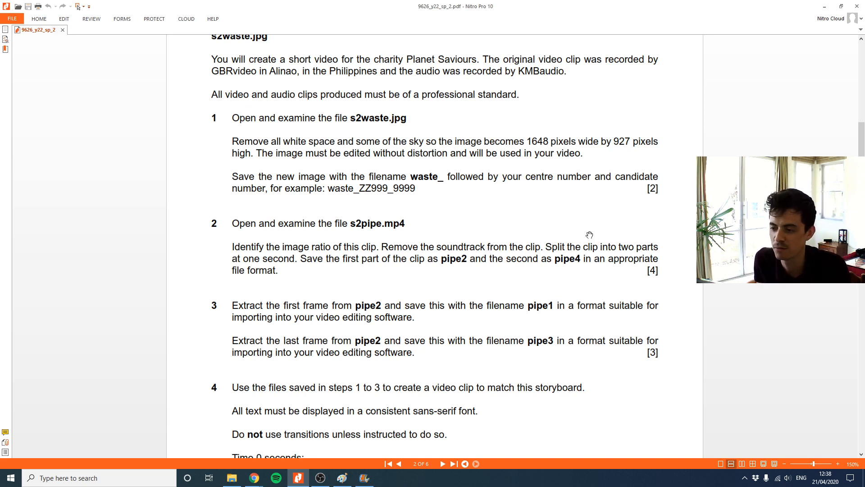
click(364, 478)
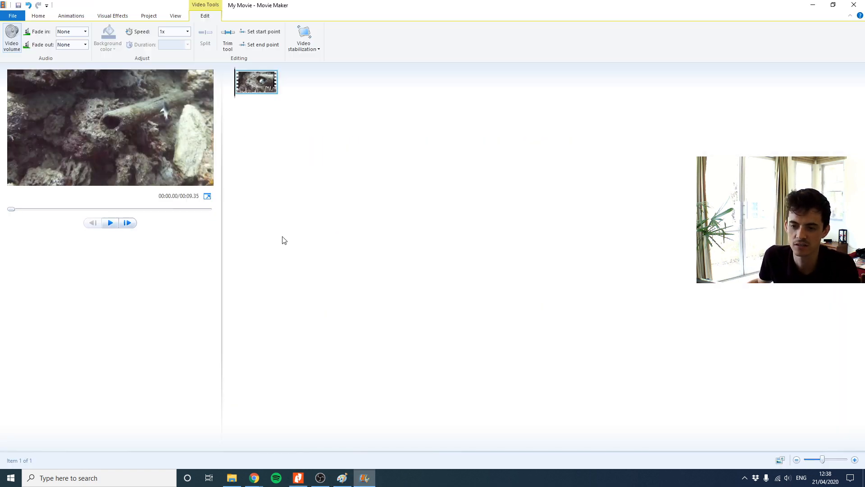
drag(11, 209, 33, 213)
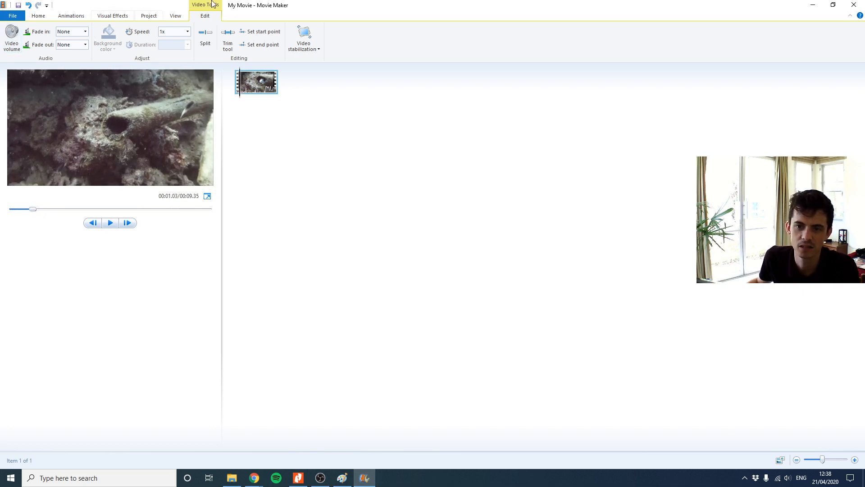
click(39, 18)
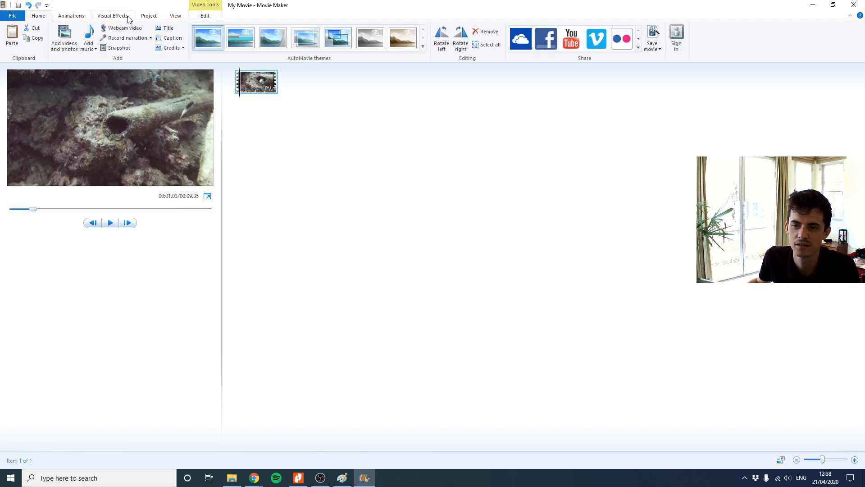
click(180, 17)
click(145, 18)
click(111, 17)
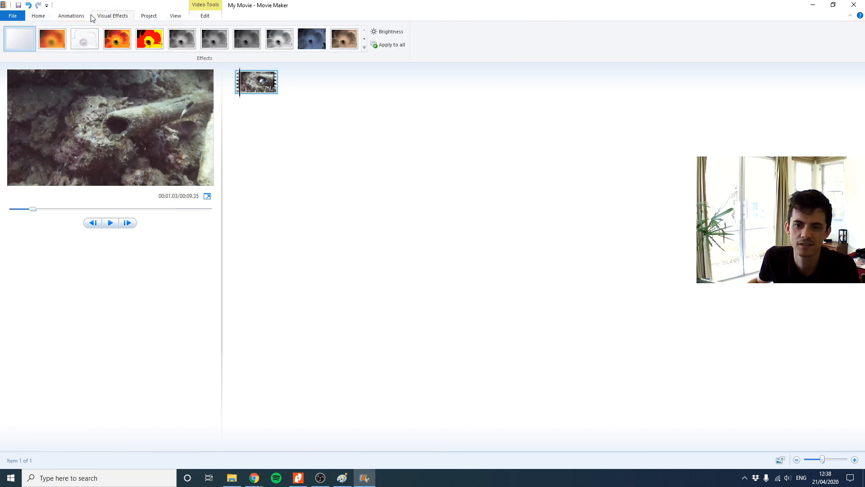
click(74, 16)
click(50, 16)
click(207, 16)
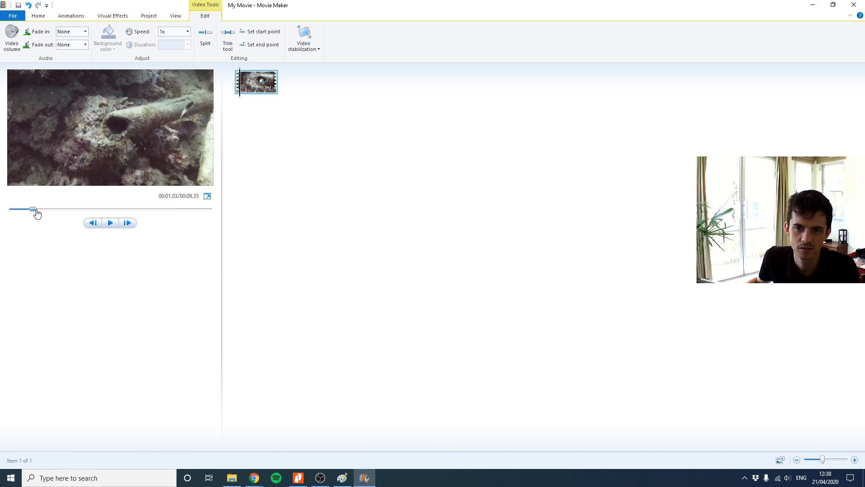
Adjust the playhead to 1.00 second and split the s2pipe clip there
drag(37, 214, 37, 214)
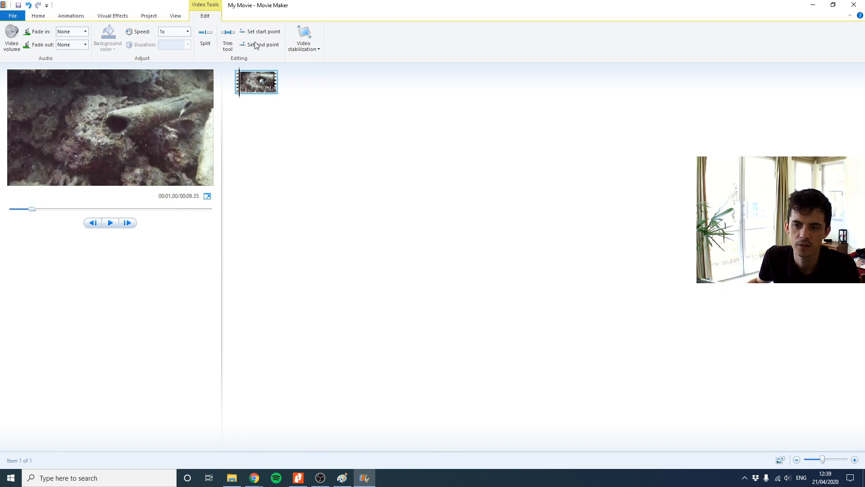
click(205, 38)
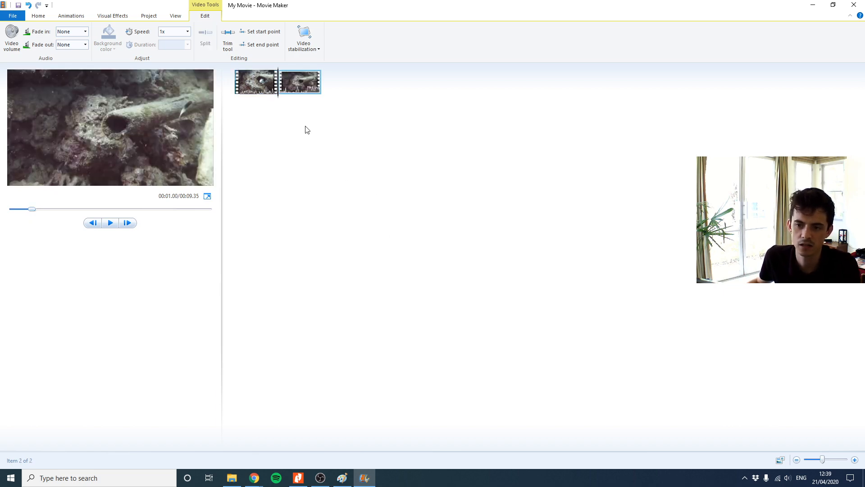
Check the saving instructions for the two parts in the exam paper and delete the clip's second part
click(298, 478)
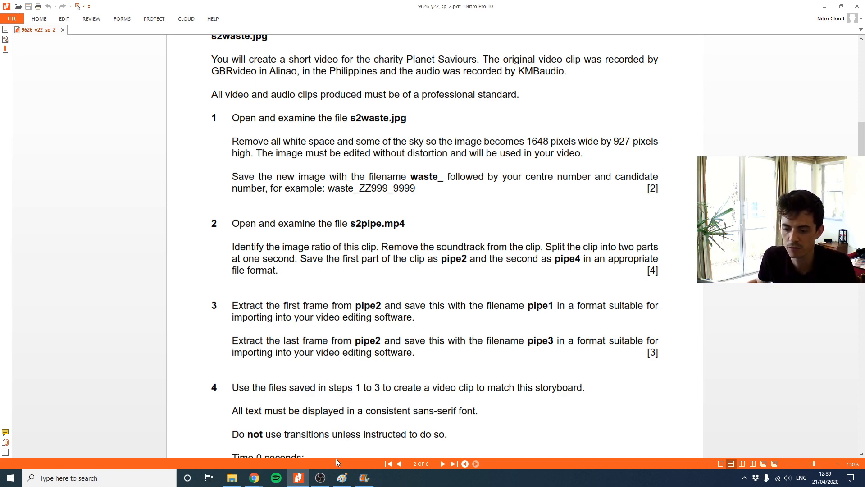
click(364, 478)
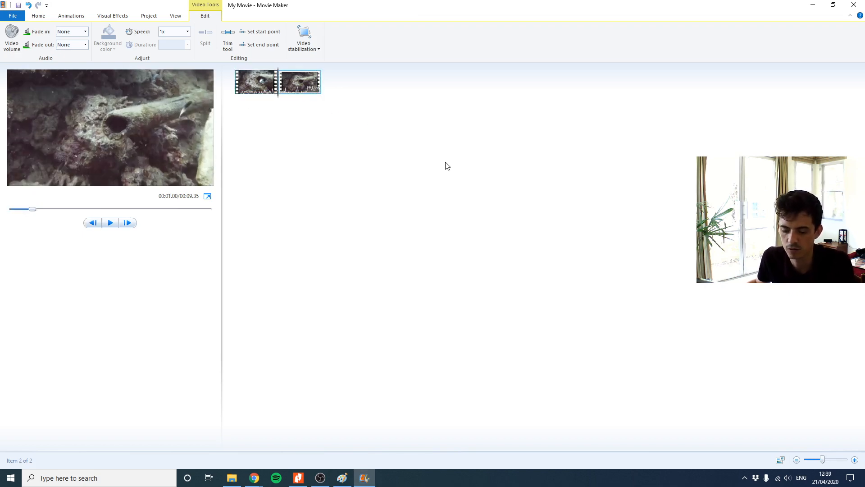
key(Delete)
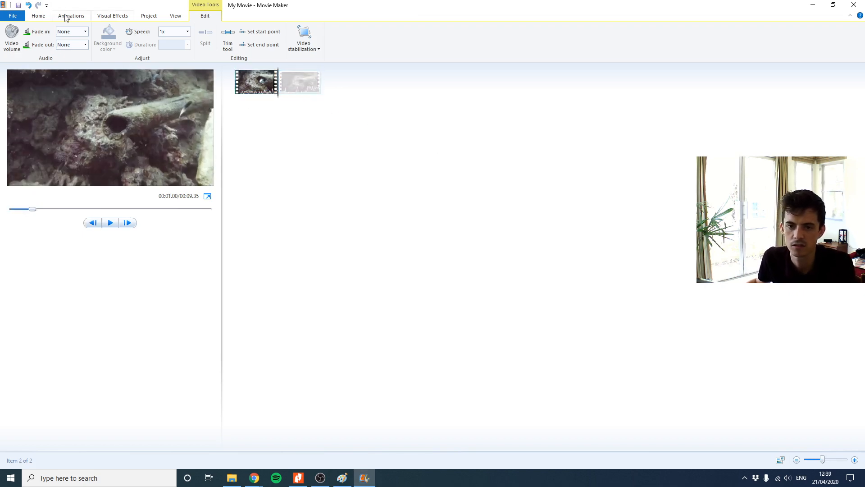
Start saving the movie for high-definition display, with the 2022 02 src file - Copy folder as the location
click(13, 16)
mouse_move(42, 132)
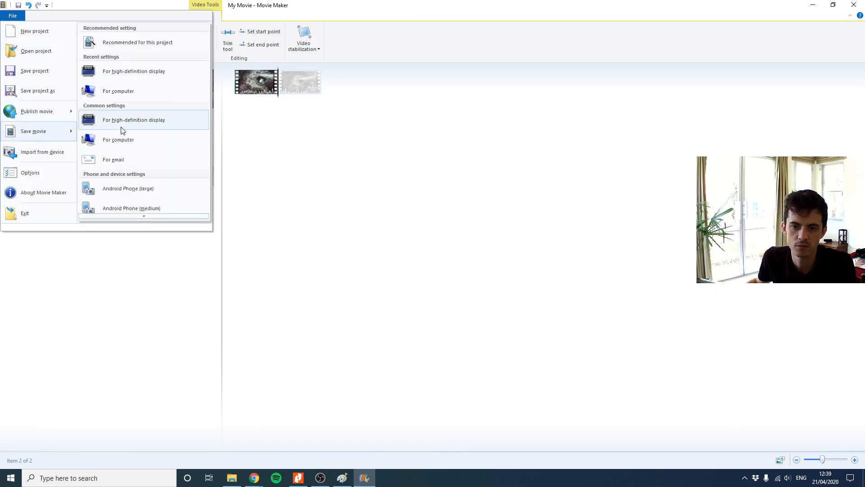
click(121, 77)
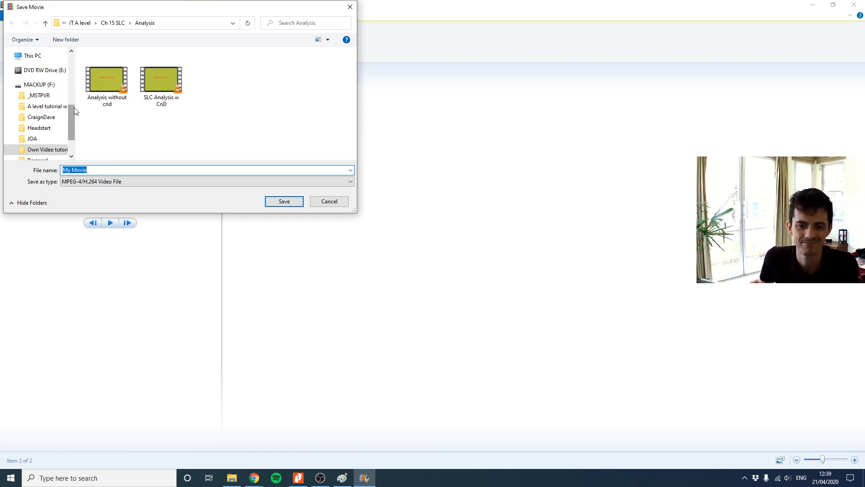
drag(73, 112, 74, 84)
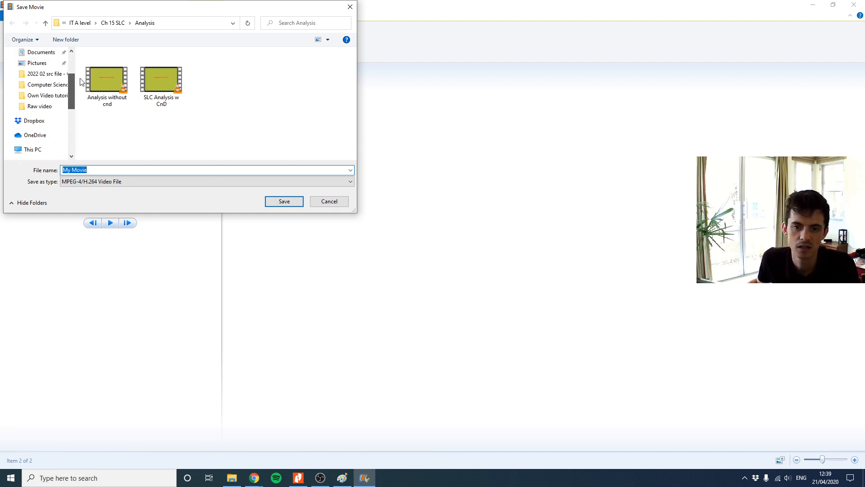
click(54, 73)
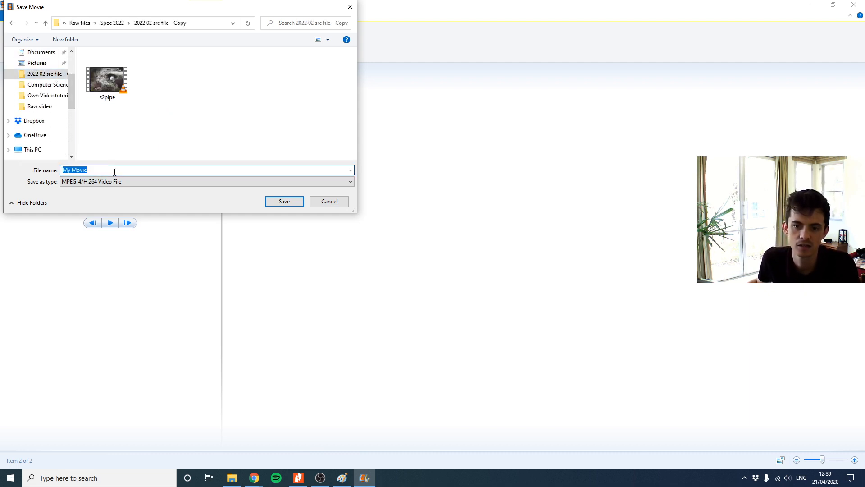
Check the required name in the exam paper and save the movie as pipe2_MrA in MPEG-4/H.264 format
click(298, 477)
click(299, 476)
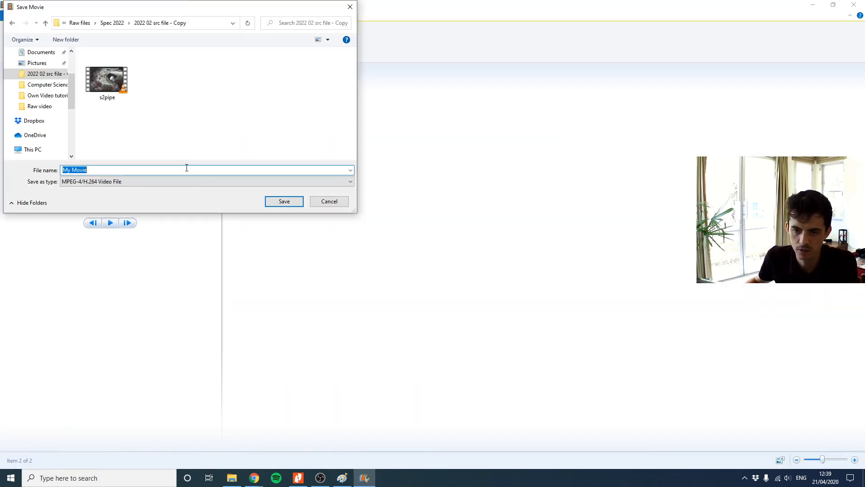
text(pipe2_MrA)
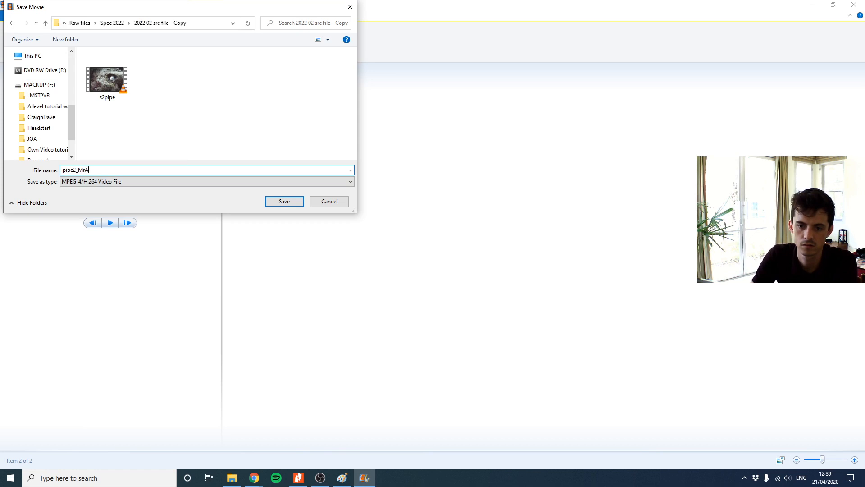
key(Return)
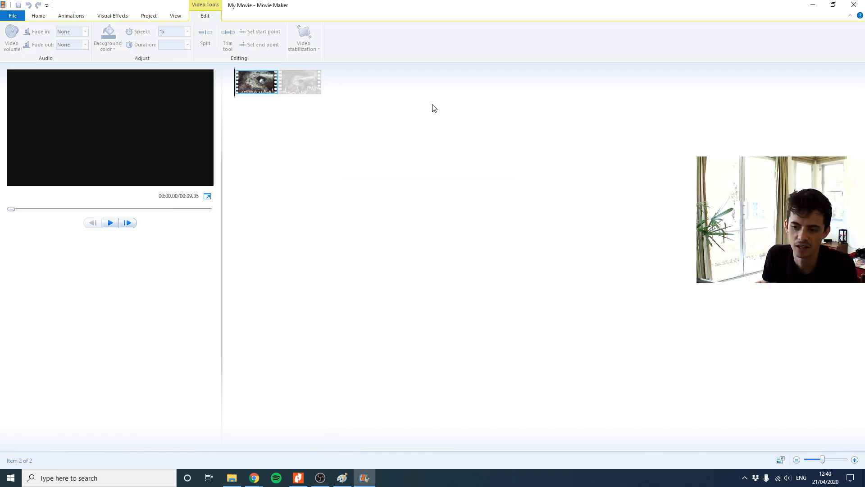
Check the exported pipe2_MrA file in the 2022 02 src file - Copy folder and dismiss the export completion dialog
click(239, 476)
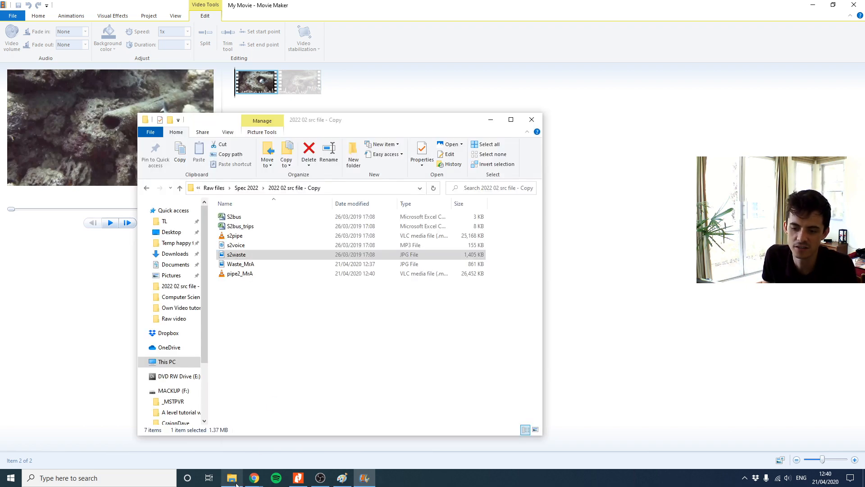
click(337, 334)
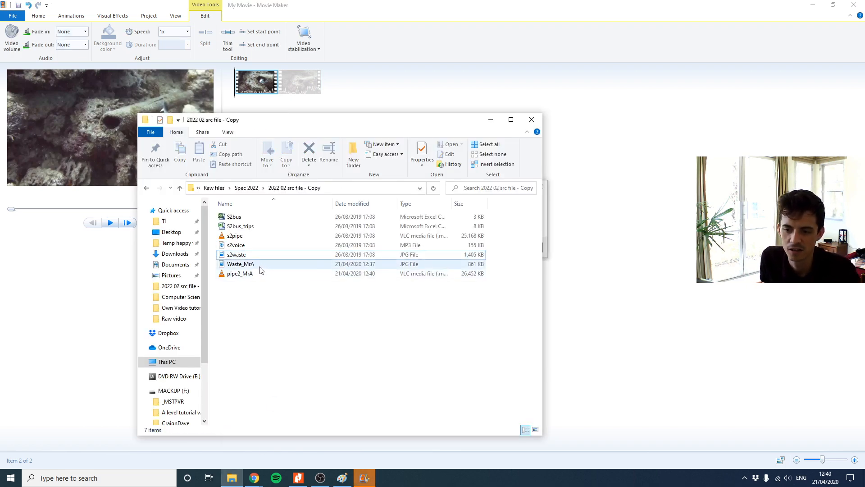
click(263, 276)
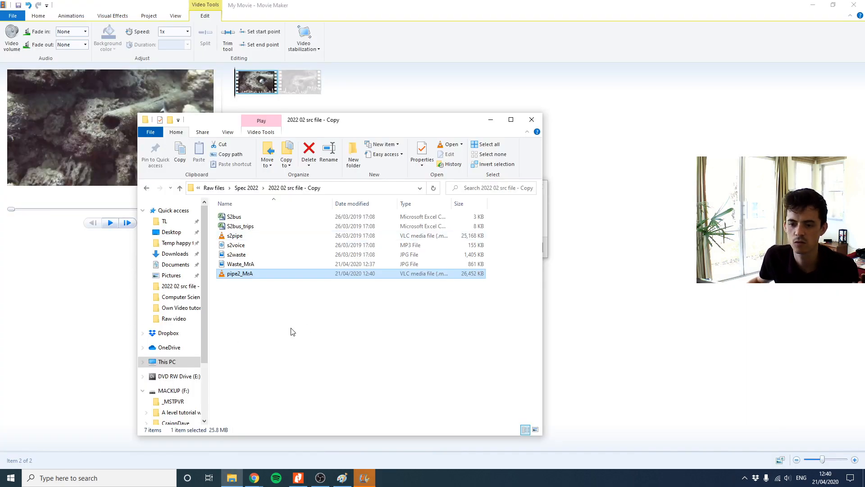
click(291, 332)
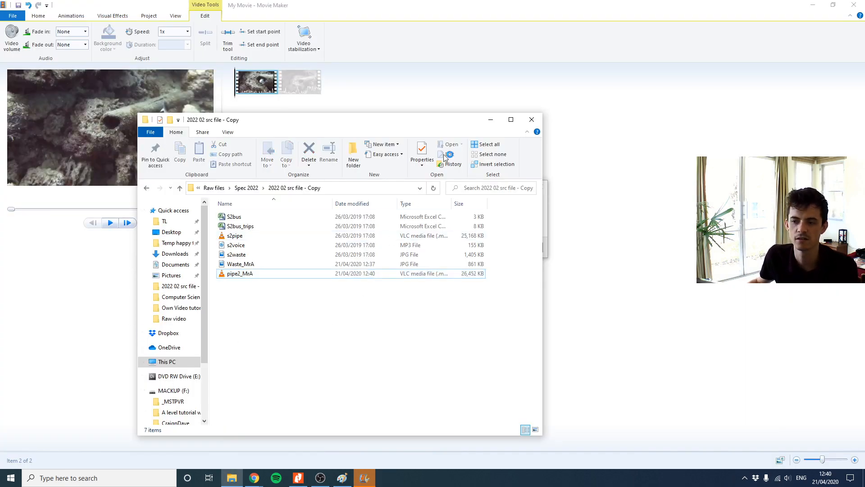
click(489, 120)
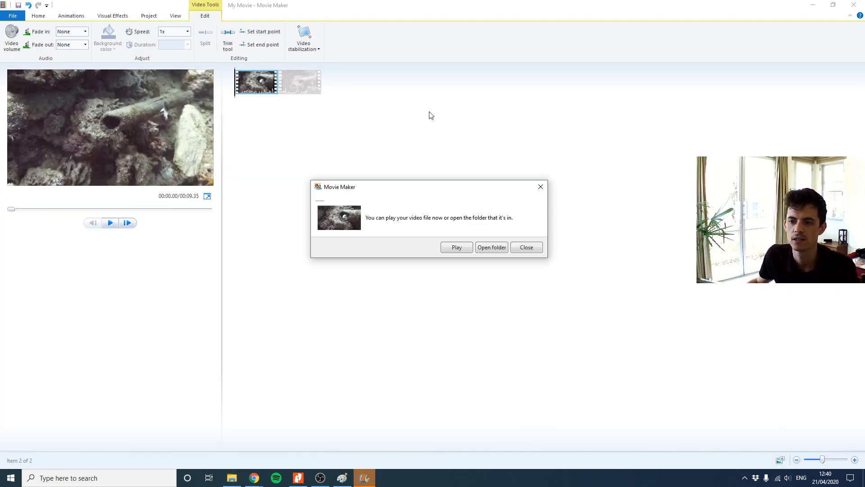
click(525, 247)
Remove the clip's second part from the timeline so that only the first part remains
click(286, 85)
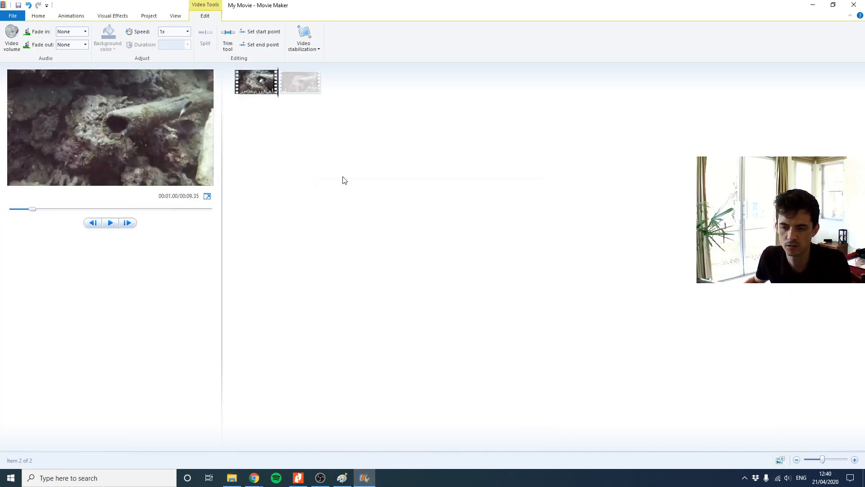
key(ctrl+z)
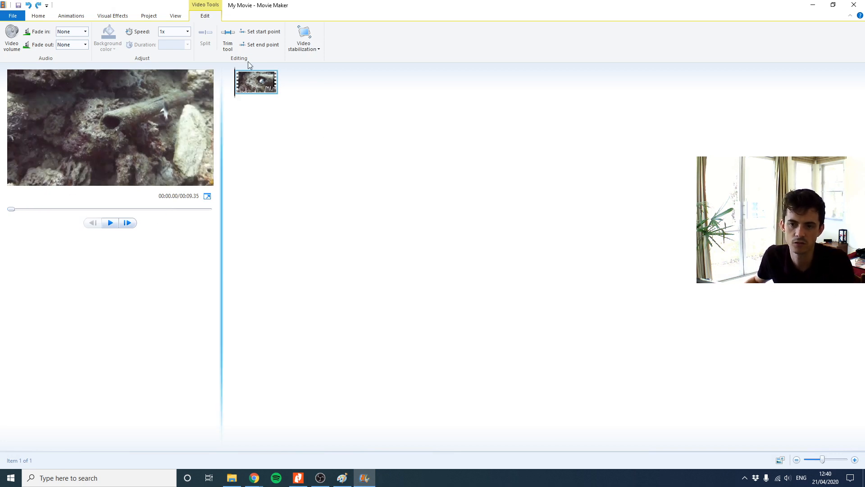
key(ctrl+y)
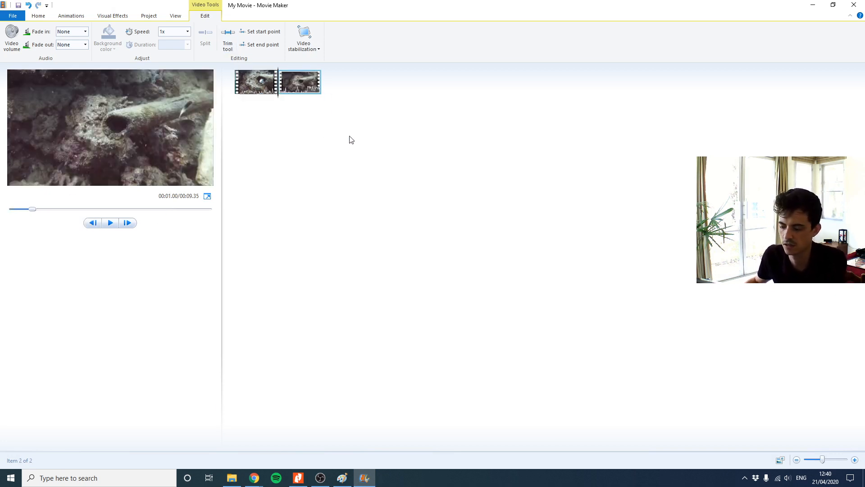
key(ctrl+z)
click(2, 17)
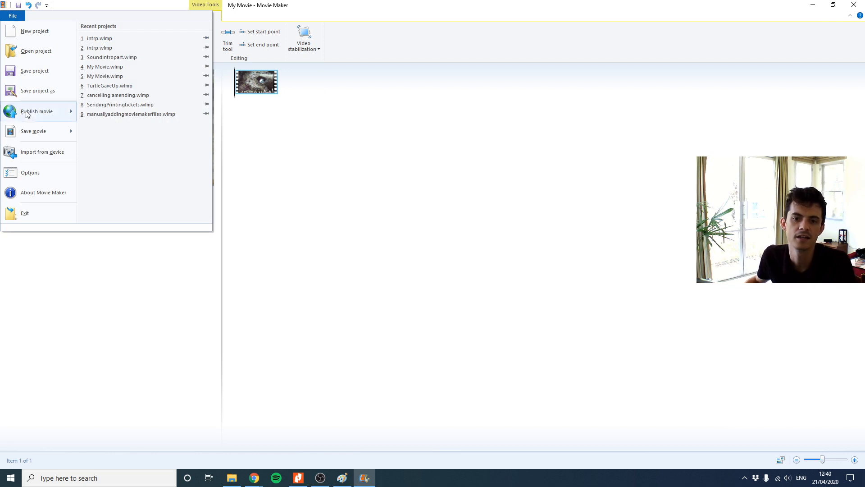
click(29, 149)
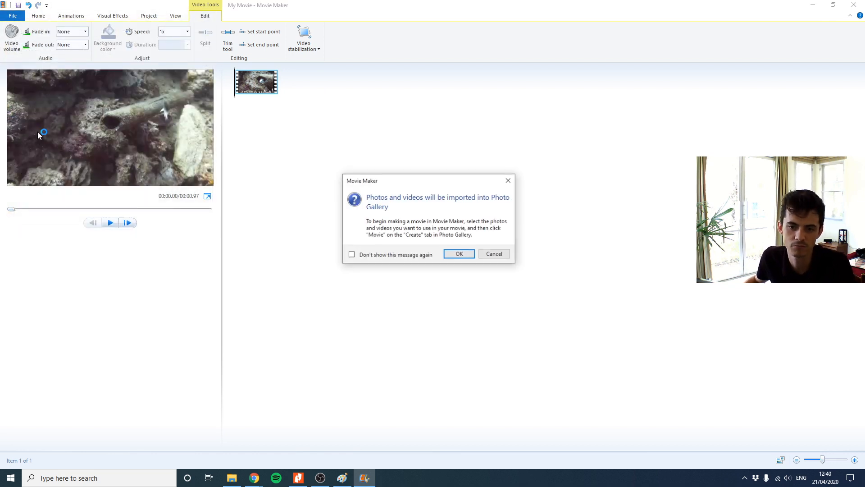
click(515, 182)
Save the first part as pipe2_MrA in MPEG-4/H.264 format, replace the existing file and dismiss the completion dialog
click(14, 16)
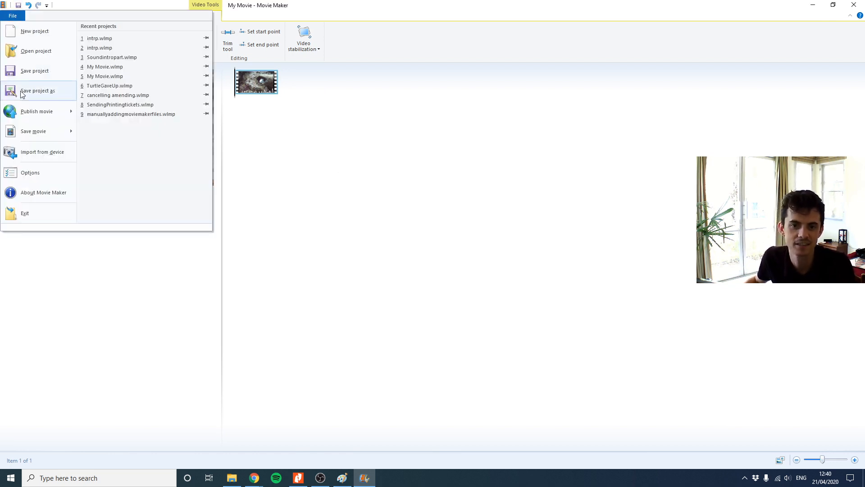
click(376, 148)
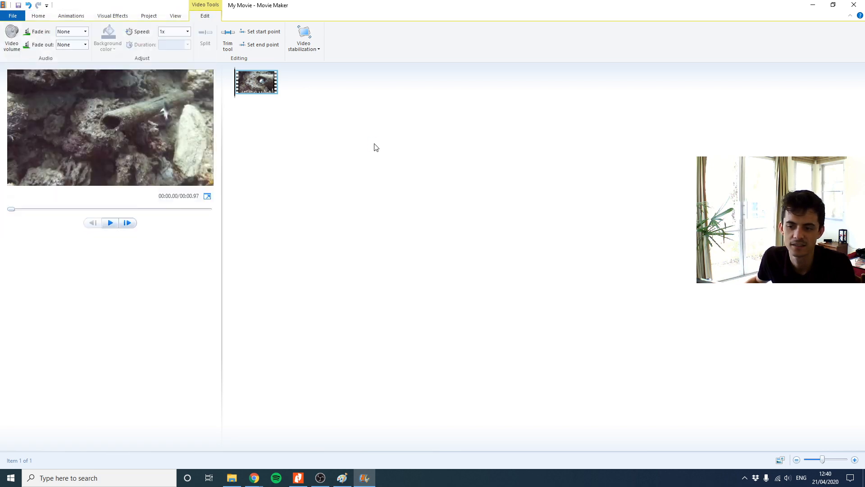
click(110, 79)
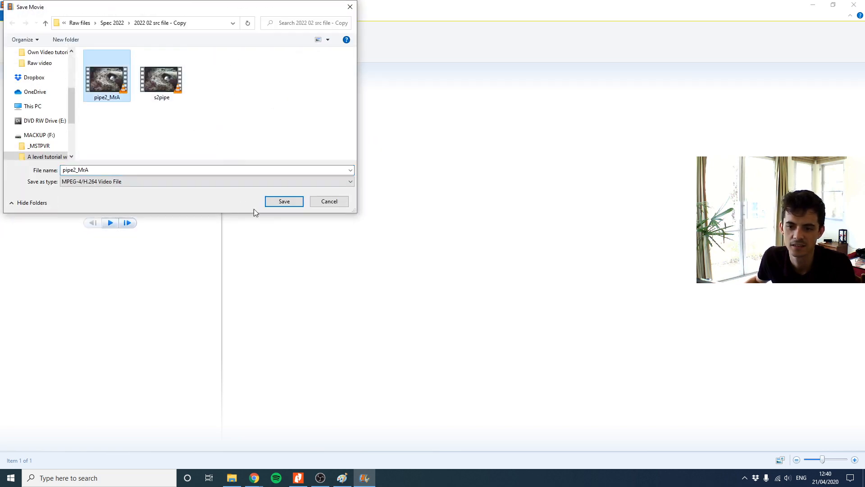
click(285, 204)
click(446, 239)
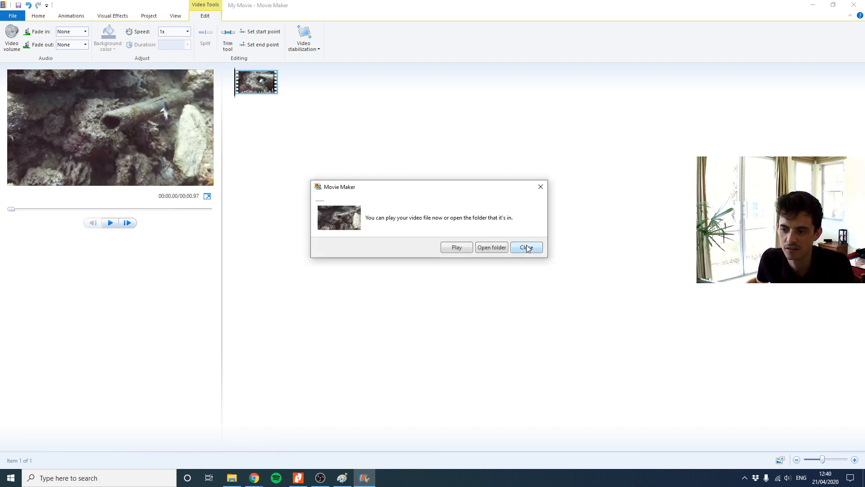
click(526, 248)
Restore the clip's second part and delete the first part from the timeline
click(244, 80)
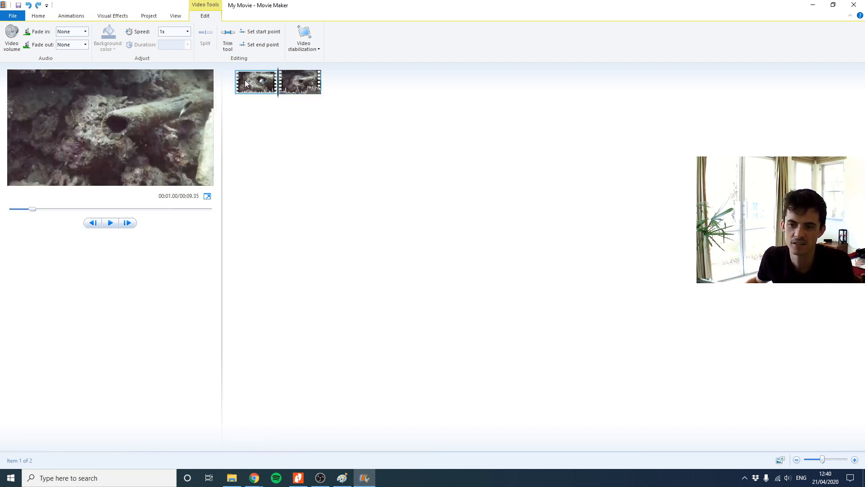
key(Delete)
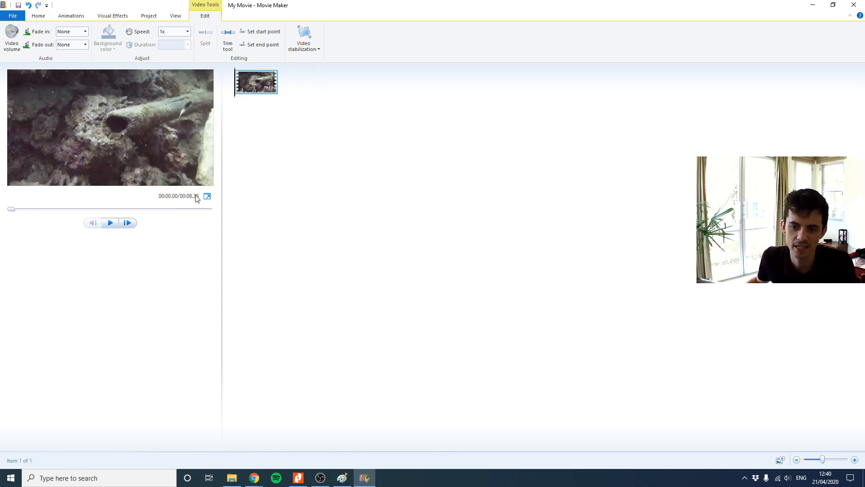
Save the second part as the movie pipe4_MrA in MPEG-4/H.264 format in the 2022 02 src file - Copy folder
click(18, 5)
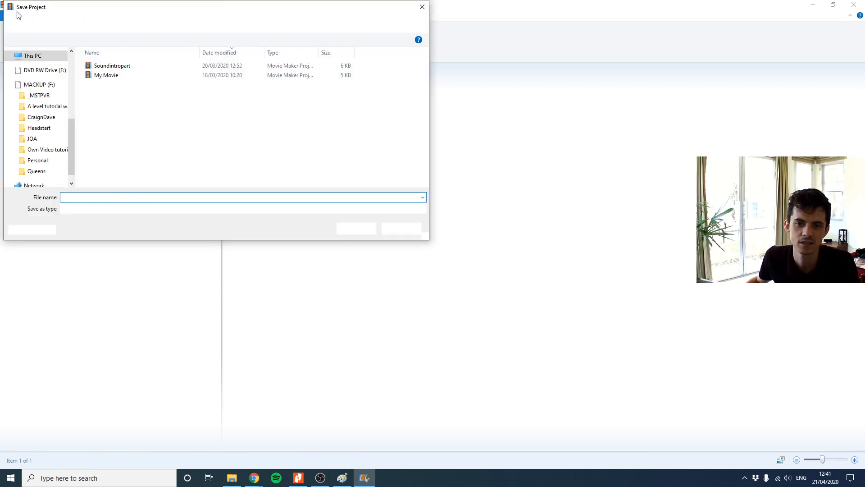
click(404, 230)
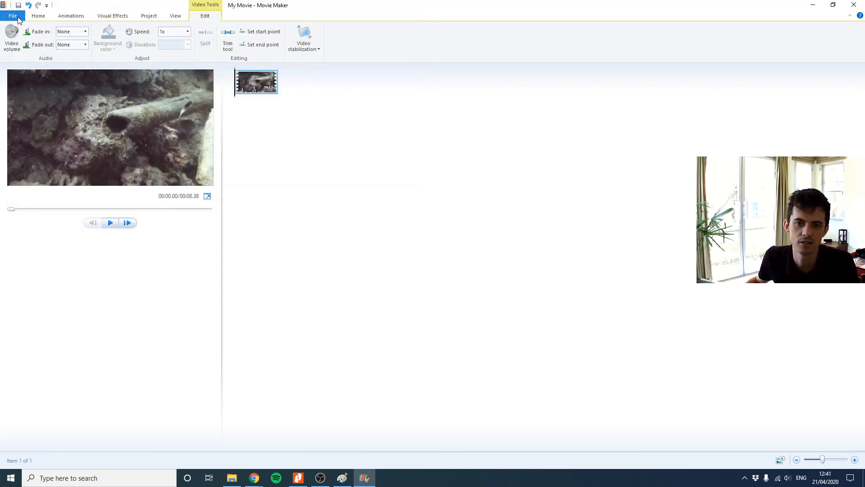
click(13, 16)
click(134, 122)
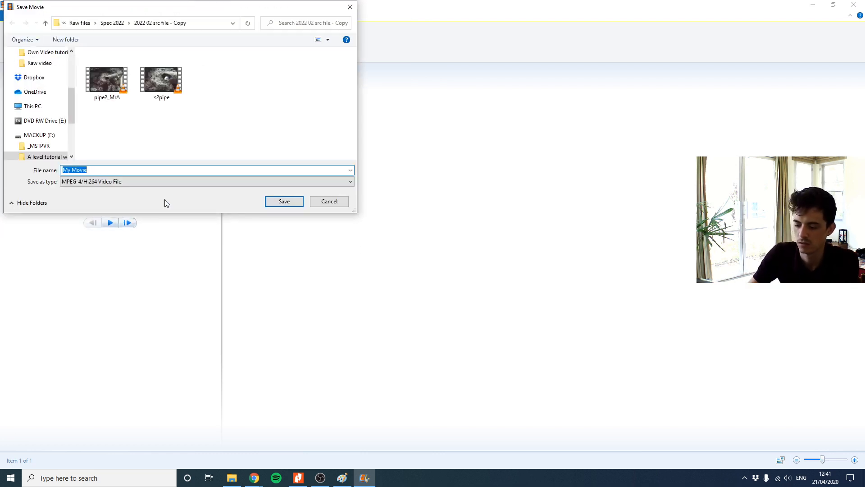
text(pipe4_MrA)
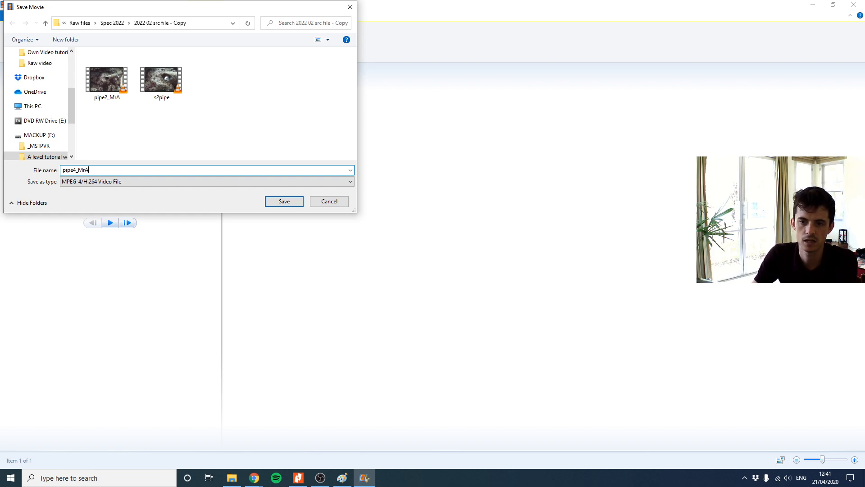
key(Return)
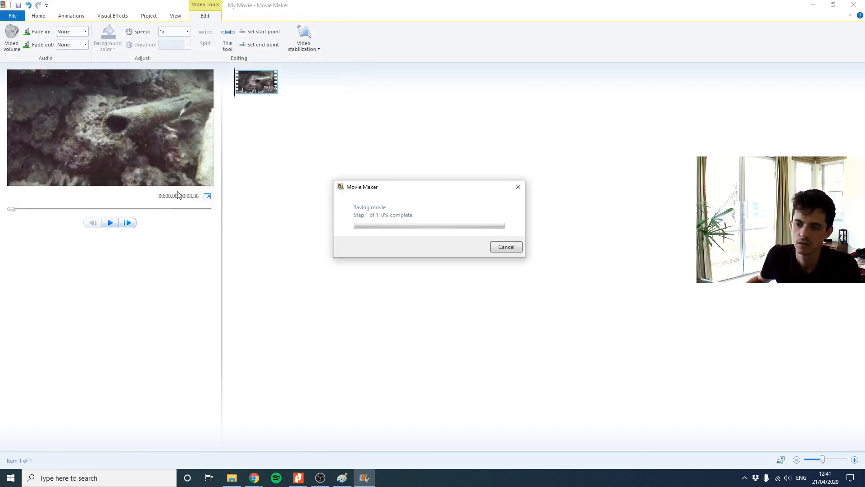
Read the frame extraction instructions of task 3 in the exam paper and dismiss the movie export completion dialog
click(297, 479)
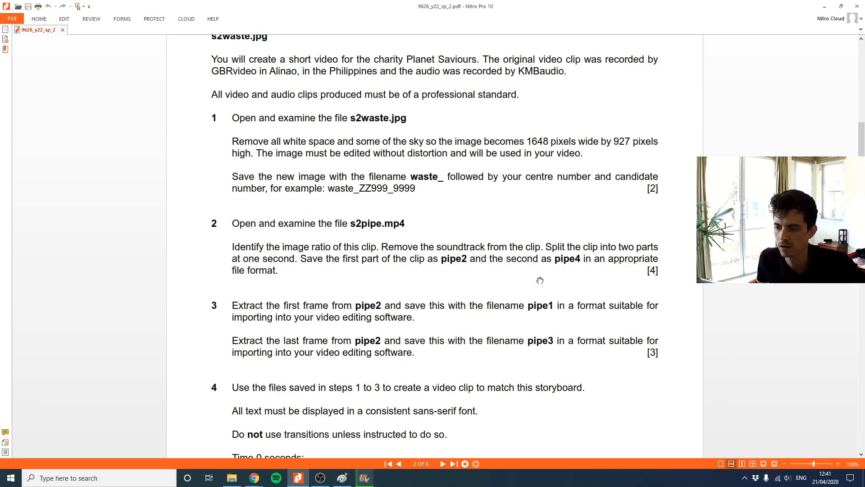
scroll(367, 273, down, 2)
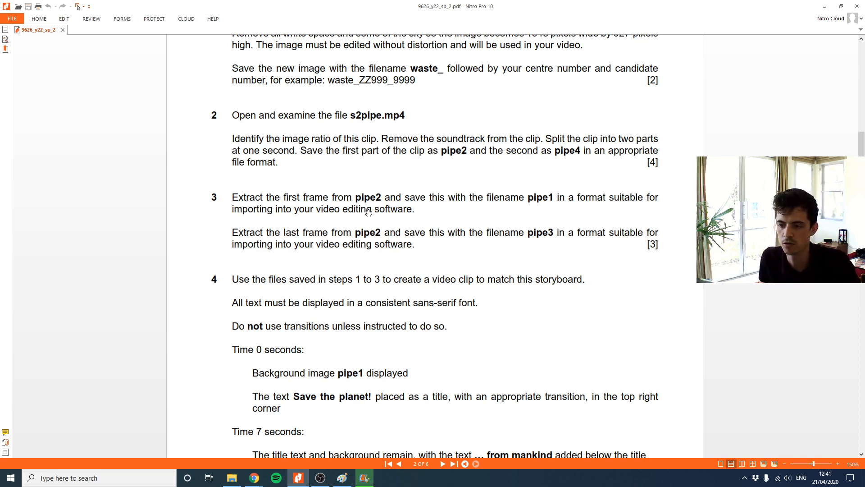
click(363, 481)
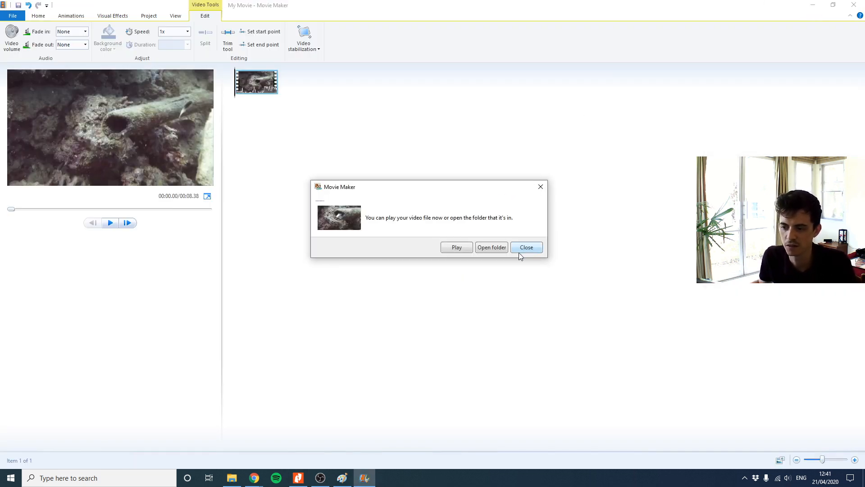
click(522, 252)
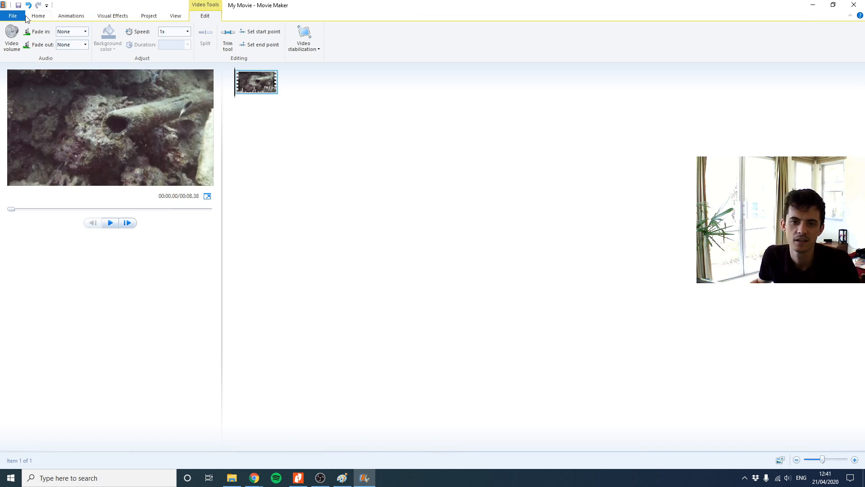
Start a new project and add the pipe2_MrA video from the 2022 02 src file - Copy folder
click(12, 16)
click(411, 174)
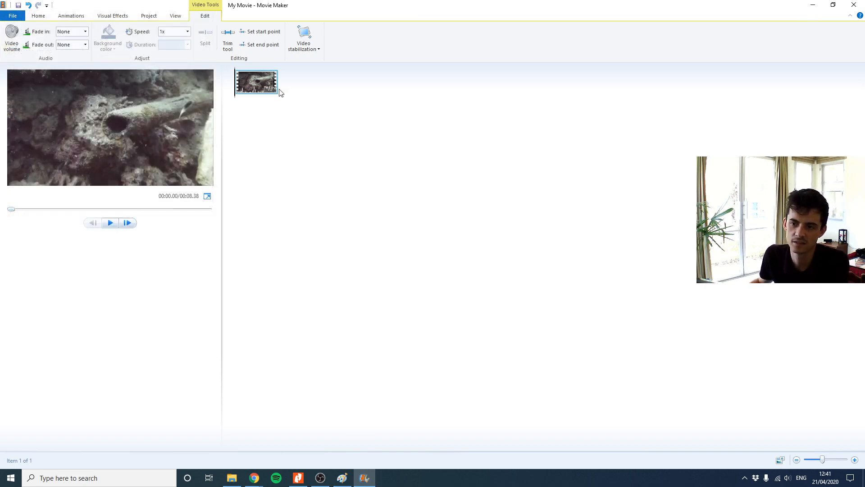
click(68, 38)
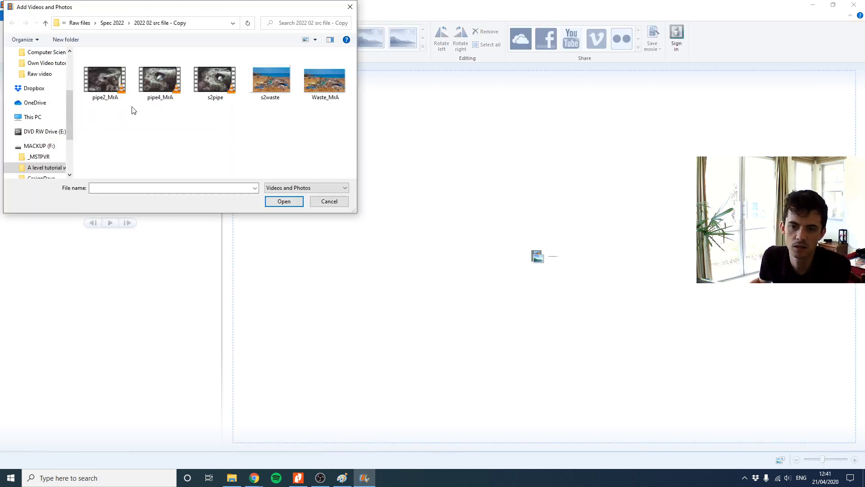
click(112, 91)
double_click(112, 91)
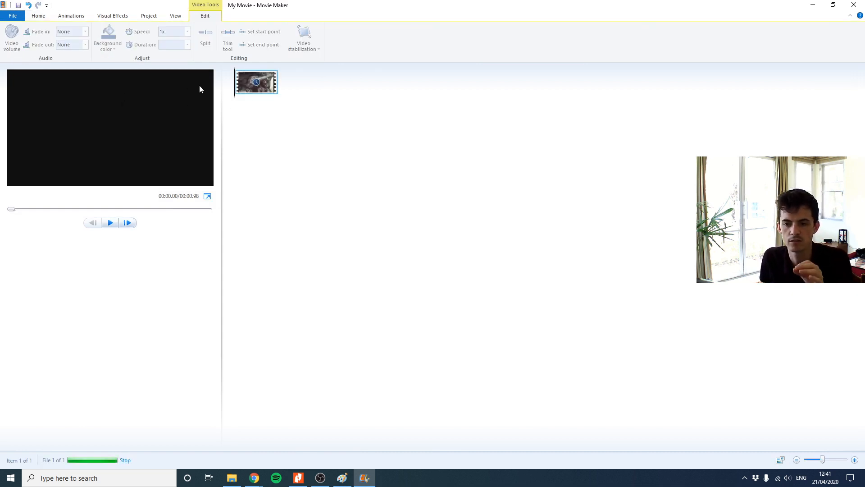
Save a snapshot of the clip's first frame as the PNG pipe1 in the 2022 02 src file - Copy folder, checking the name in the exam paper
click(40, 16)
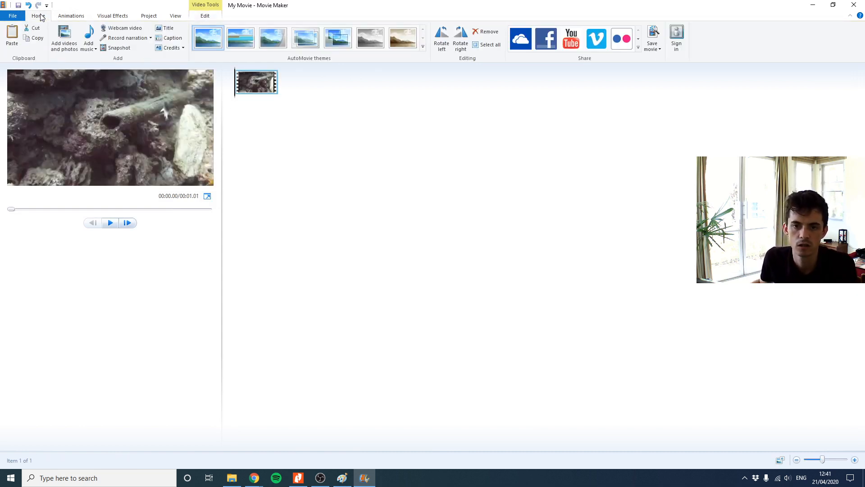
click(118, 48)
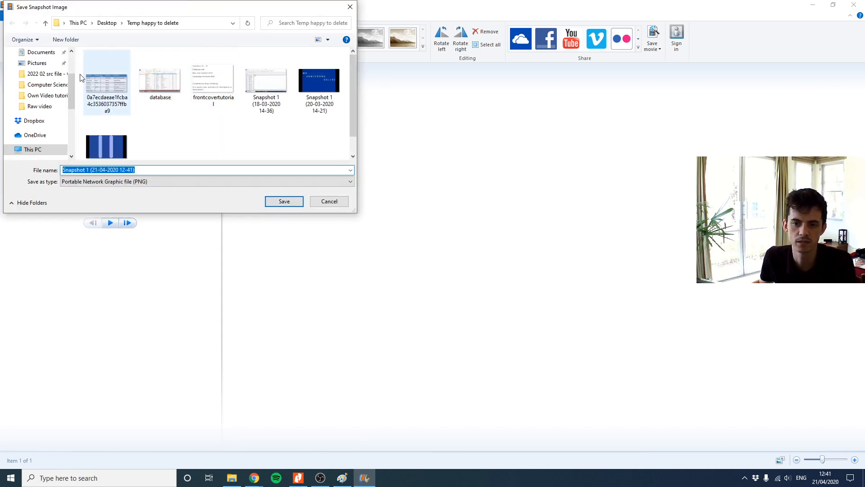
click(46, 74)
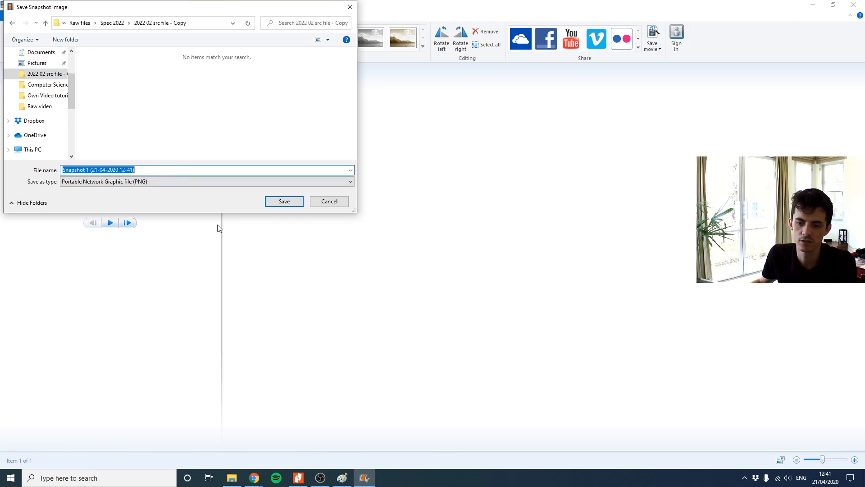
click(297, 480)
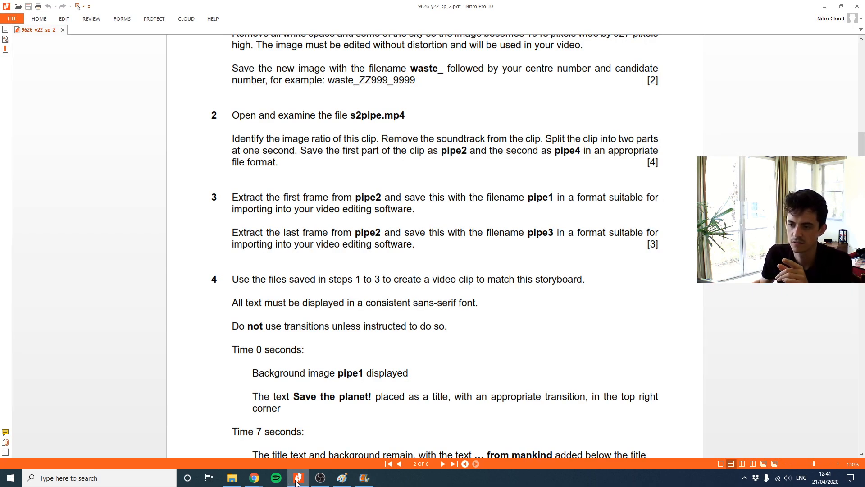
click(297, 479)
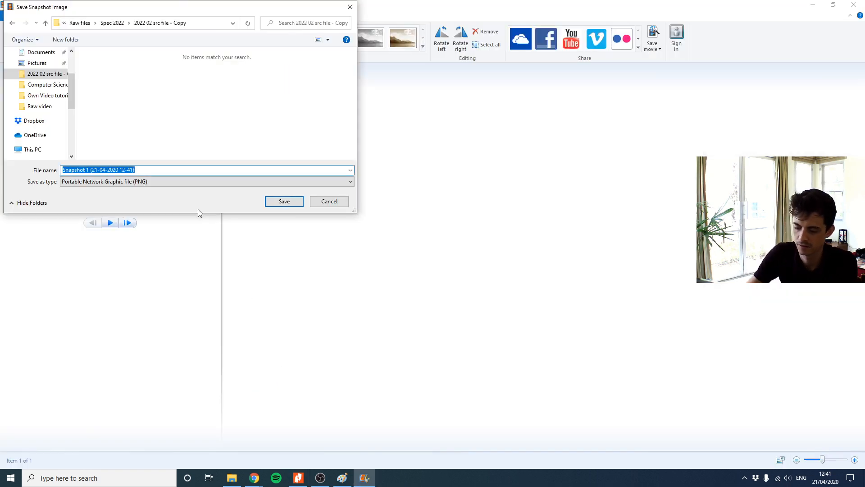
text(pipe1)
key(Return)
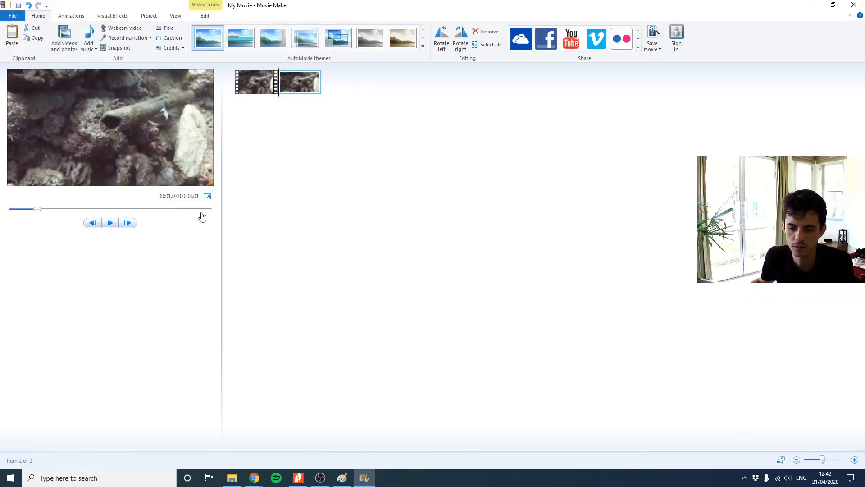
Read the exam paper's instruction for extracting the last frame of pipe2
click(299, 479)
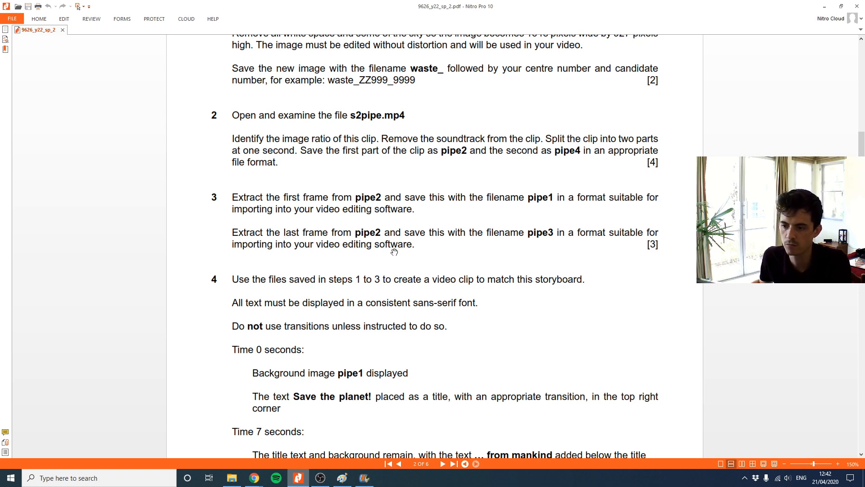
click(364, 478)
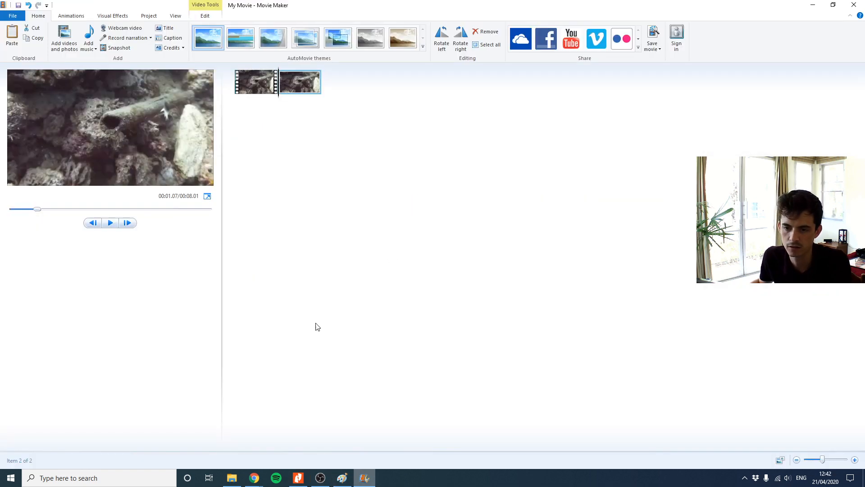
click(353, 101)
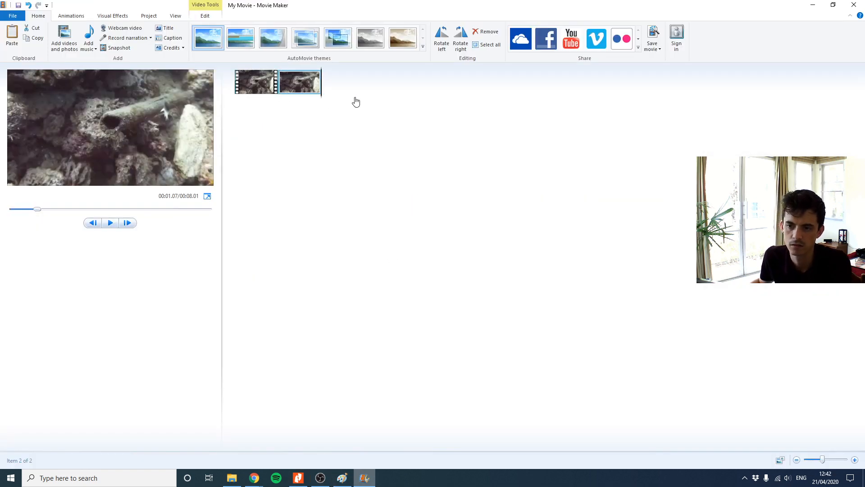
click(119, 48)
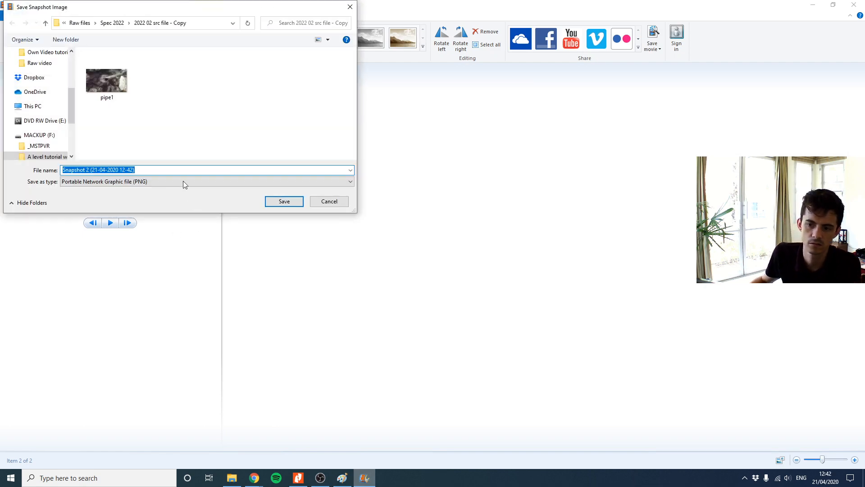
click(330, 205)
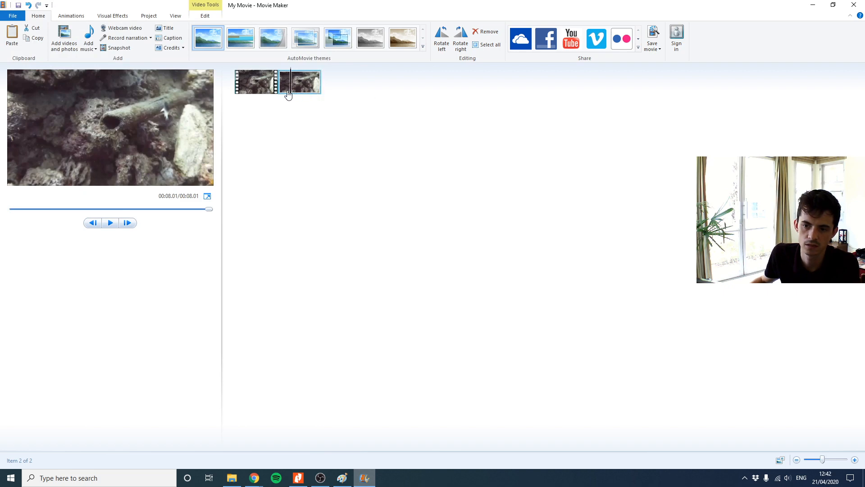
Try saving the frame at the timeline's end as the PNG snapshot pipe3 and remove the added image from the timeline
click(128, 49)
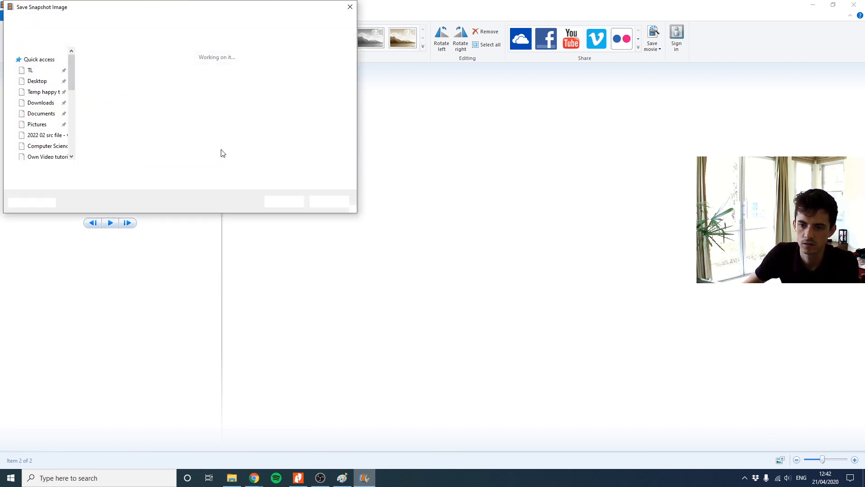
text(pipe3)
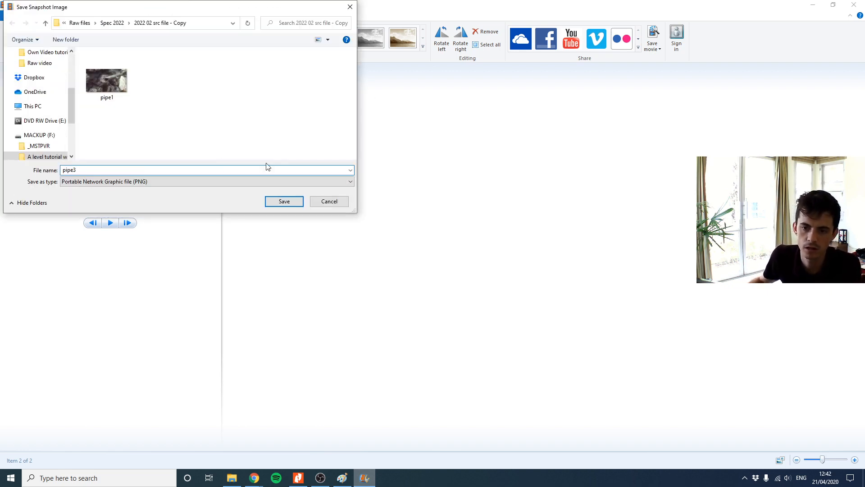
click(284, 201)
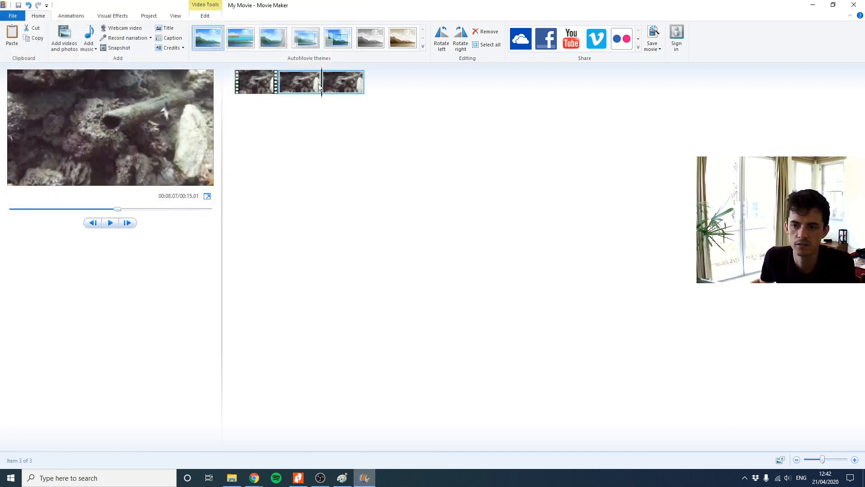
drag(321, 92, 278, 107)
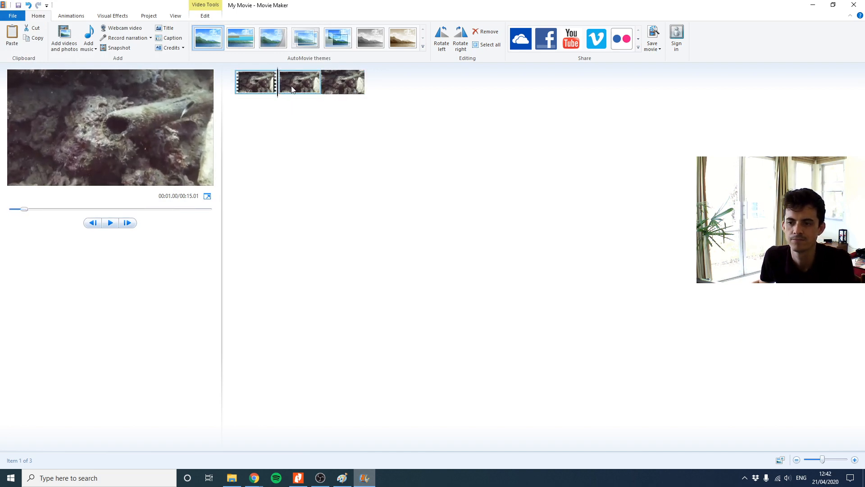
click(333, 83)
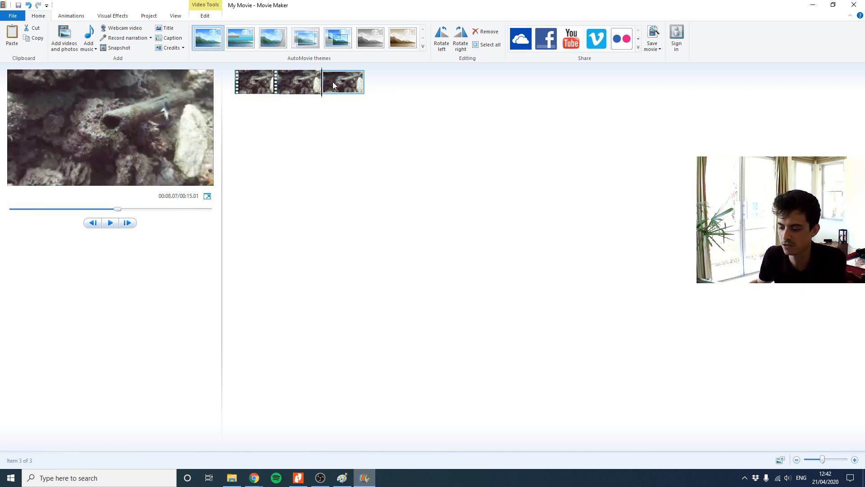
key(Delete)
Move the pipe1 image ahead of the pipe2 clip and save the clip's last frame as the snapshot pipe3, replacing the existing PNG
drag(277, 94, 279, 98)
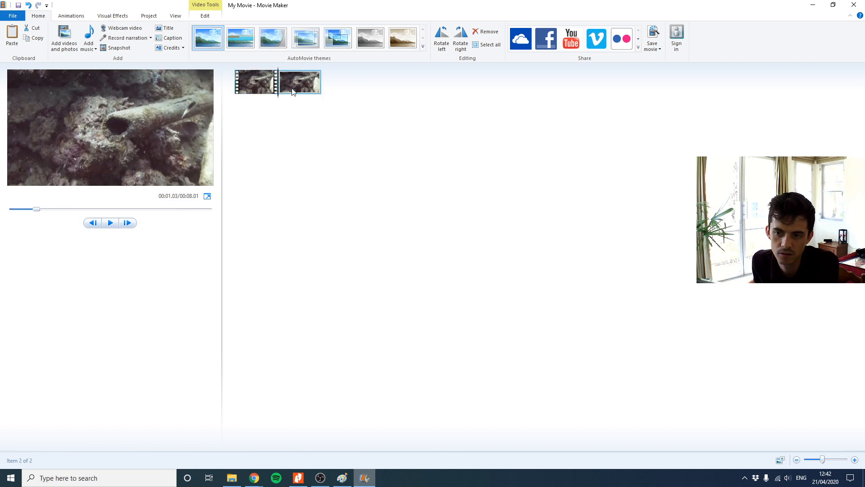
mouse_move(292, 89)
mouse_down()
mouse_move(224, 94)
mouse_move(267, 82)
mouse_move(252, 82)
mouse_move(284, 85)
mouse_up()
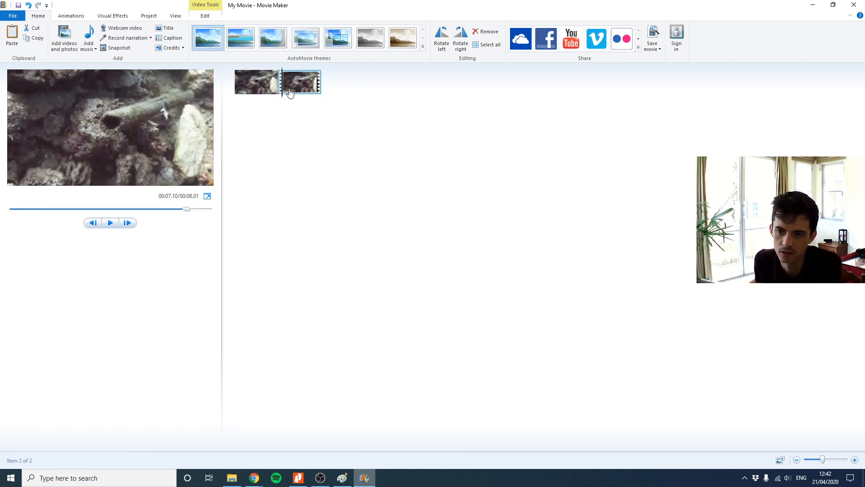
click(331, 96)
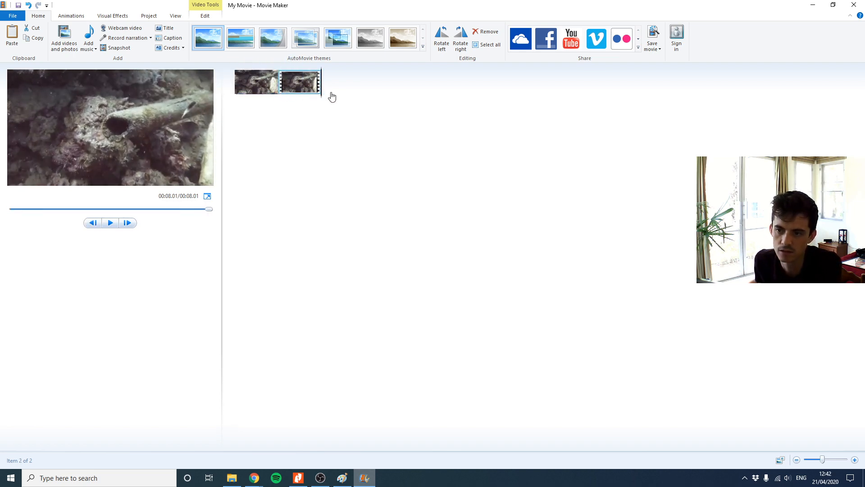
click(123, 49)
click(163, 83)
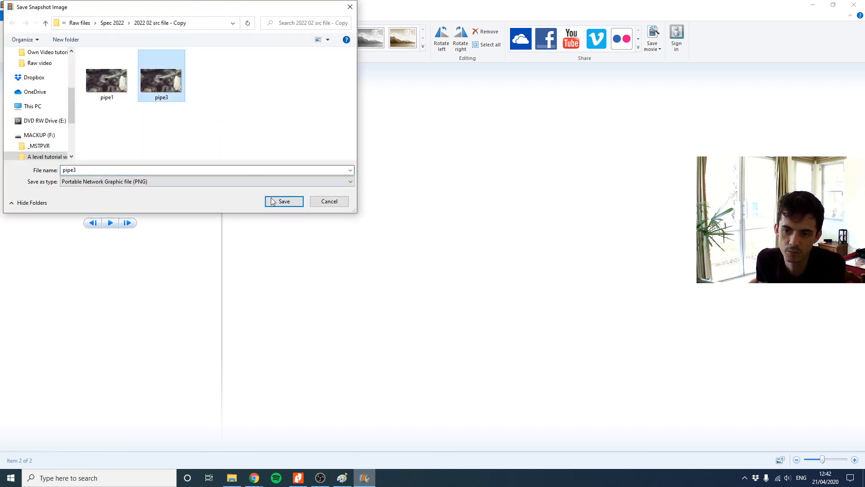
click(284, 201)
click(453, 239)
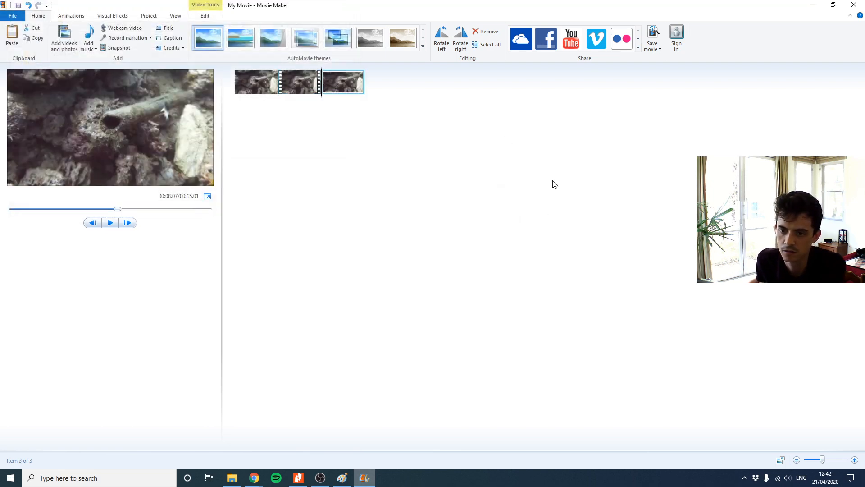
Read the task 4 storyboard in the exam paper, and search for "sans serif font" images in Chrome
click(299, 477)
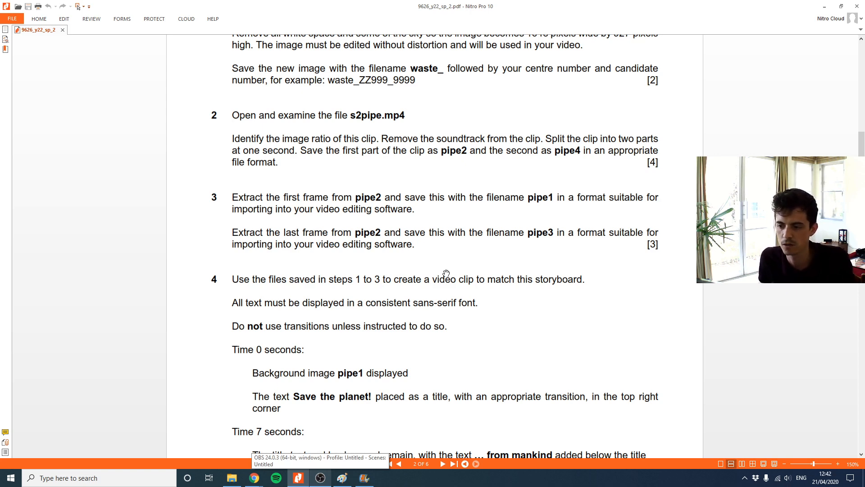
scroll(434, 262, down, 5)
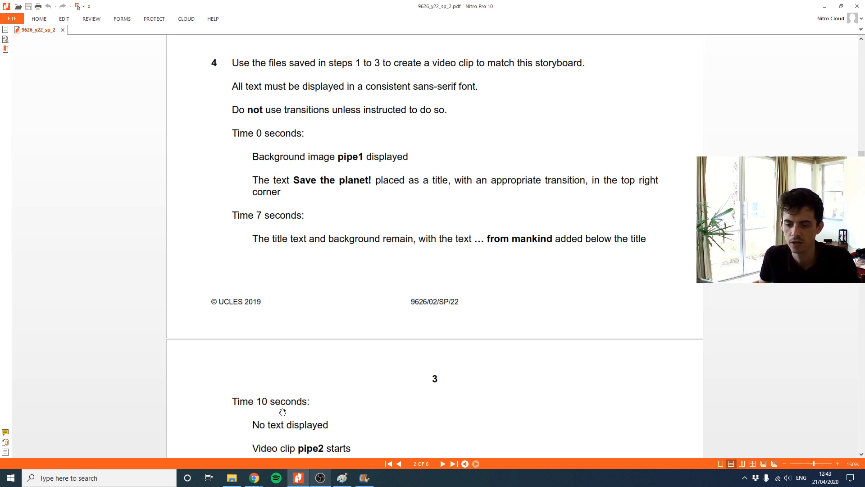
click(256, 482)
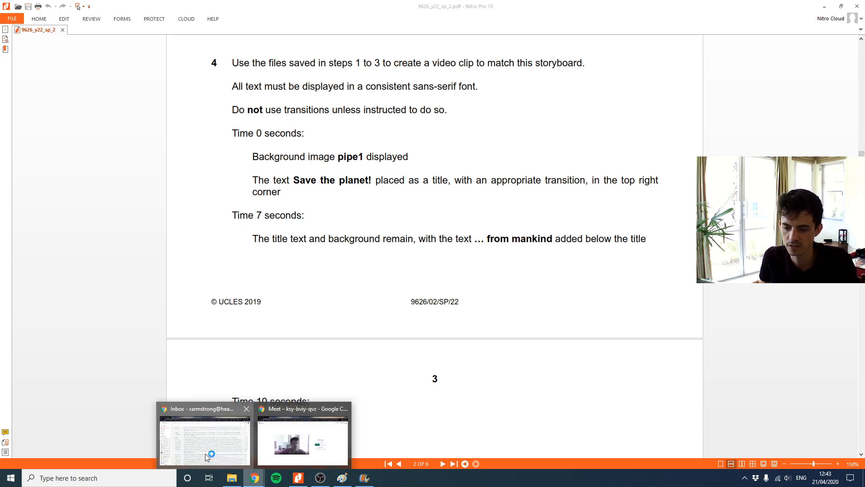
click(211, 455)
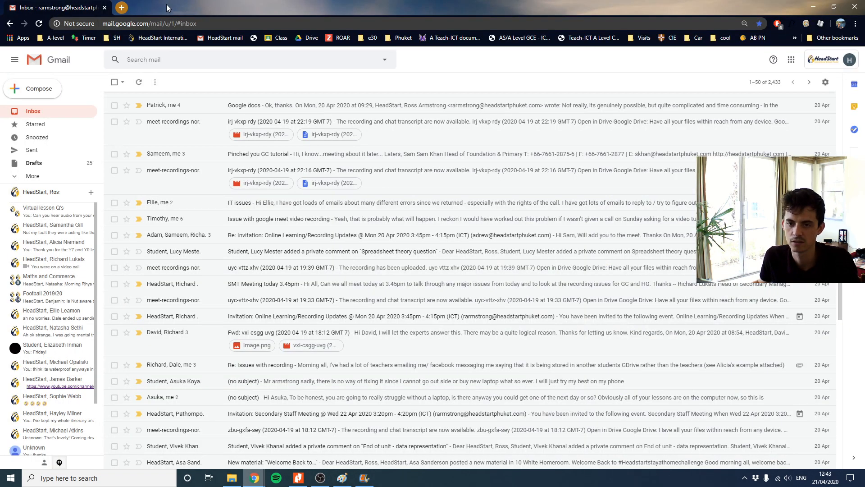
click(124, 7)
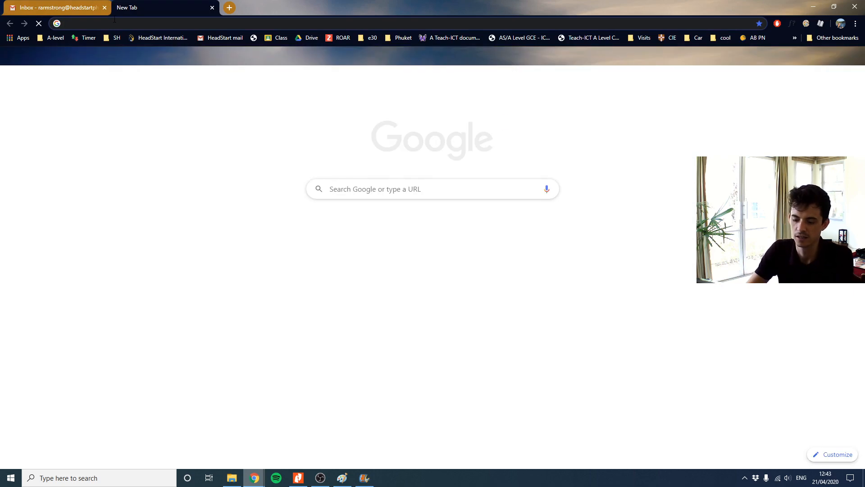
text(sans serif font)
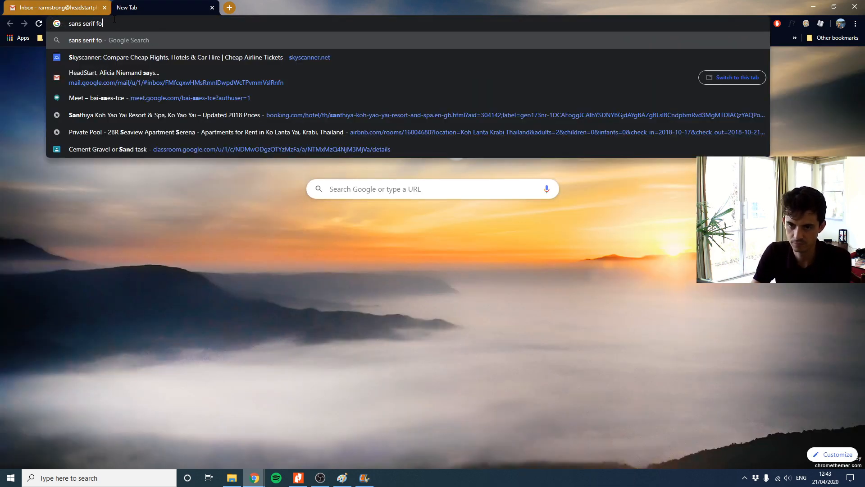
key(Return)
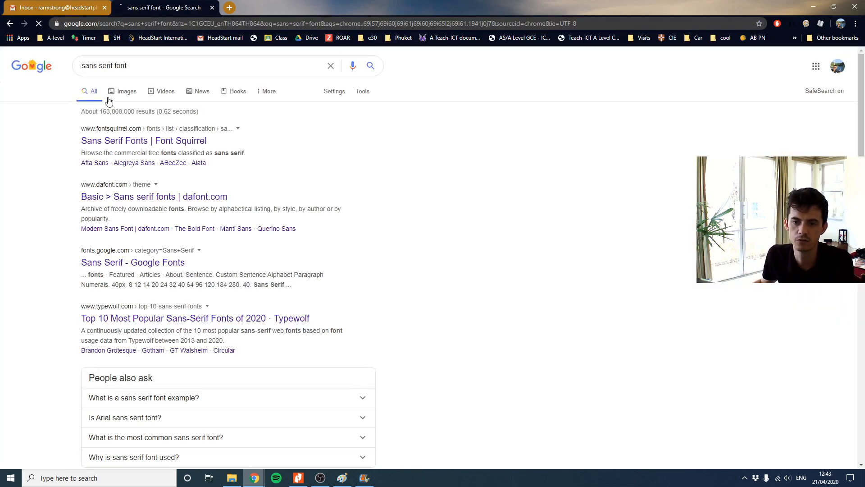
click(119, 92)
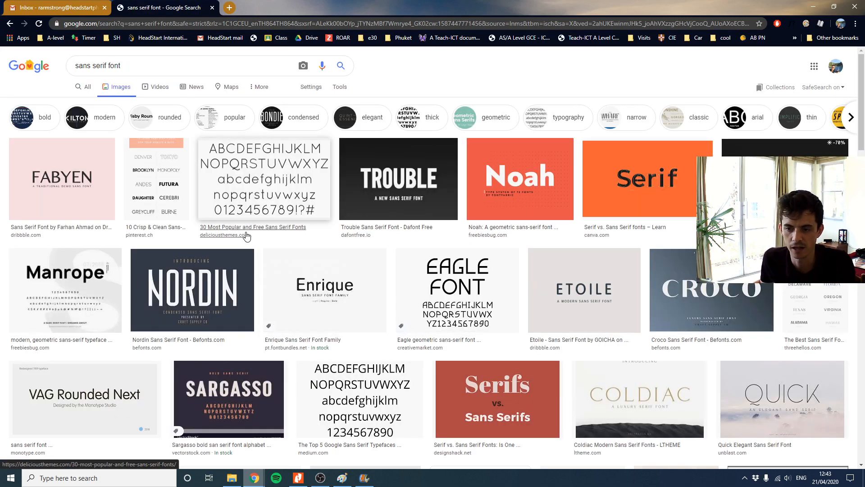
Narrow the image search to sans serif font posters, view the examples and close the browser window
click(121, 63)
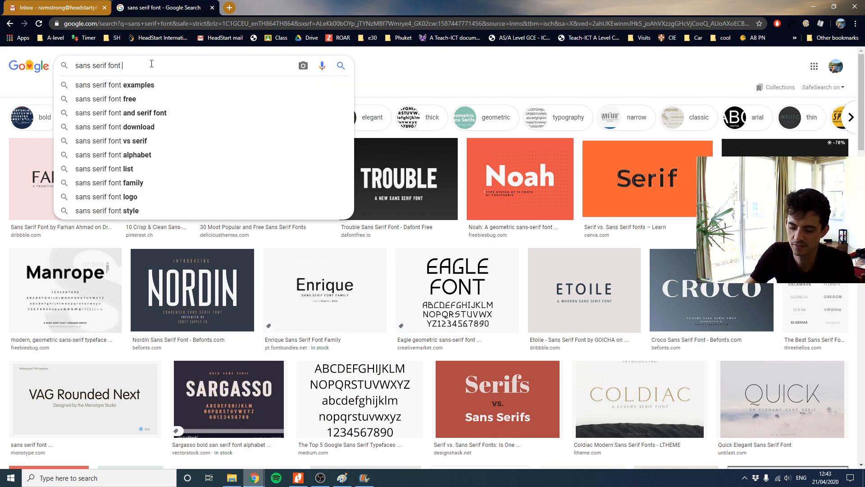
text(posye)
text(r)
key(Return)
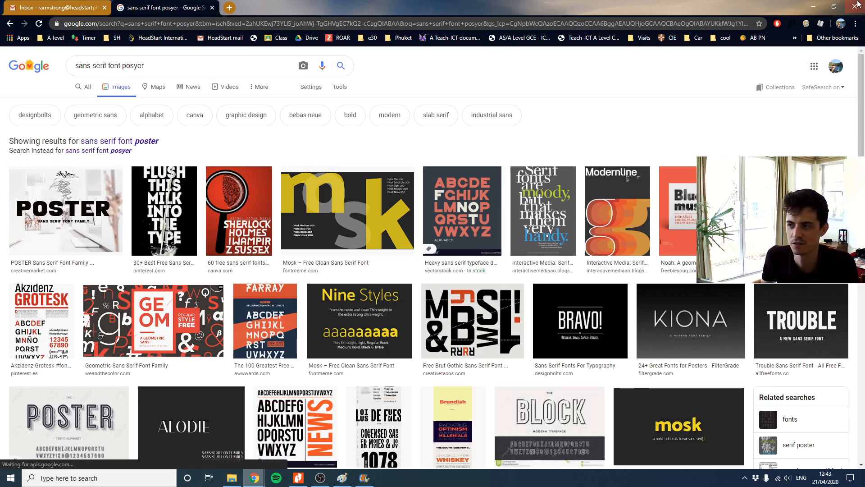
click(857, 3)
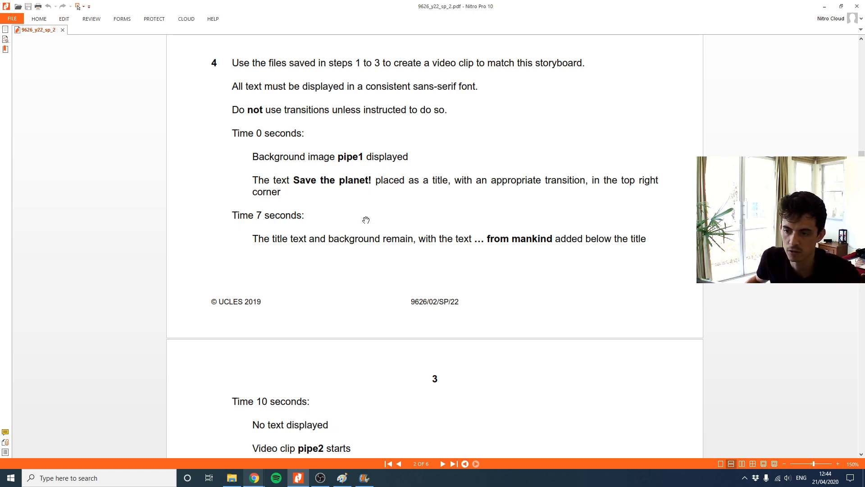
Select the pipe1 image at the start of the Movie Maker timeline and recheck the storyboard's title requirements in the exam paper
click(365, 477)
click(251, 93)
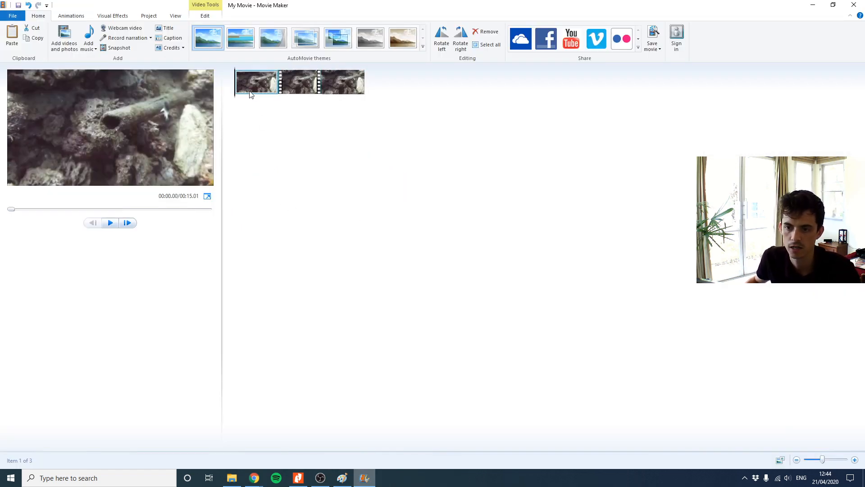
click(362, 476)
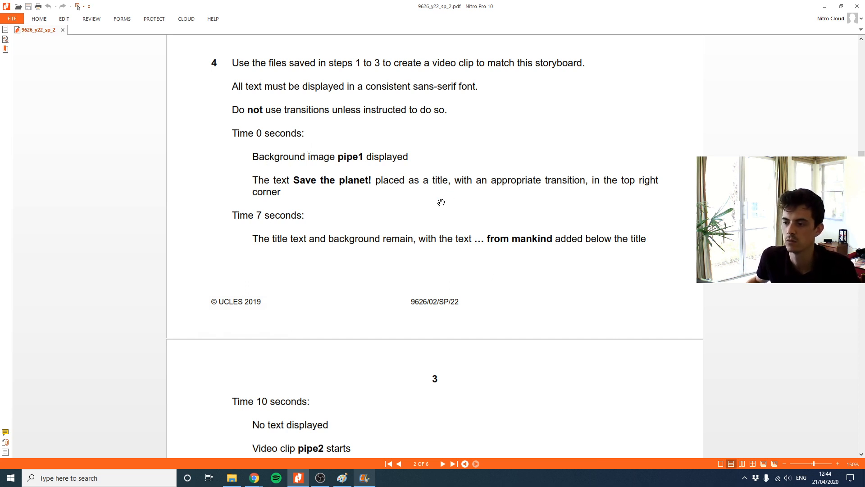
click(374, 479)
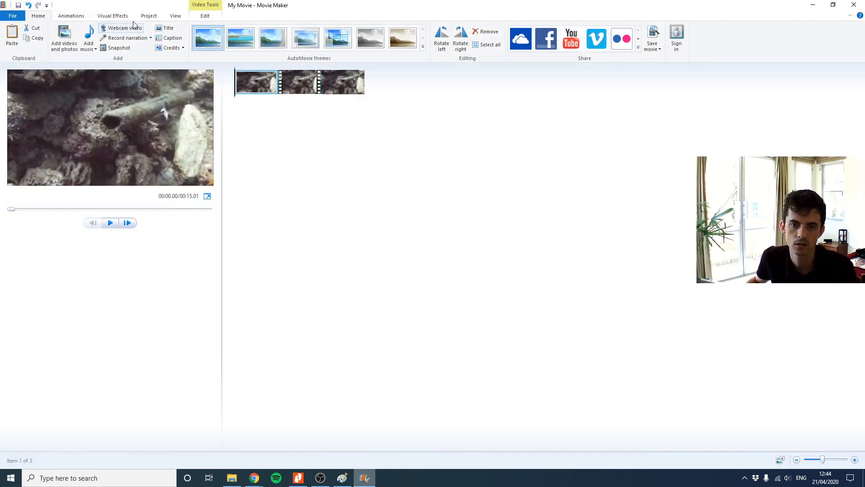
Try adding a separate title slide before the pipe1 image and delete it
click(168, 28)
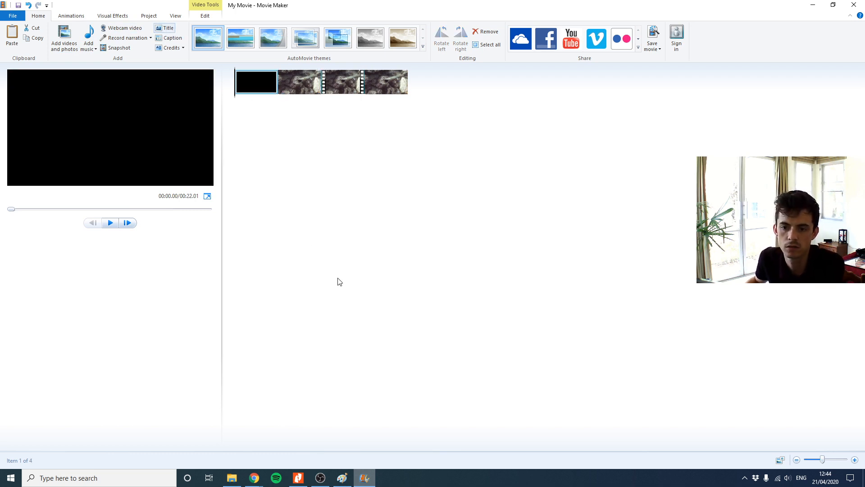
key(Delete)
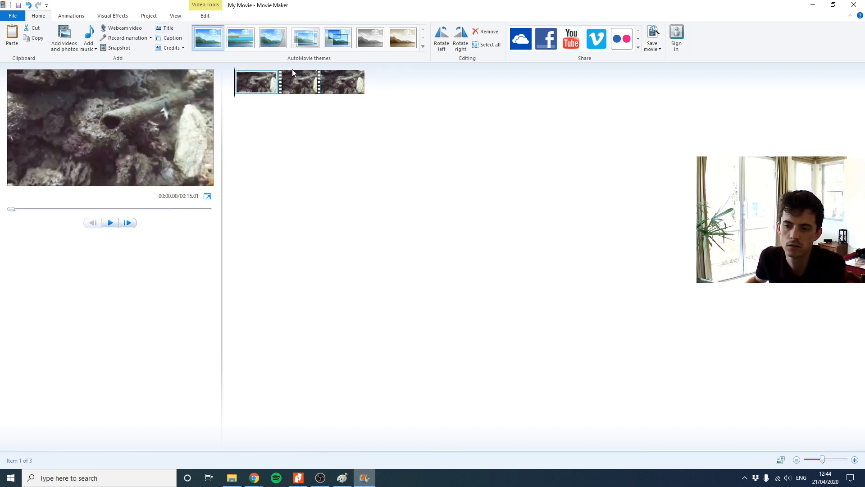
Add the caption "Save the planet!" to the pipe1 image, checking the exam paper's wording, and place it in the frame's top-right corner
click(169, 37)
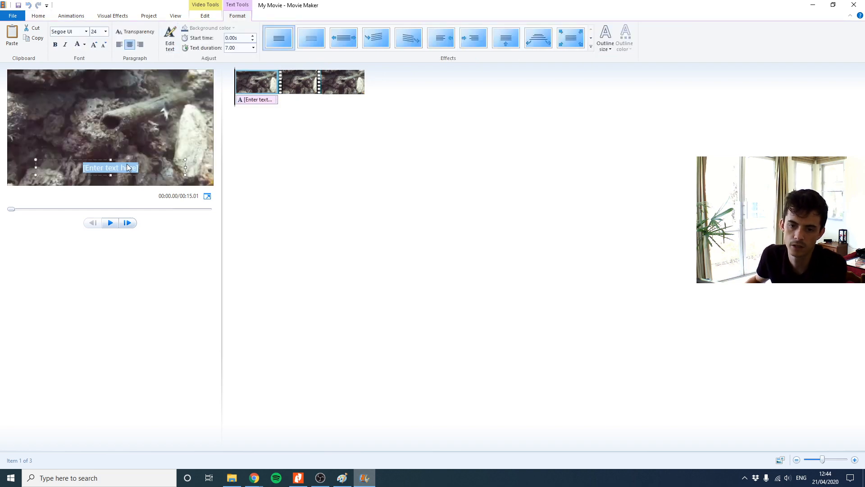
key(BackSpace)
text(Save the)
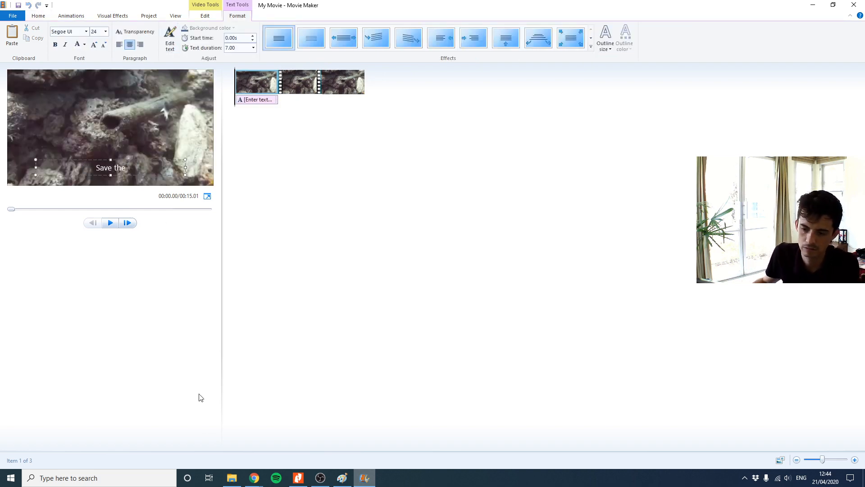
click(299, 478)
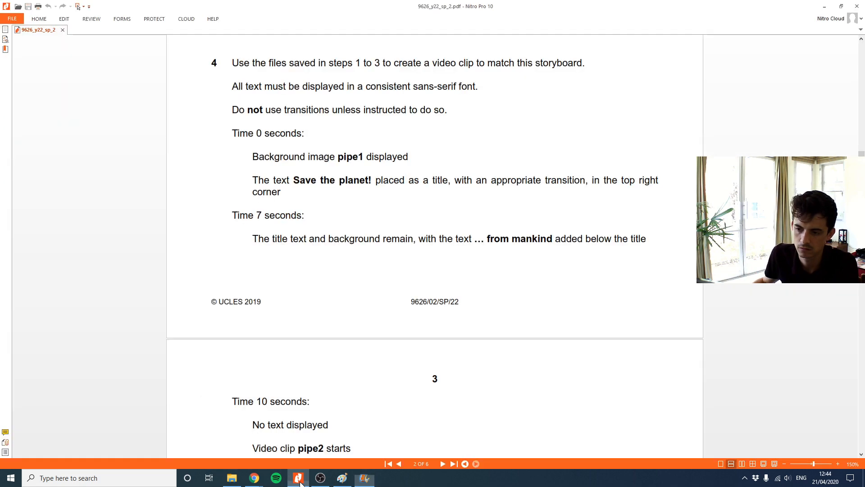
click(299, 478)
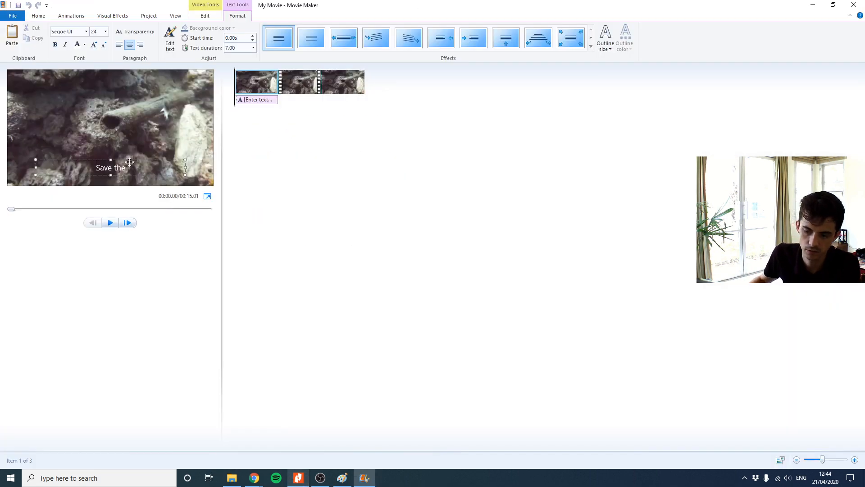
text(planet!)
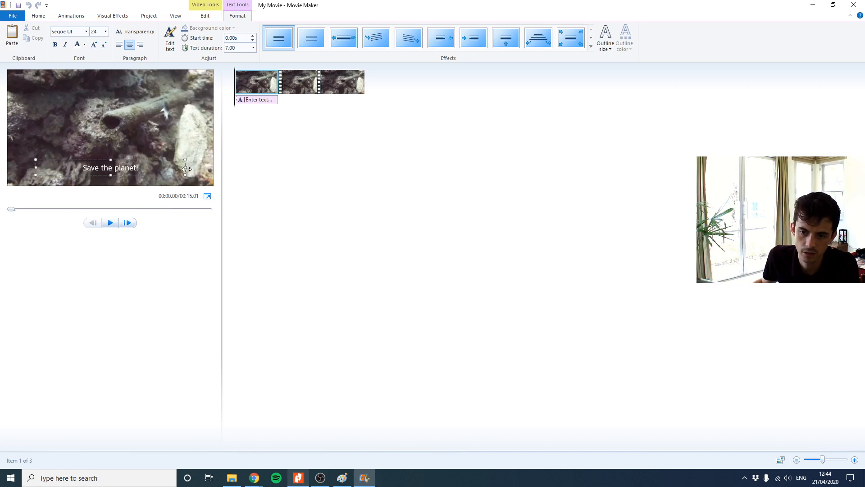
drag(187, 169, 131, 71)
Enlarge the "Save the planet!" caption to size 28, make it bold and widen its text box to fit one line
double_click(191, 83)
click(192, 85)
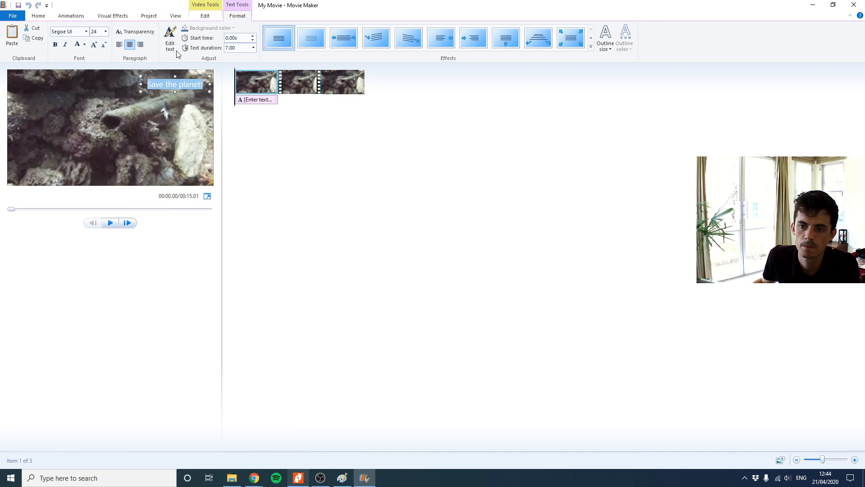
click(93, 44)
click(94, 44)
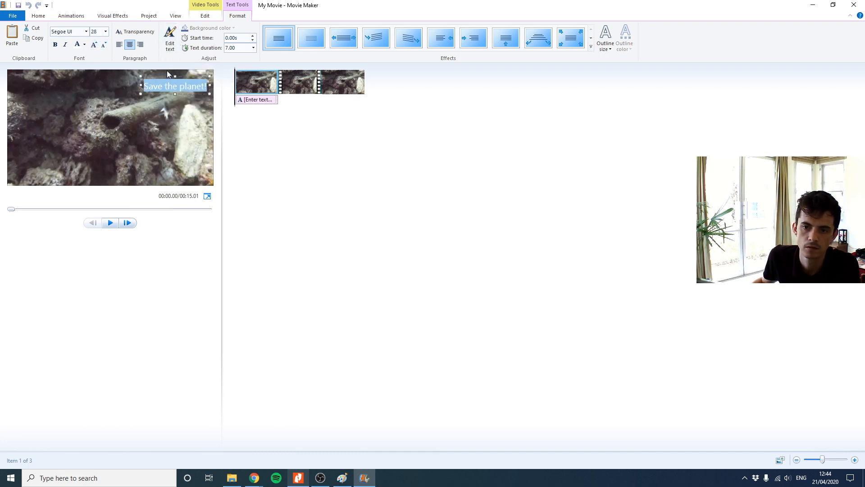
click(55, 44)
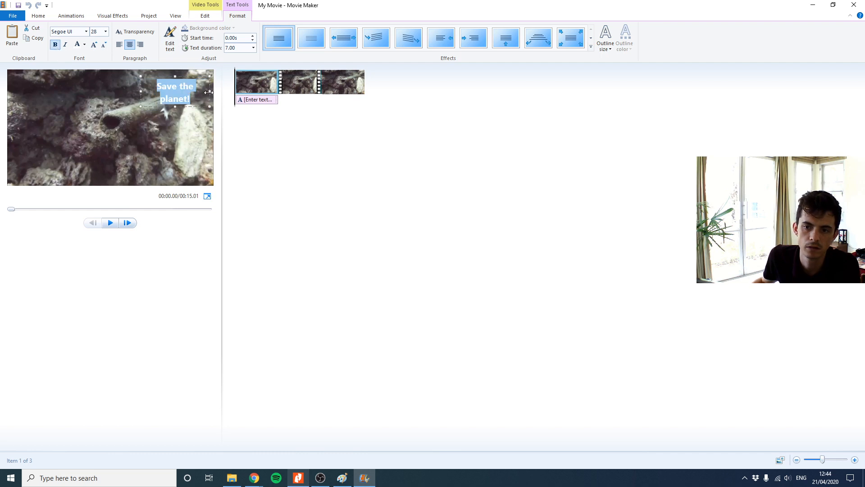
drag(208, 92, 217, 95)
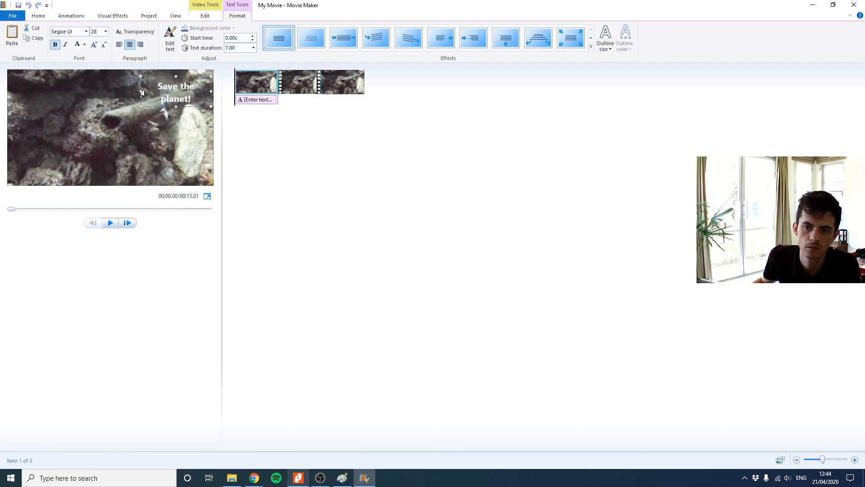
drag(142, 93, 128, 91)
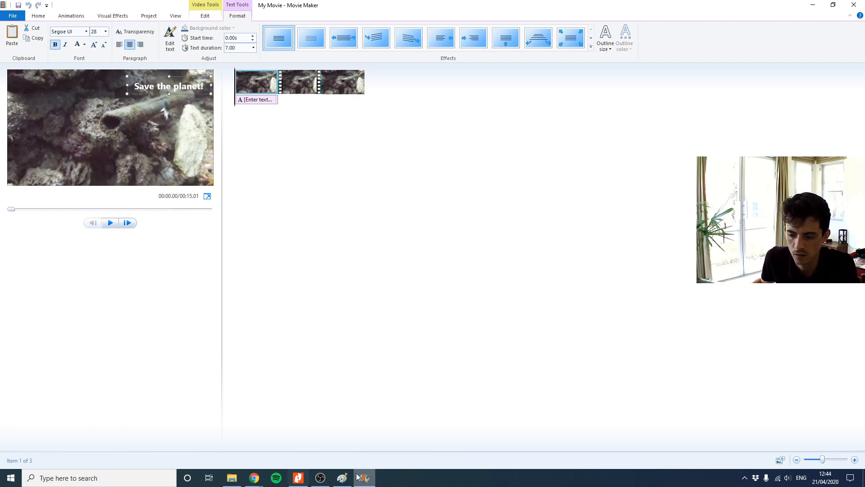
Recheck the title's transition requirement in the exam paper and give the "Save the planet!" caption an upward-scrolling text effect
click(299, 476)
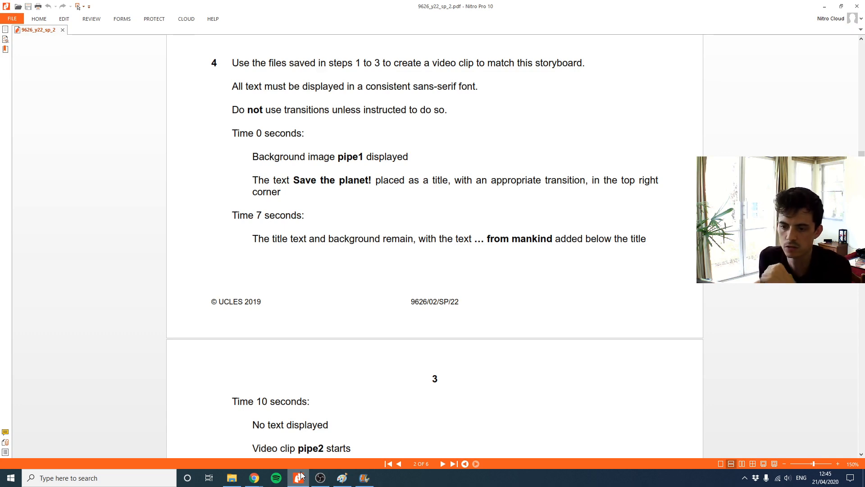
click(300, 477)
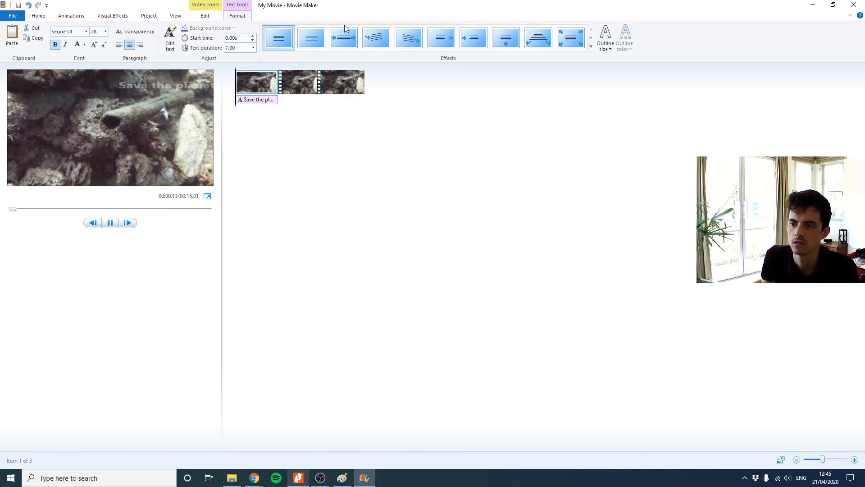
click(382, 34)
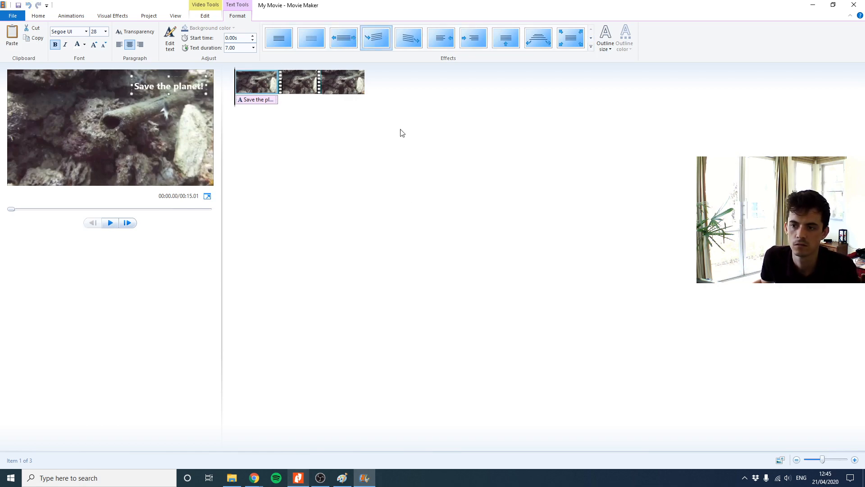
click(505, 40)
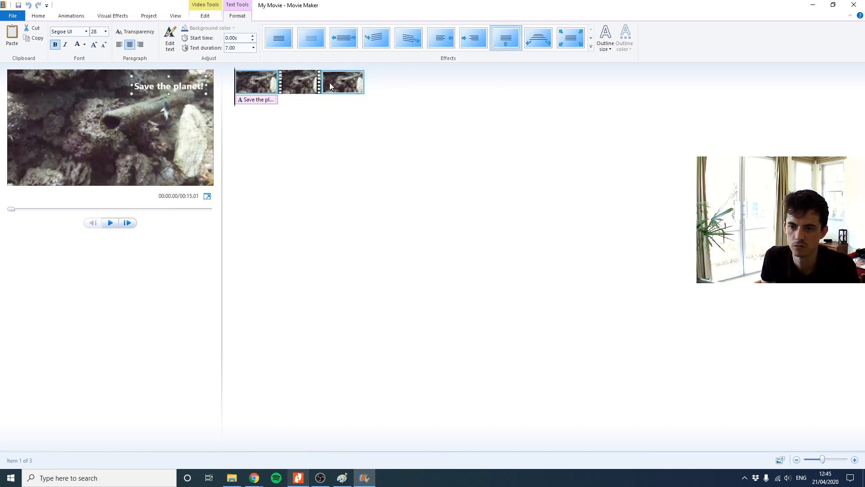
Reread the exam paper's storyboard requirements for the title at 0 seconds, the added text at 7 seconds and the 10-second mark
click(299, 477)
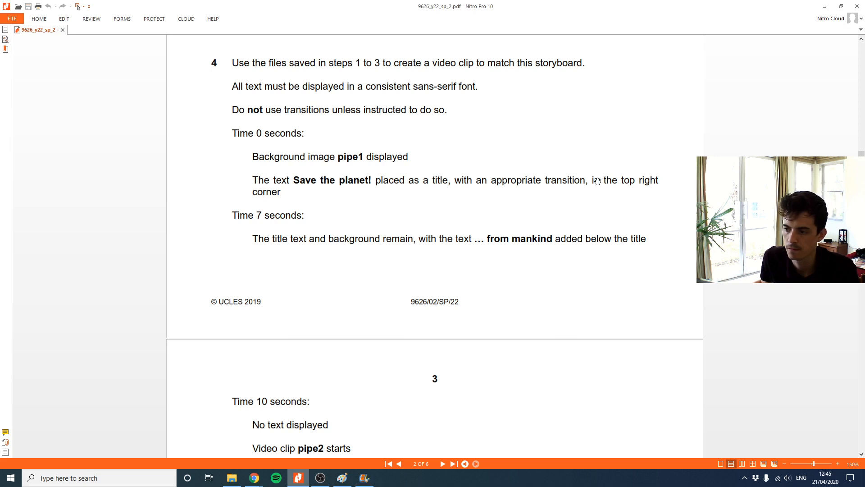
click(364, 477)
click(209, 19)
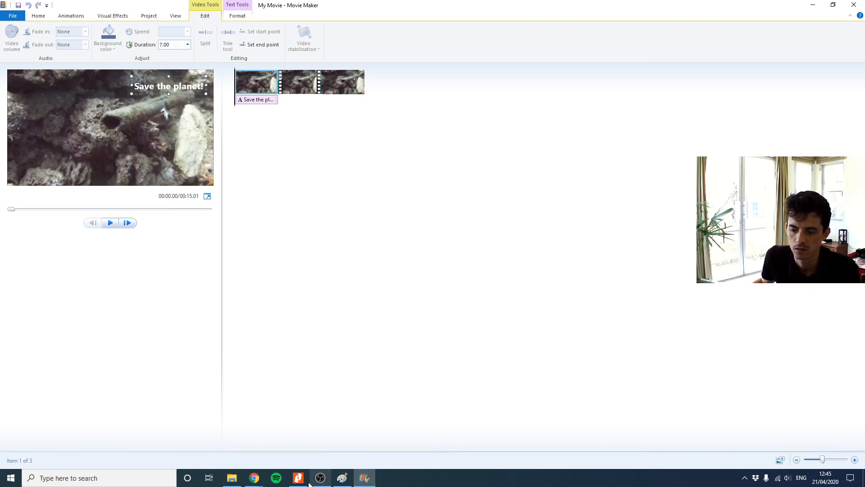
click(298, 478)
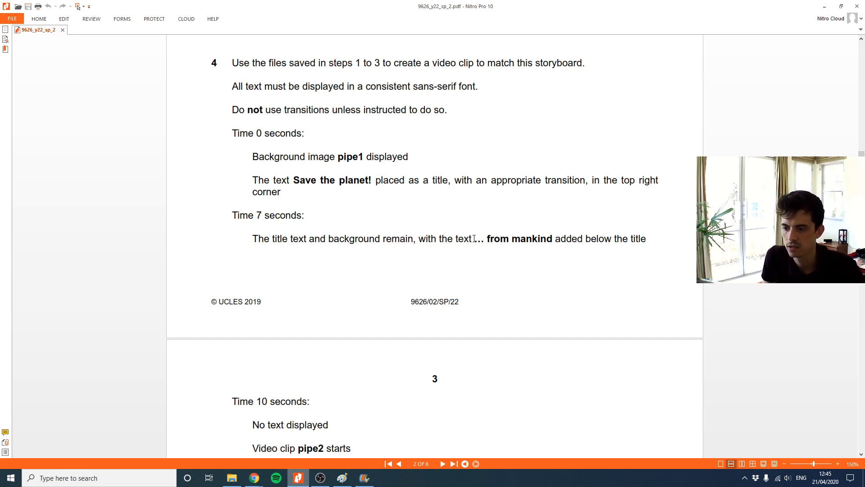
drag(474, 239, 486, 238)
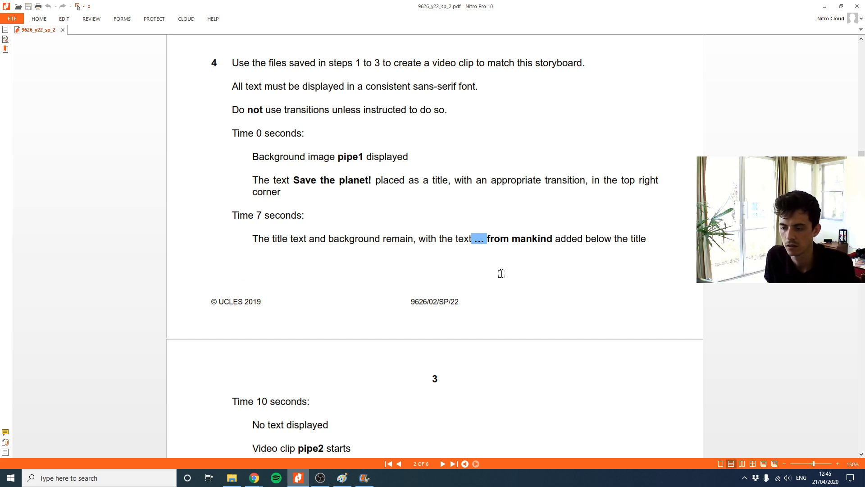
click(491, 244)
drag(476, 239, 537, 244)
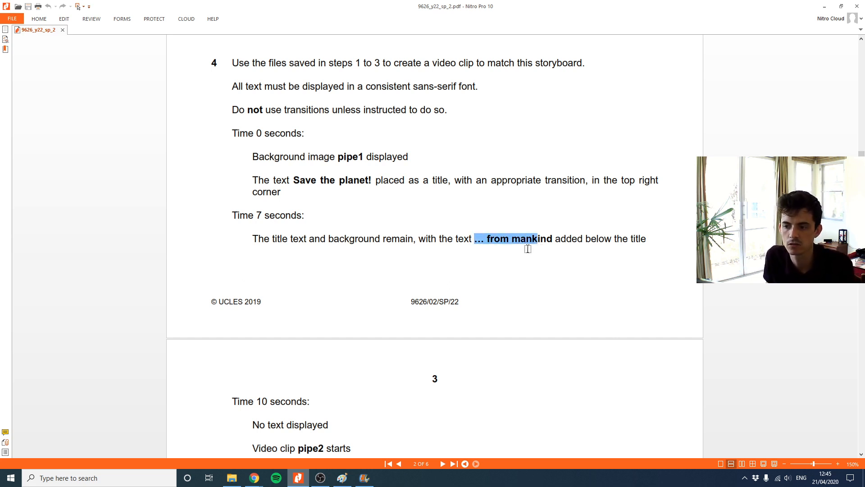
click(528, 249)
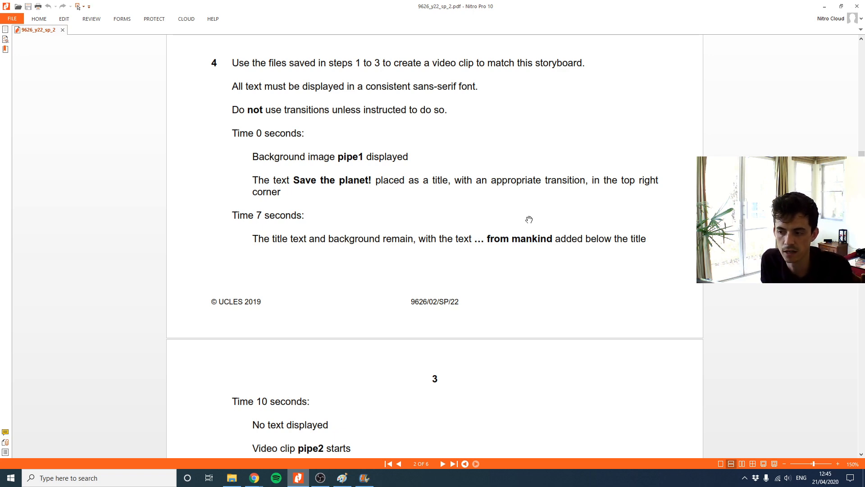
scroll(529, 219, down, 3)
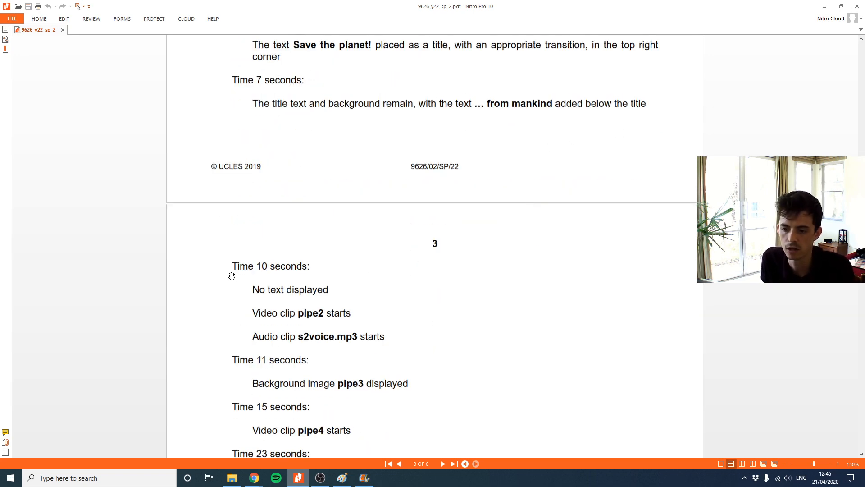
Return to Movie Maker, insert a copy of the pipe1 image after the first one and set its duration to 3 seconds
click(364, 478)
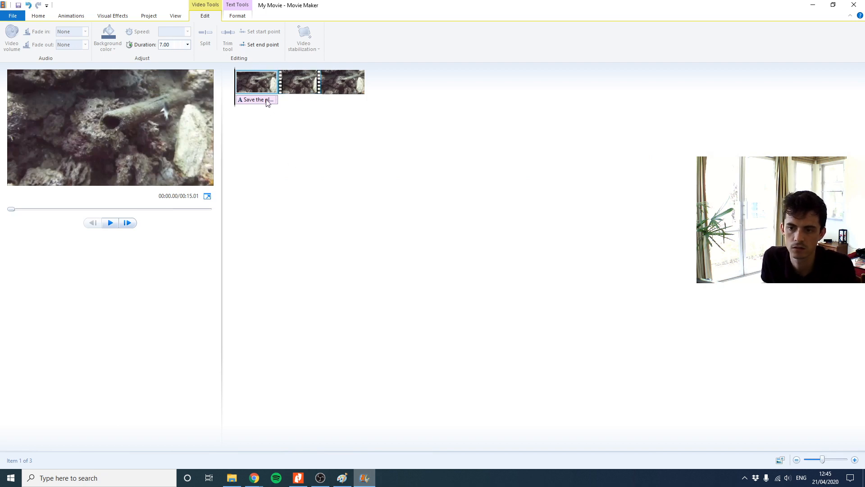
key(ctrl+v)
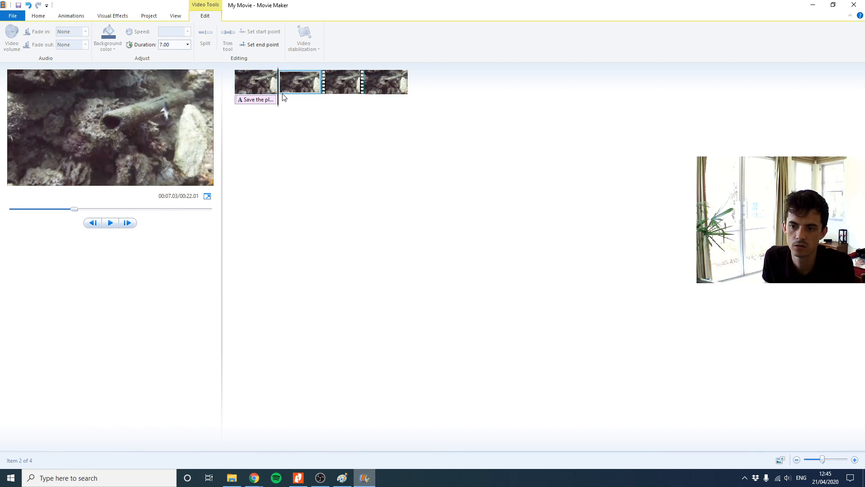
mouse_move(278, 97)
mouse_down()
mouse_move(248, 97)
mouse_move(298, 98)
mouse_move(278, 97)
mouse_up()
click(167, 45)
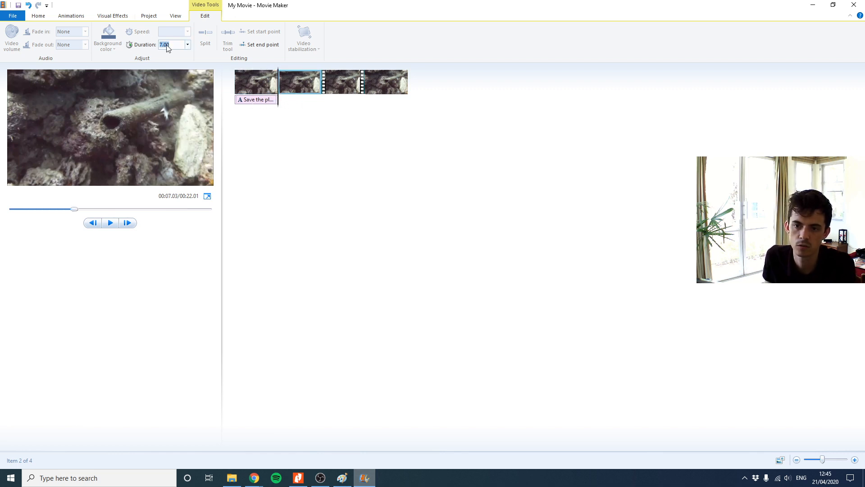
click(164, 44)
key(BackSpace)
text(3)
key(Return)
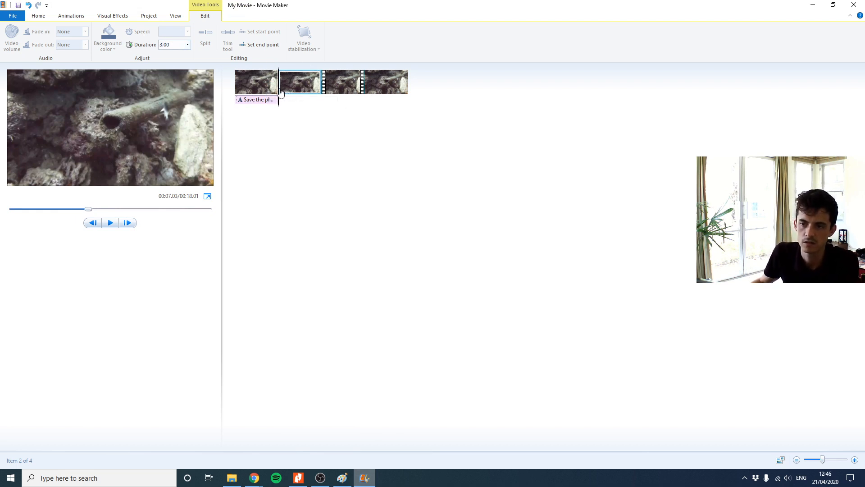
Copy the "Save the planet!" caption onto the second pipe1 image, starting at 7 seconds
drag(278, 89, 315, 92)
click(271, 99)
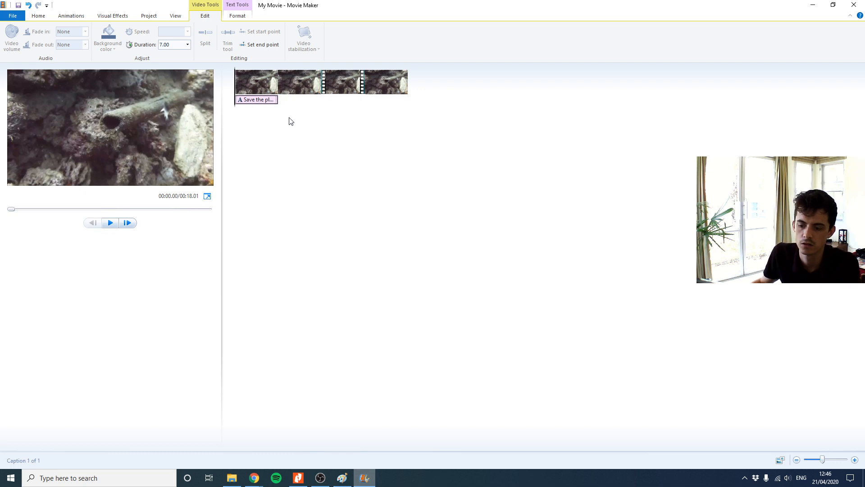
drag(251, 100, 317, 97)
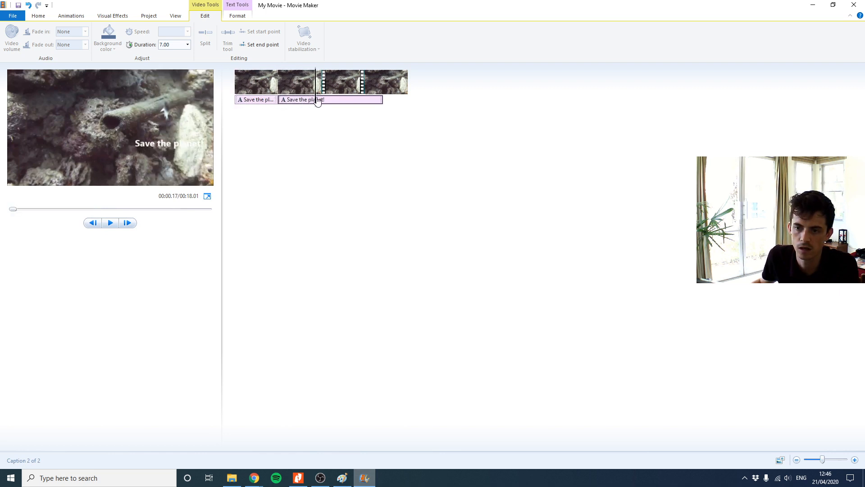
Remove the scrolling text effect from the second "Save the planet!" caption
click(303, 100)
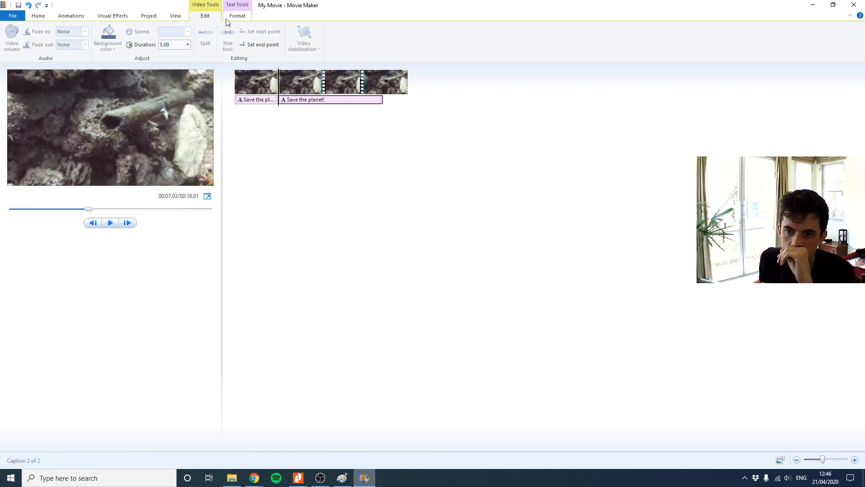
click(80, 18)
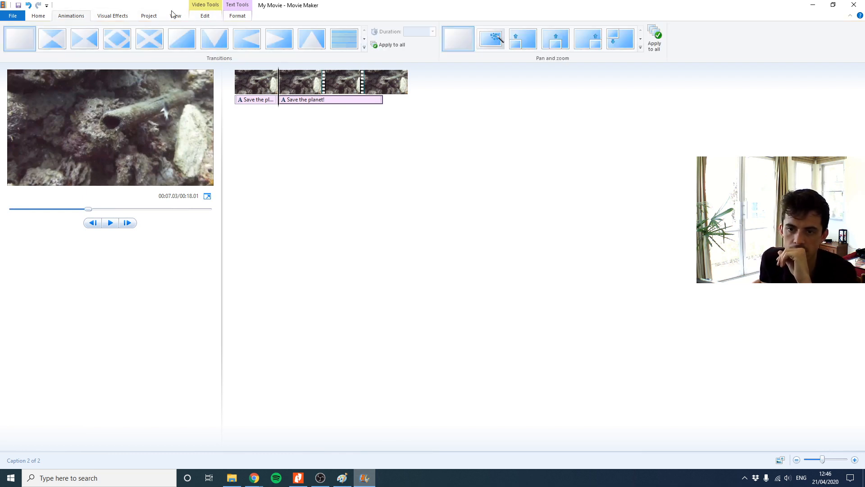
click(100, 19)
click(211, 17)
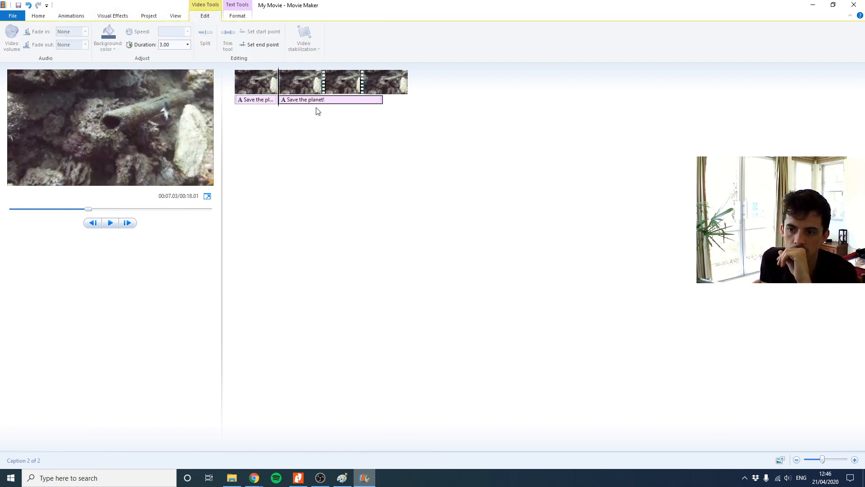
click(288, 100)
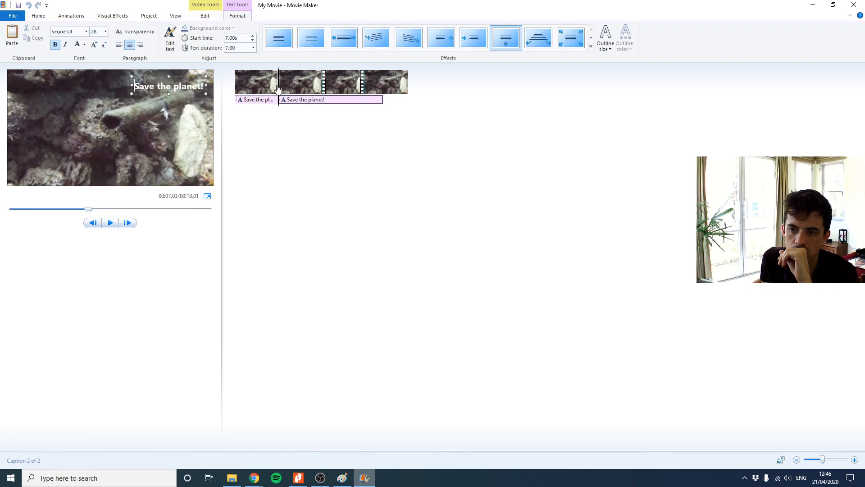
click(279, 38)
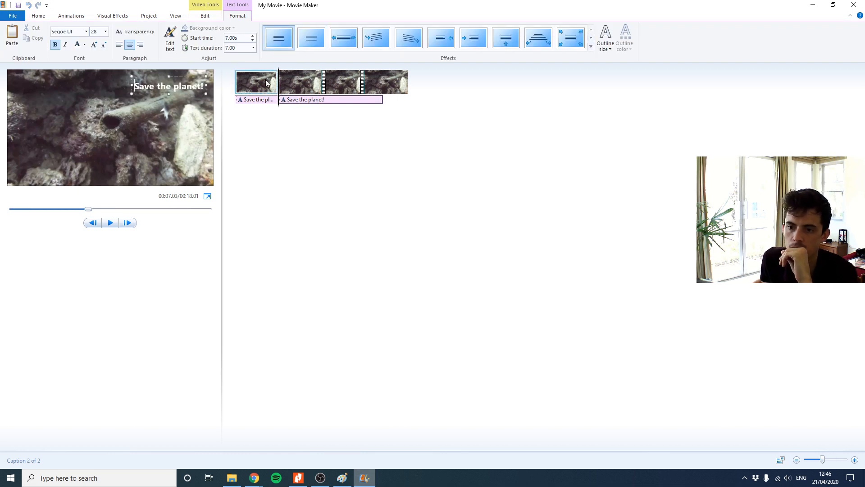
click(311, 132)
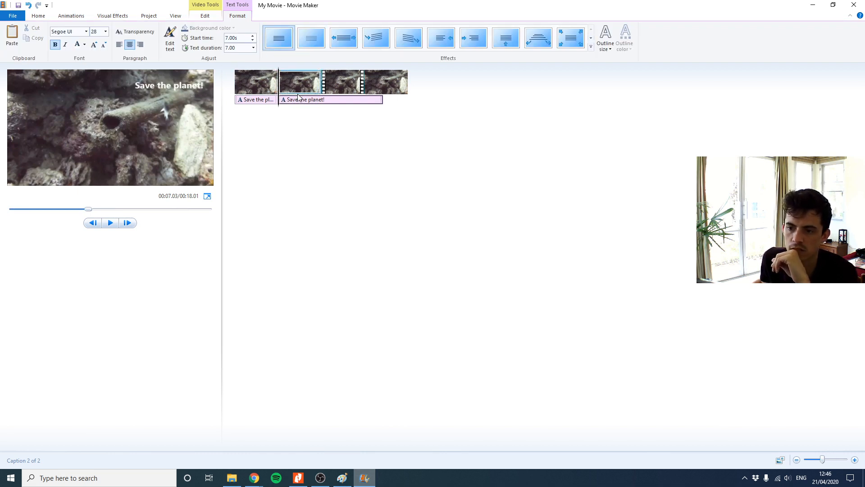
Set the second caption's text duration to 3 seconds and check the first caption's timing
click(239, 38)
click(240, 48)
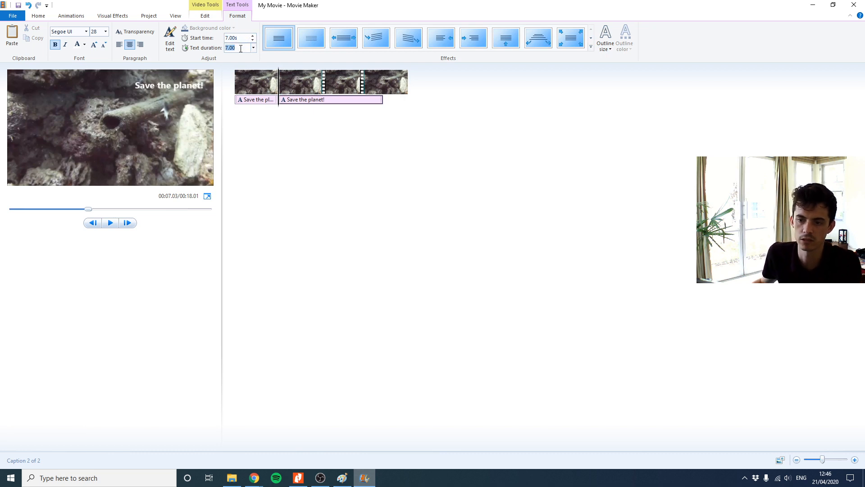
text(3)
key(Return)
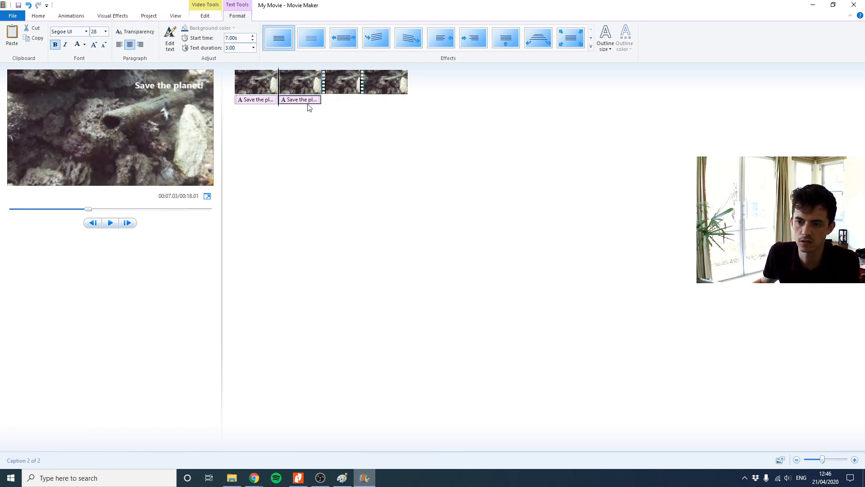
click(269, 102)
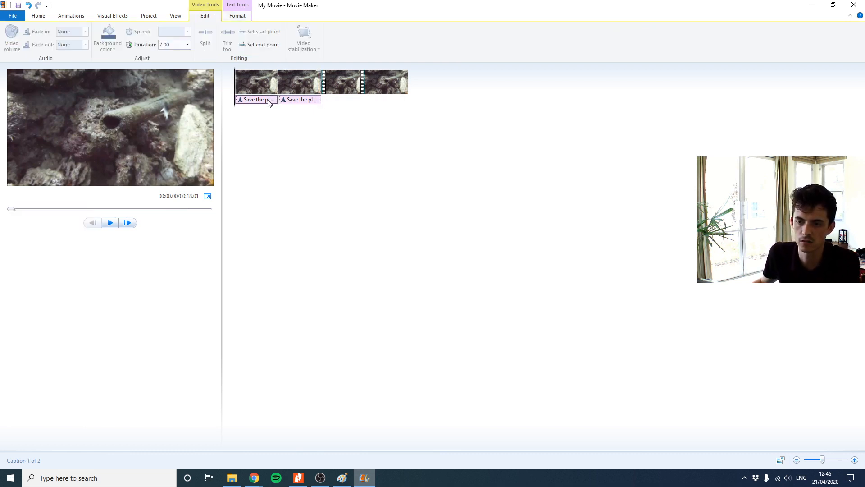
click(230, 17)
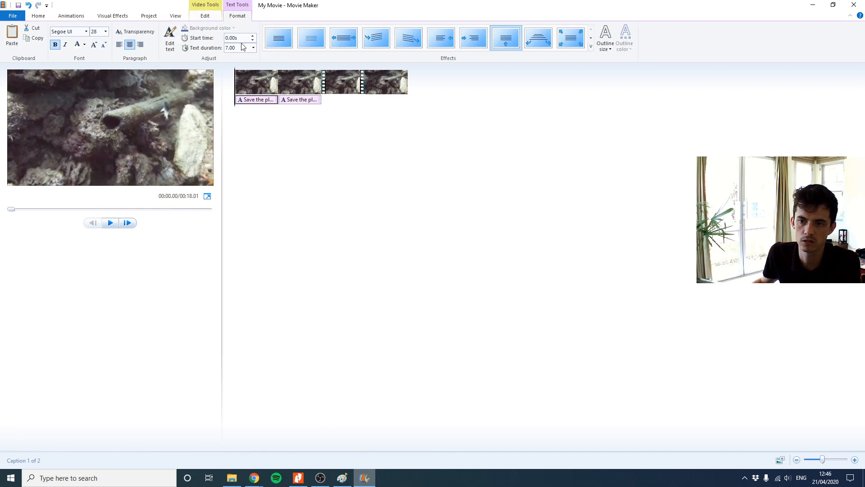
click(215, 18)
Add the line "... from humans" below "Save the planet!" in the second caption
click(296, 100)
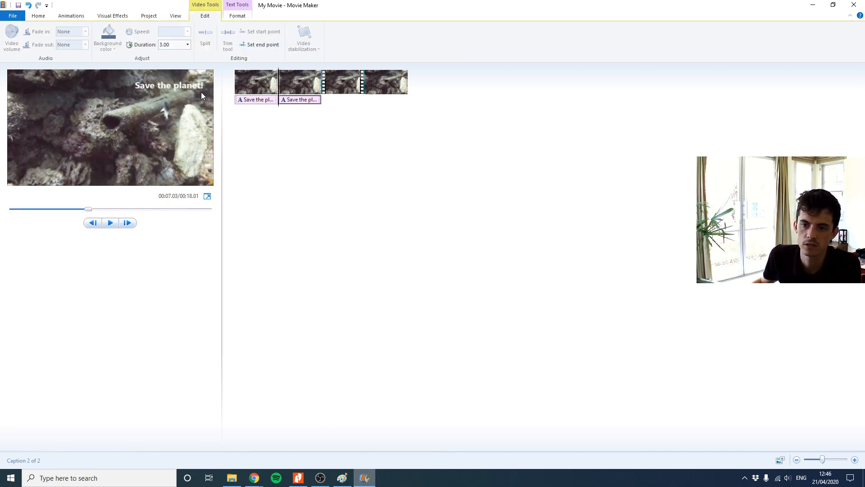
click(190, 86)
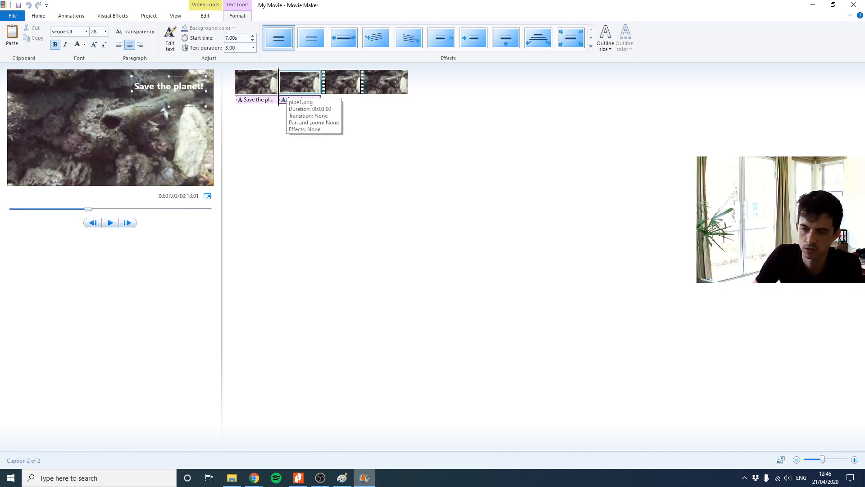
text(... from h)
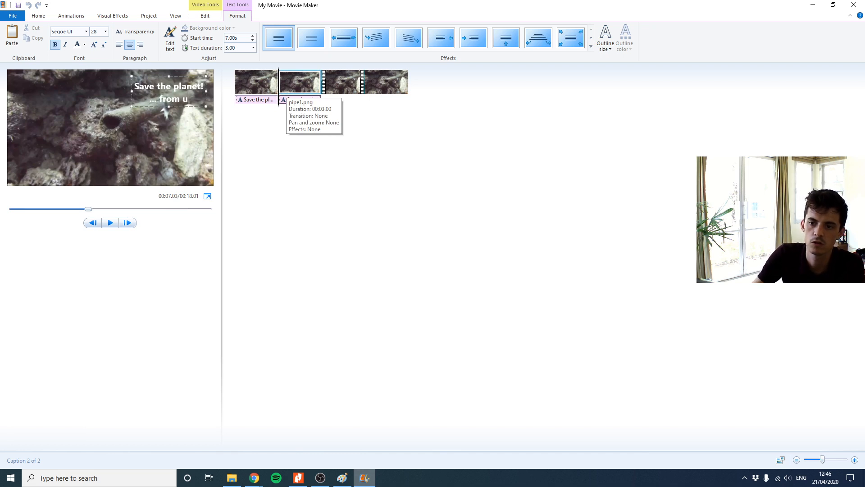
text(umans)
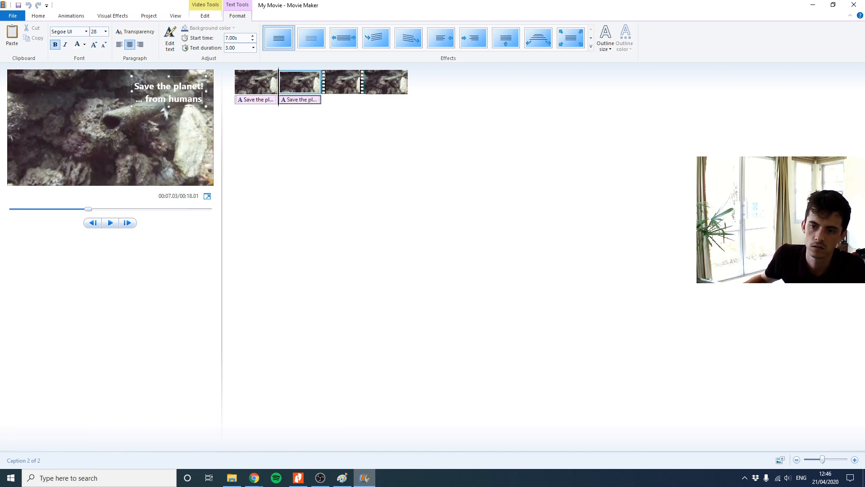
Check the 7-second wording in the exam paper and change "humans" to "mankind" in the second caption
click(305, 479)
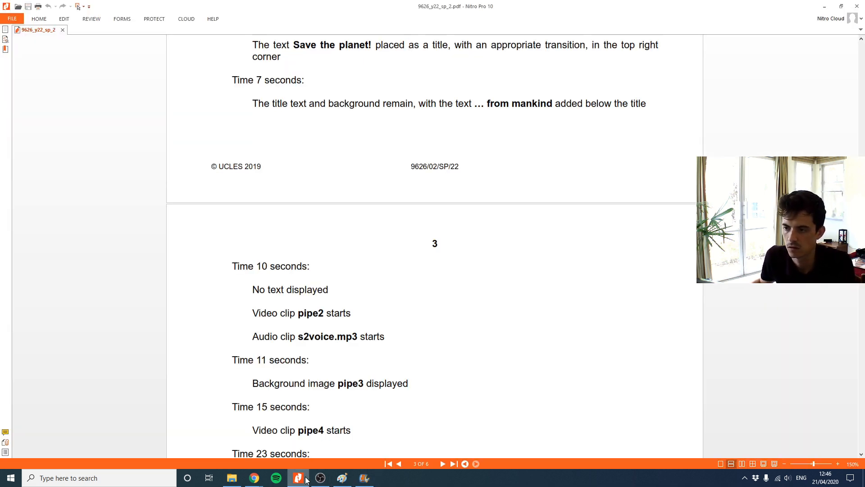
click(305, 478)
drag(169, 100, 204, 103)
text(mankin)
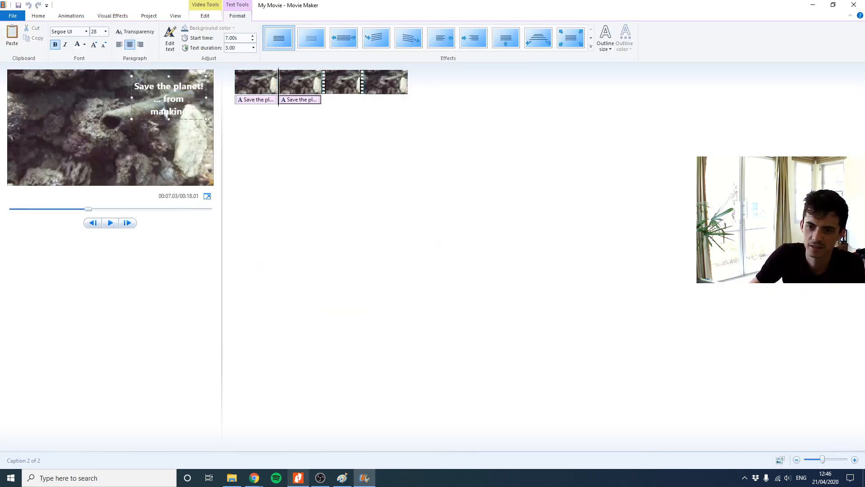
text(d)
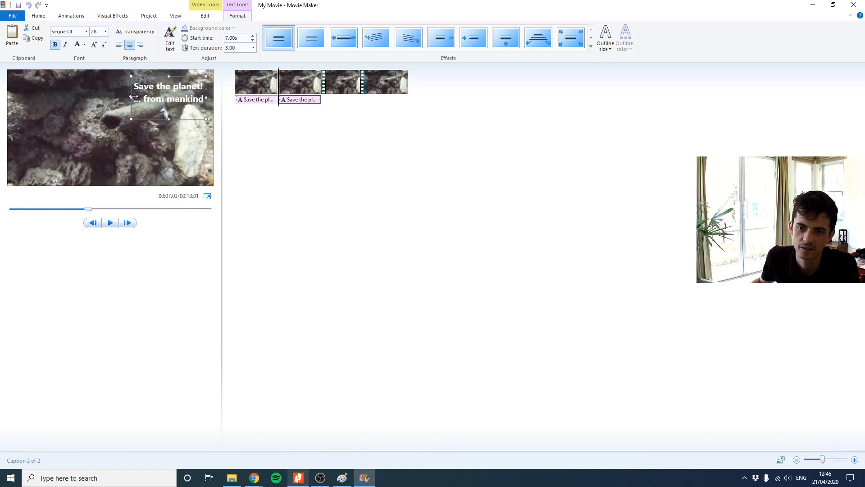
click(295, 185)
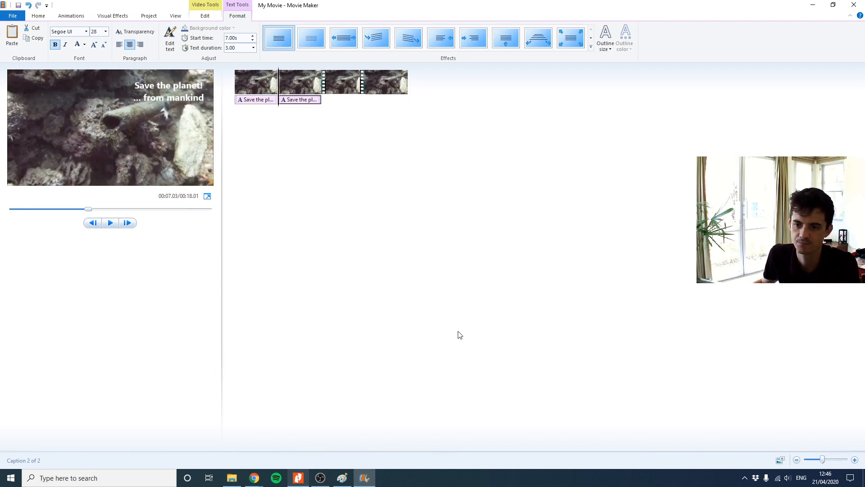
Read the exam paper's storyboard instructions from 10 seconds onwards
click(298, 478)
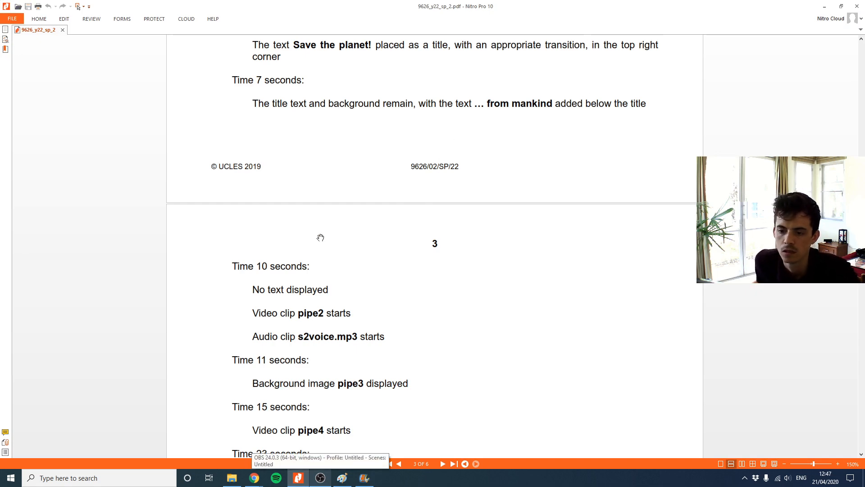
scroll(322, 237, down, 3)
scroll(300, 182, down, 1)
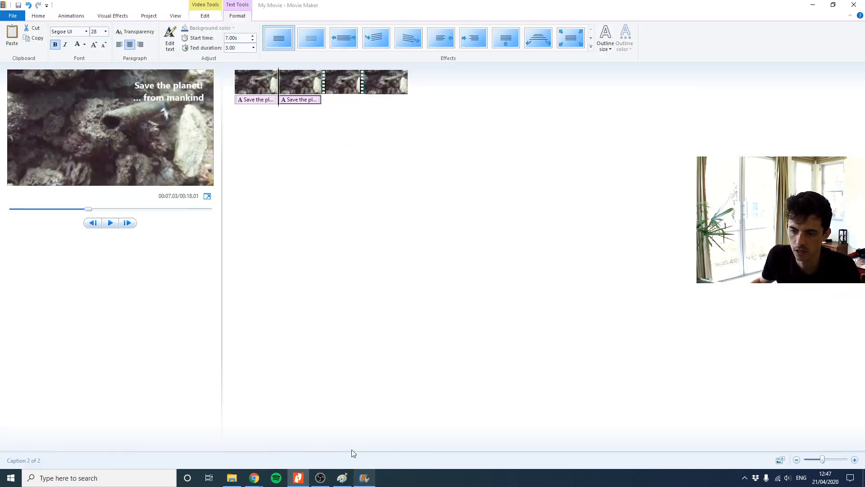
Return to Movie Maker and add the s2voice audio from the "2022 02 src file - Copy" folder
click(364, 477)
click(325, 90)
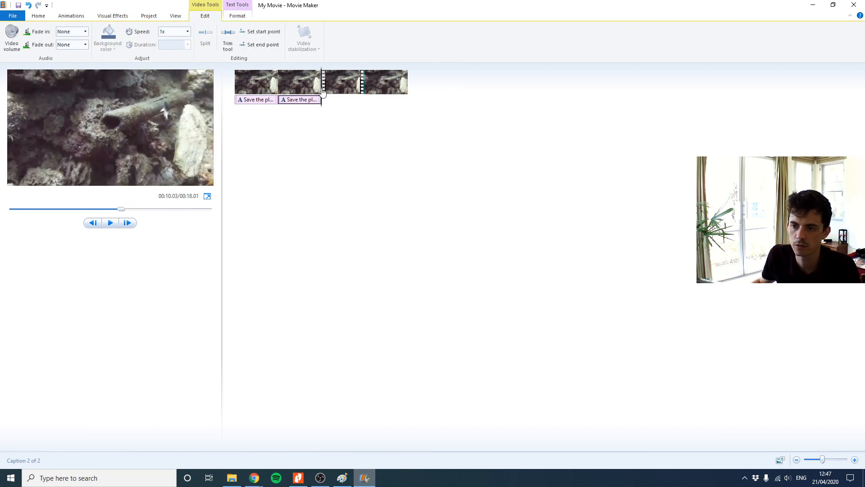
click(338, 83)
click(36, 16)
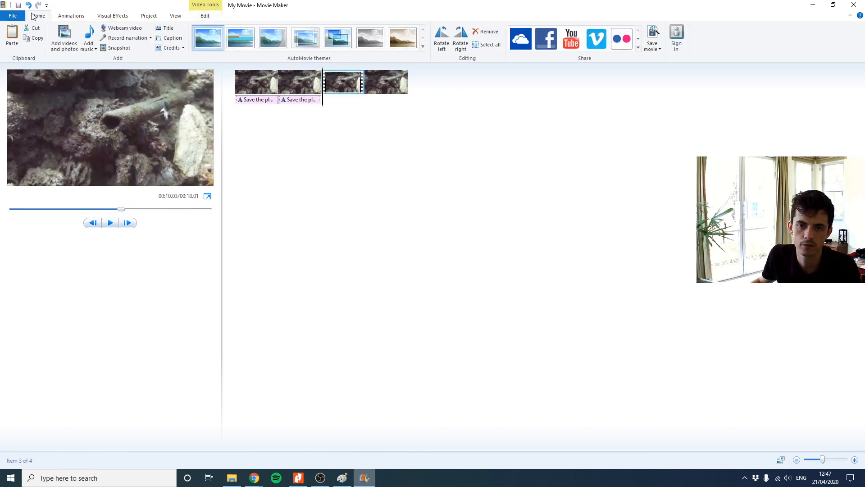
click(91, 45)
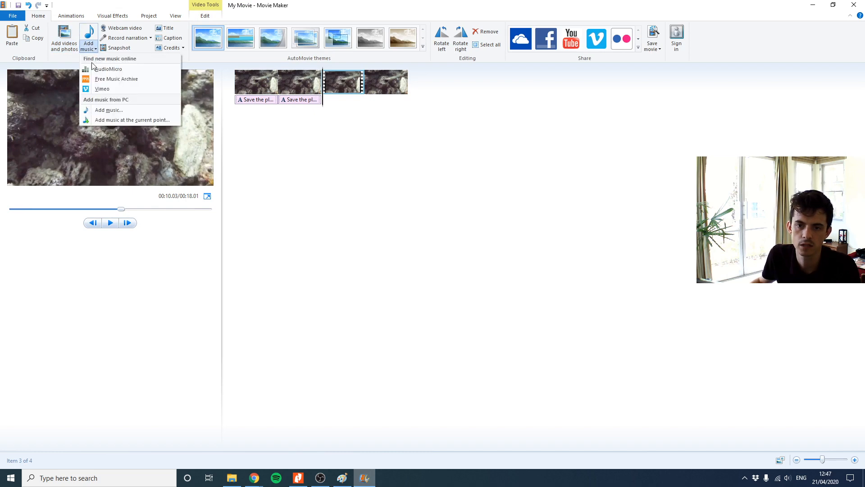
click(95, 110)
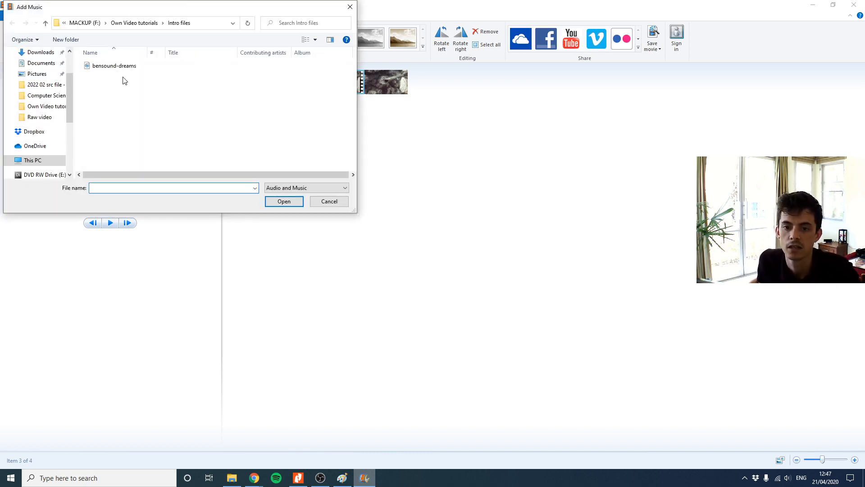
click(50, 86)
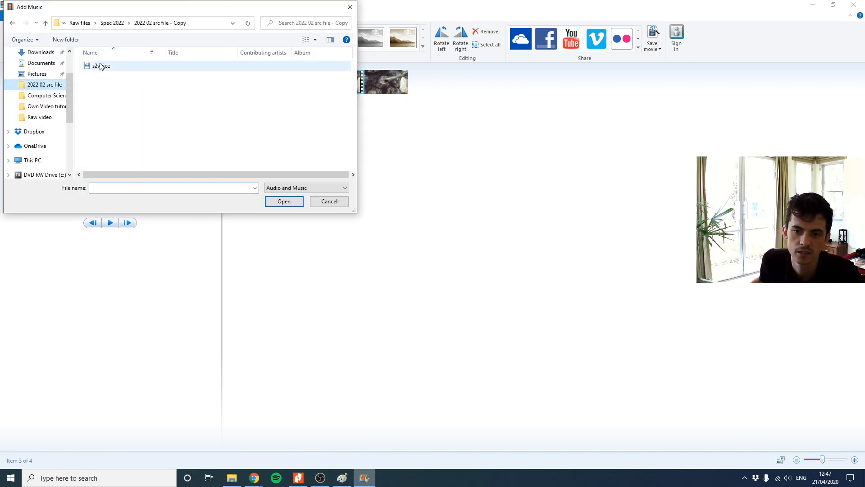
double_click(96, 66)
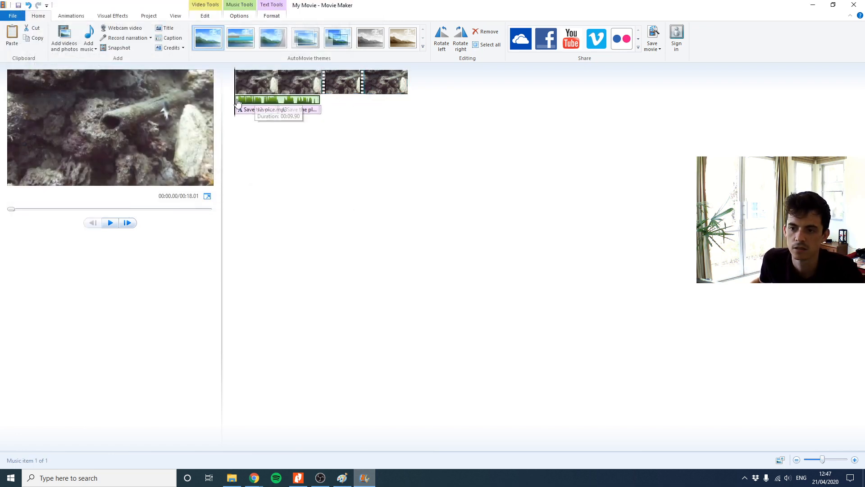
Move the s2voice audio along the timeline to start with the pipe2 clip at about 10 seconds
click(321, 107)
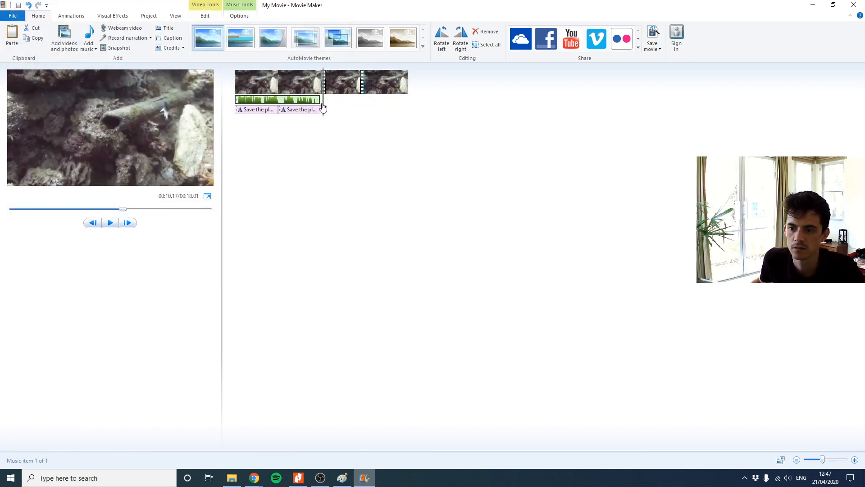
click(360, 135)
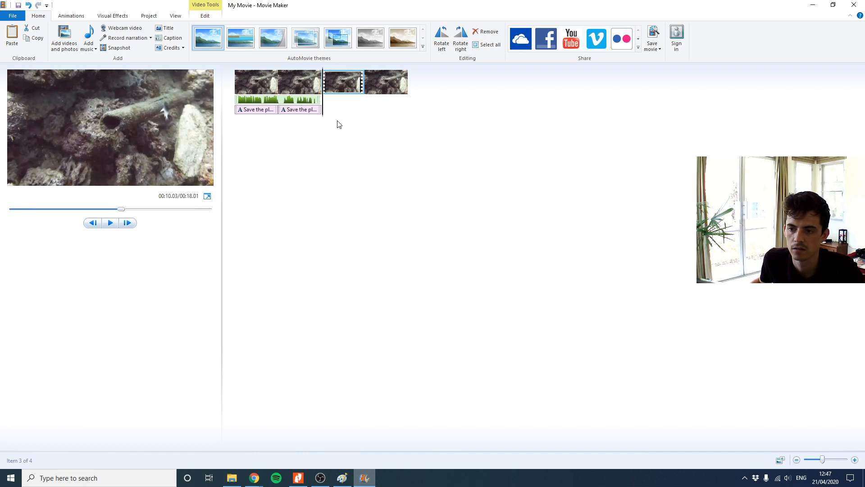
click(298, 99)
drag(268, 100, 322, 104)
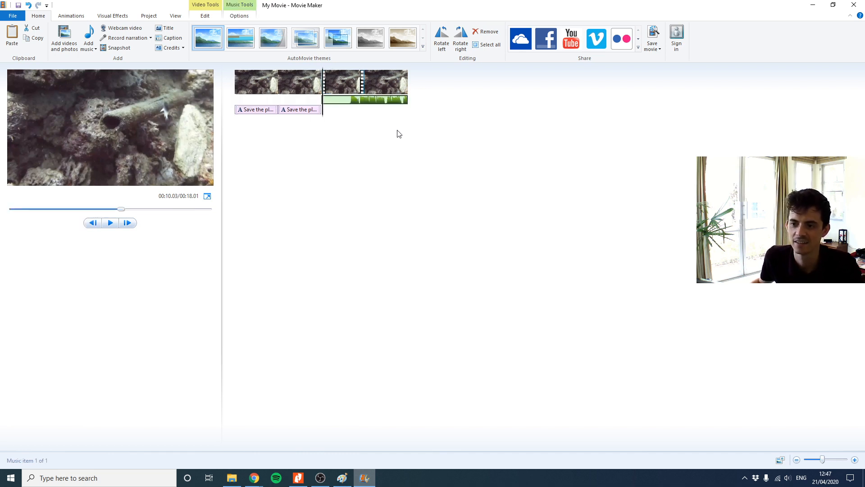
Review the exam paper's supplied files, task instructions and storyboard timings for pipe2, pipe3 and pipe4
click(298, 478)
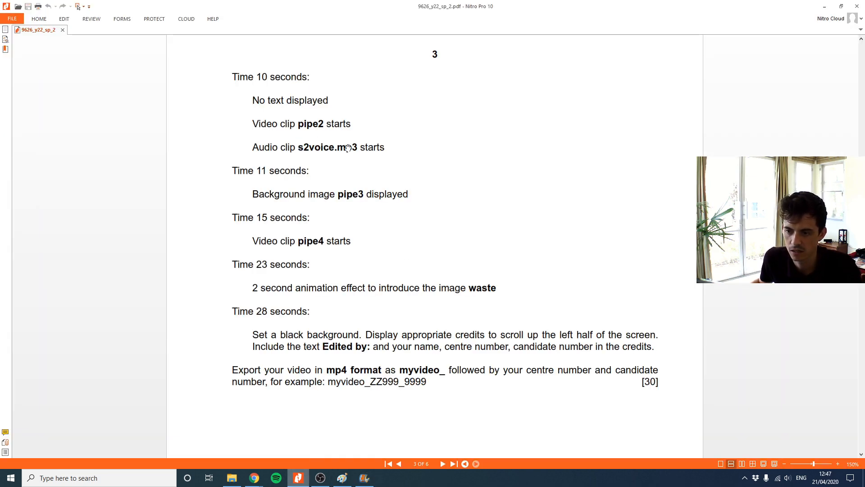
scroll(312, 164, up, 10)
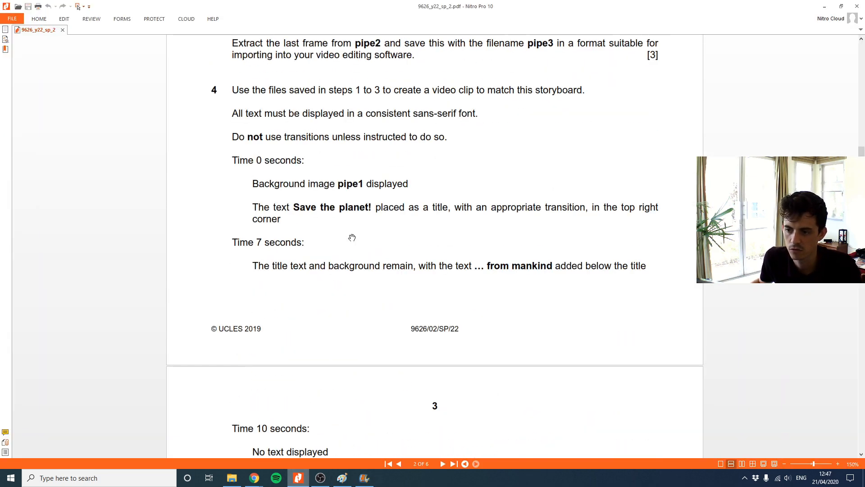
scroll(354, 244, up, 12)
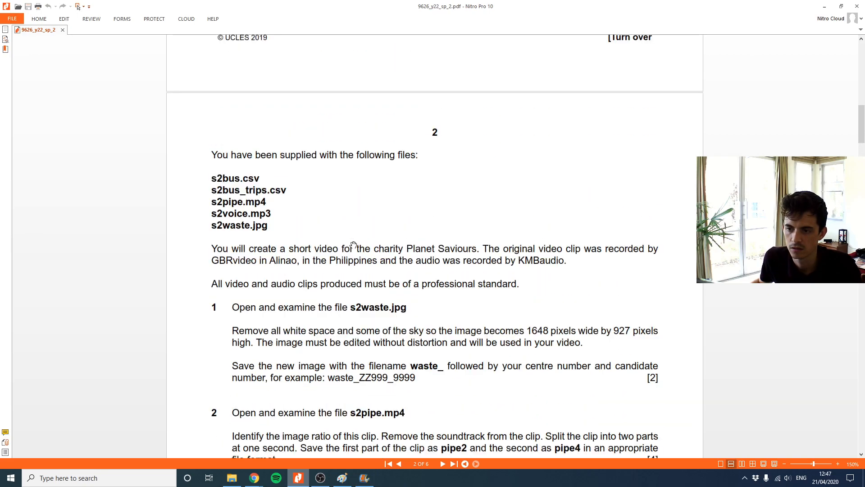
scroll(353, 245, down, 13)
scroll(353, 244, down, 13)
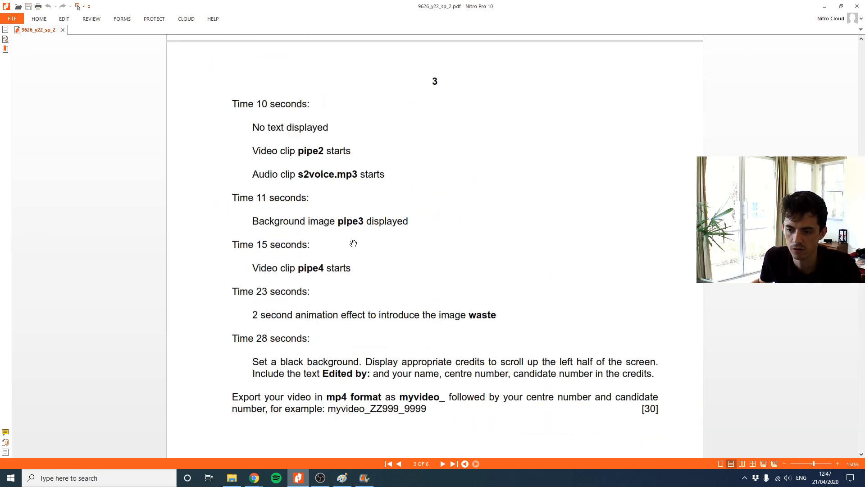
scroll(318, 168, up, 1)
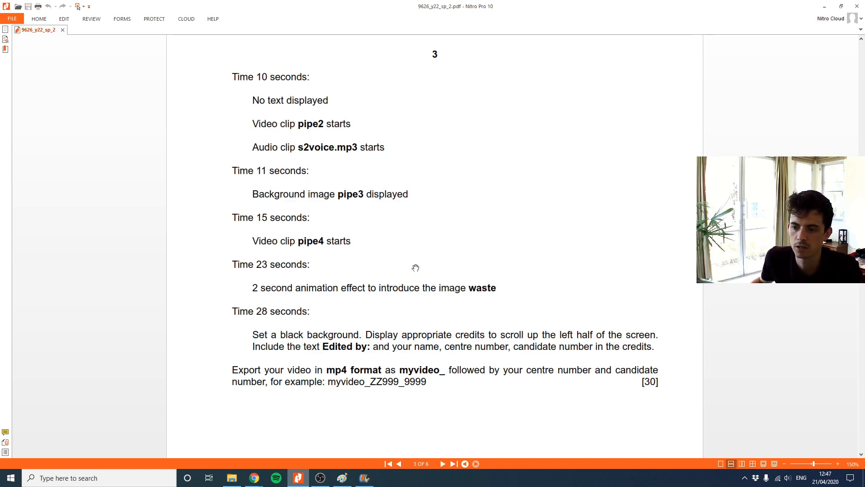
Return to Movie Maker and play the join between the pipe2 clip and the pipe3 image at about 11 seconds
click(364, 478)
click(377, 85)
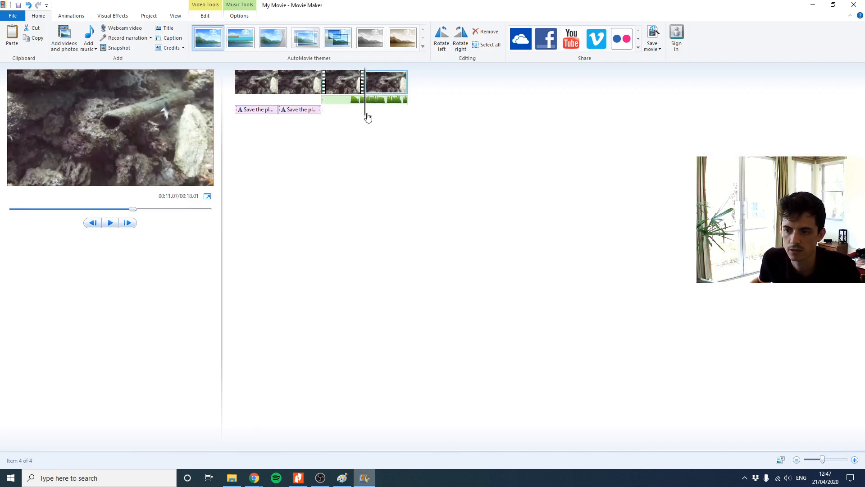
drag(366, 117, 350, 117)
click(110, 225)
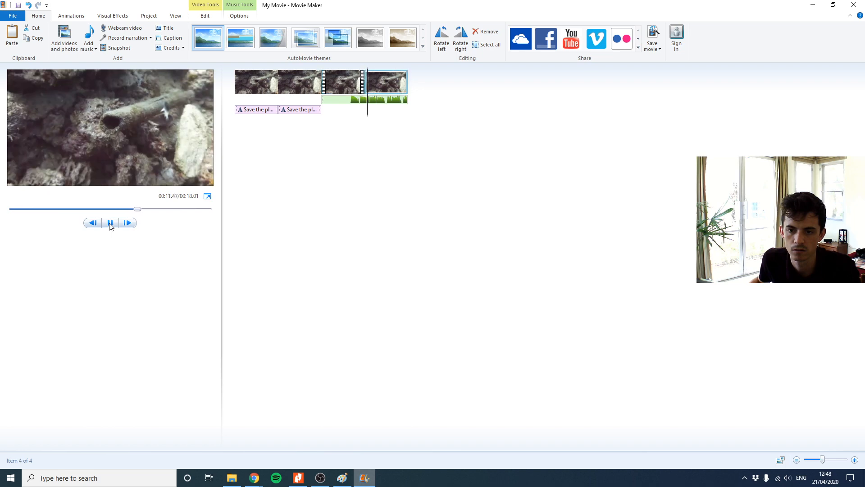
click(110, 225)
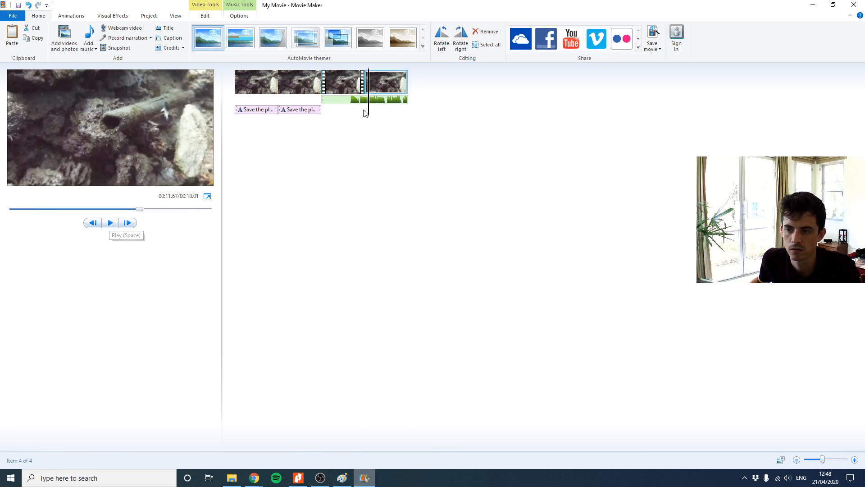
Save a PNG snapshot of pipe2's last frame over the existing pipe3 file and delete the extra image inserted in the timeline
drag(369, 107, 366, 109)
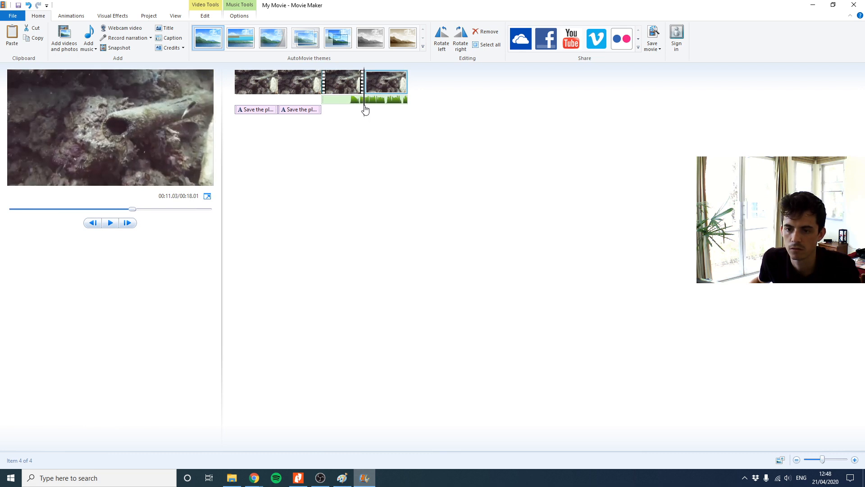
click(119, 48)
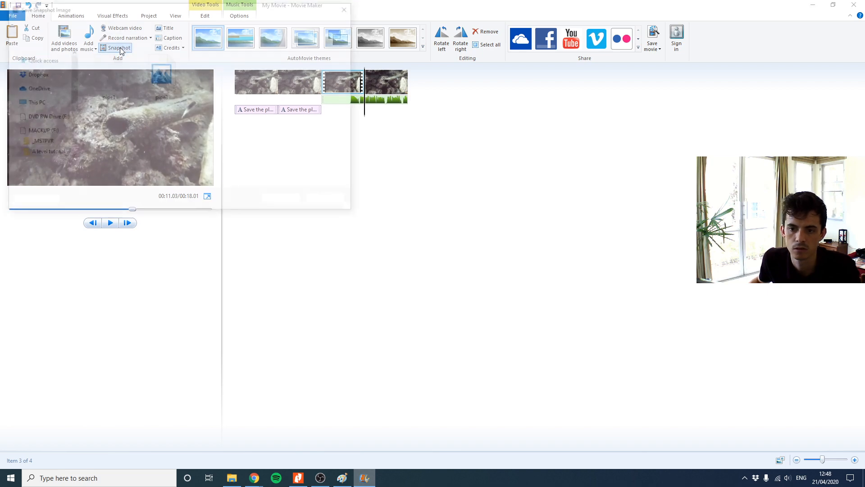
click(161, 82)
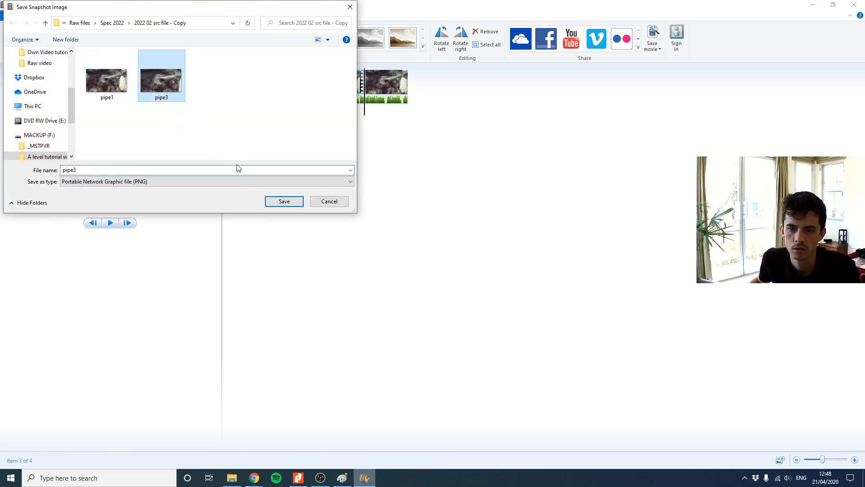
click(283, 202)
click(455, 240)
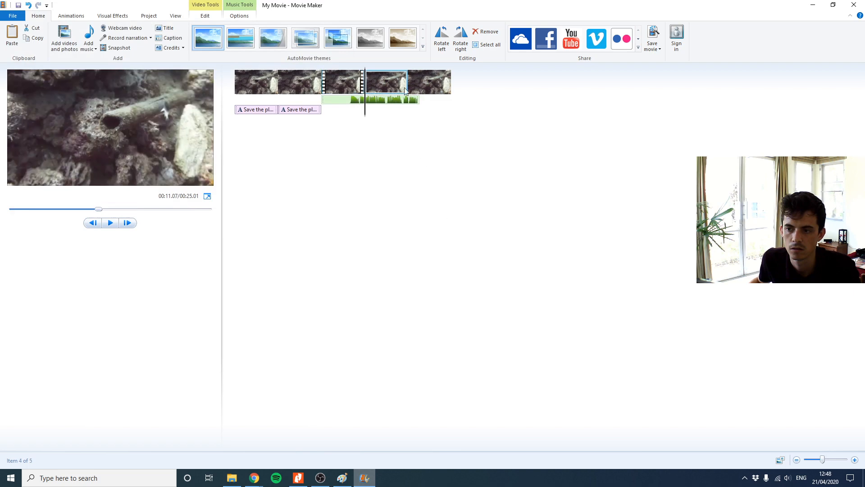
key(Delete)
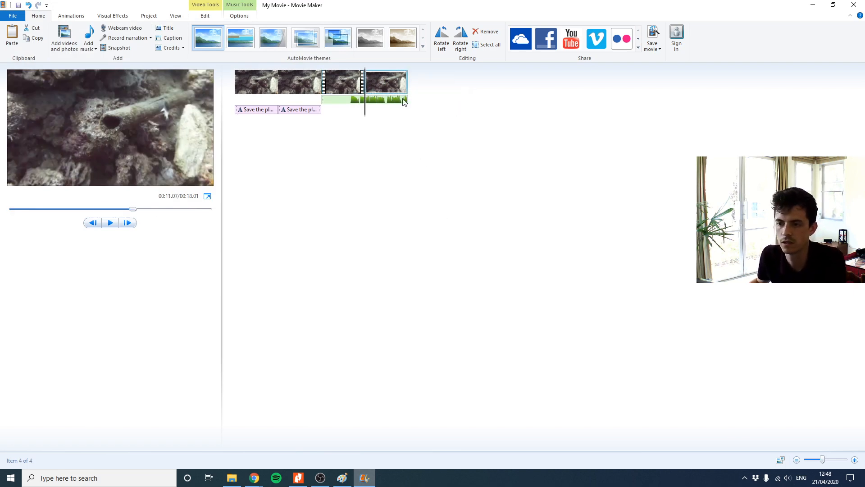
Preview the movie full screen from the end of the pipe2 clip at 11 seconds and pause it
mouse_move(367, 106)
mouse_down()
mouse_move(351, 107)
mouse_move(371, 110)
mouse_move(356, 105)
mouse_move(373, 101)
mouse_move(362, 101)
mouse_up()
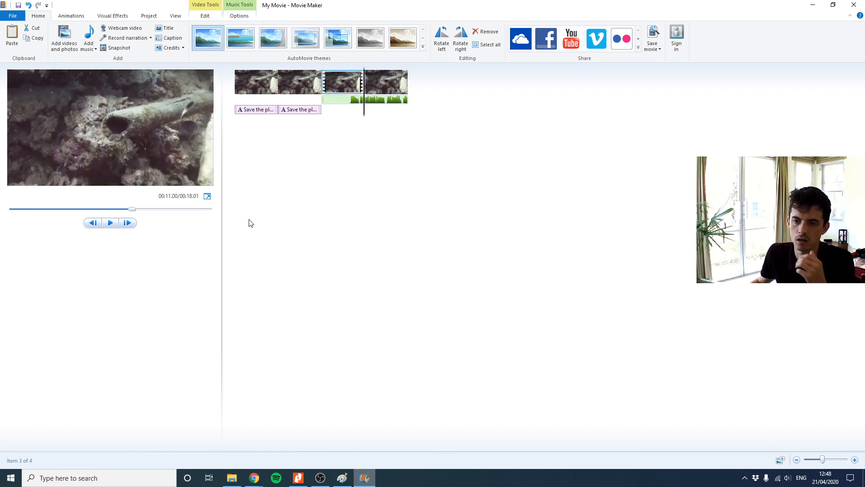
click(207, 196)
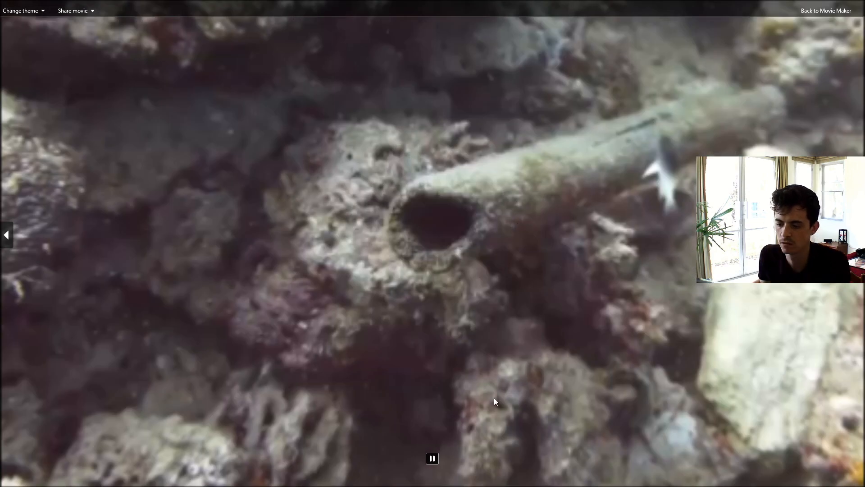
click(433, 459)
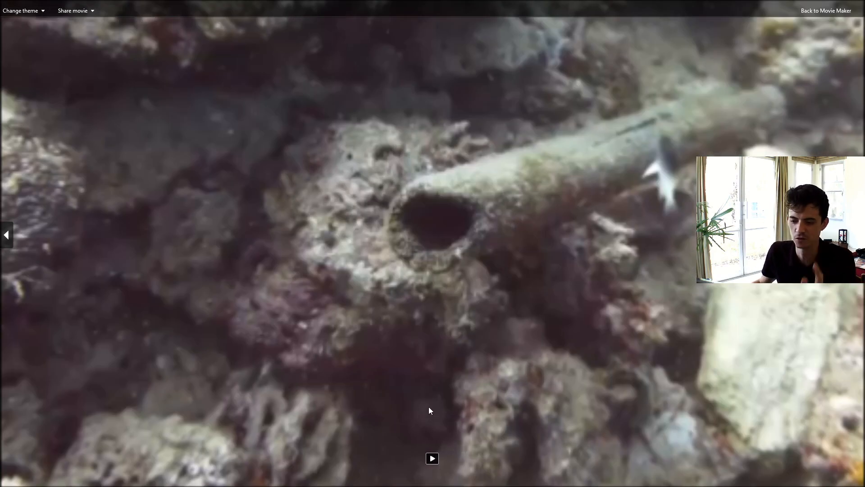
Leave the full-screen preview, open pipe2_MrA from the source folder in VLC media player and pause it on its last frame
key(Escape)
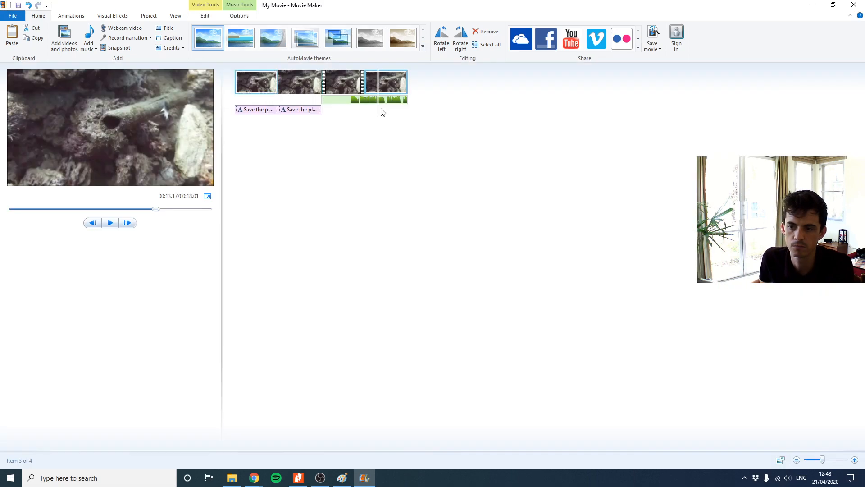
drag(382, 112, 366, 111)
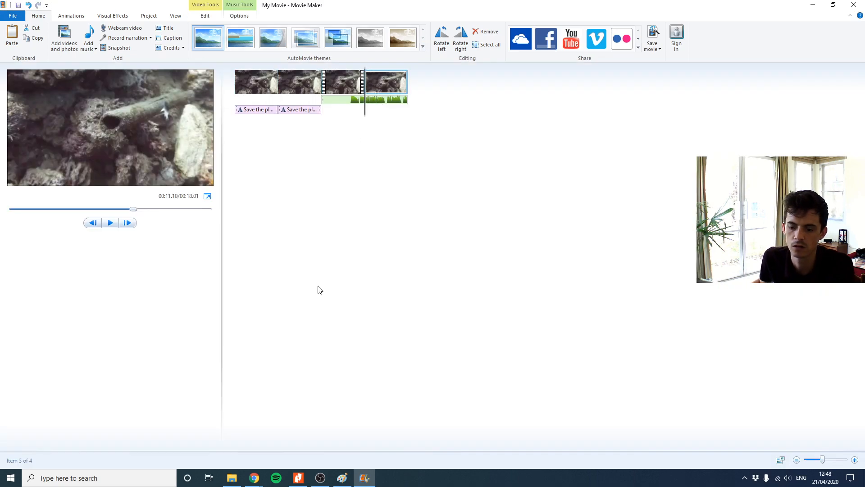
click(231, 478)
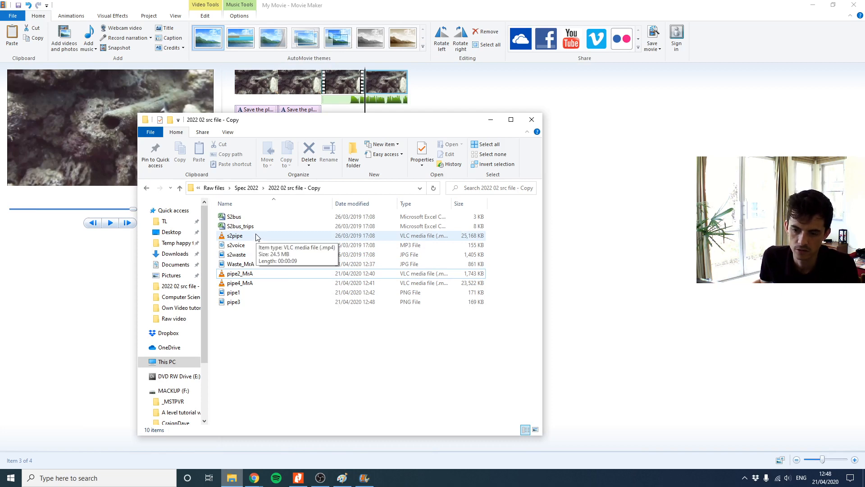
double_click(251, 274)
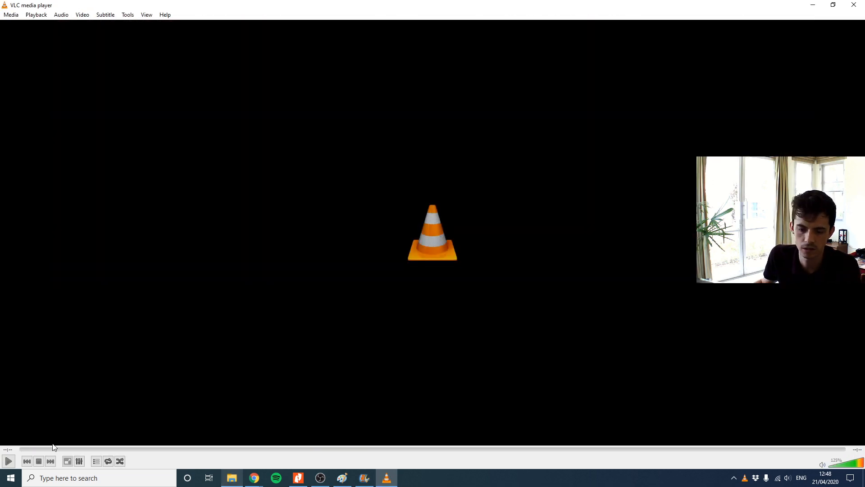
click(9, 461)
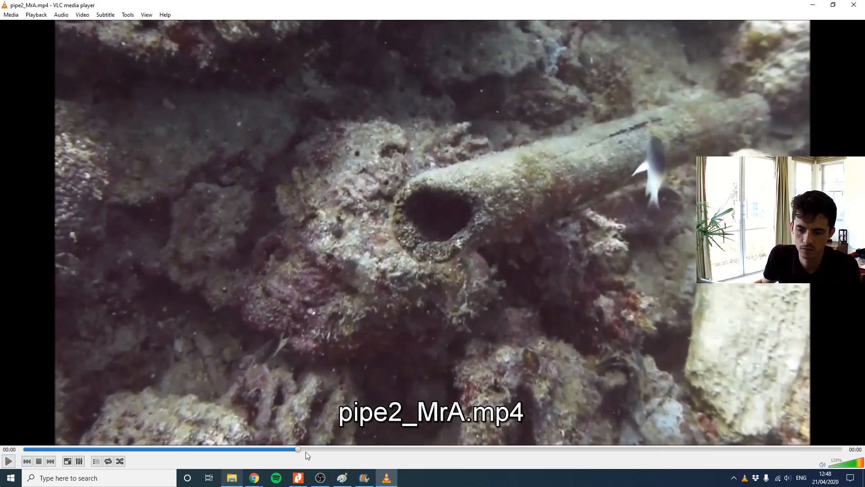
drag(311, 450, 836, 446)
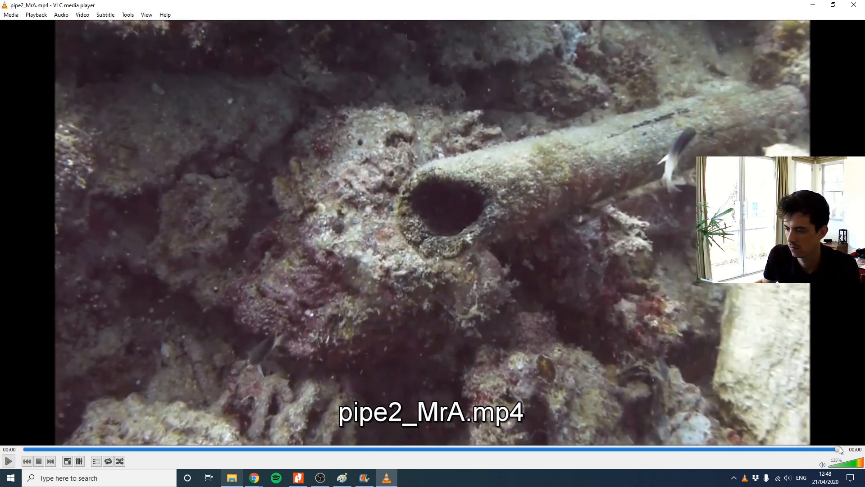
double_click(729, 335)
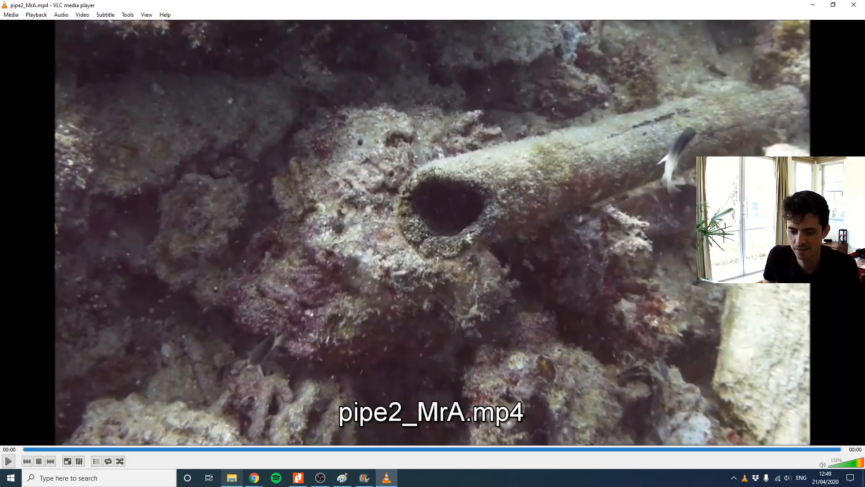
Take a VLC snapshot of the last frame of pipe2_MrA
right_click(404, 295)
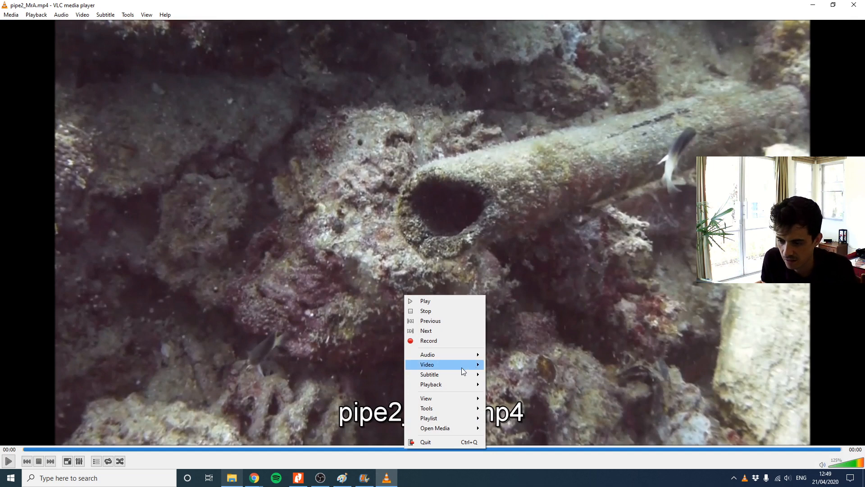
mouse_move(466, 366)
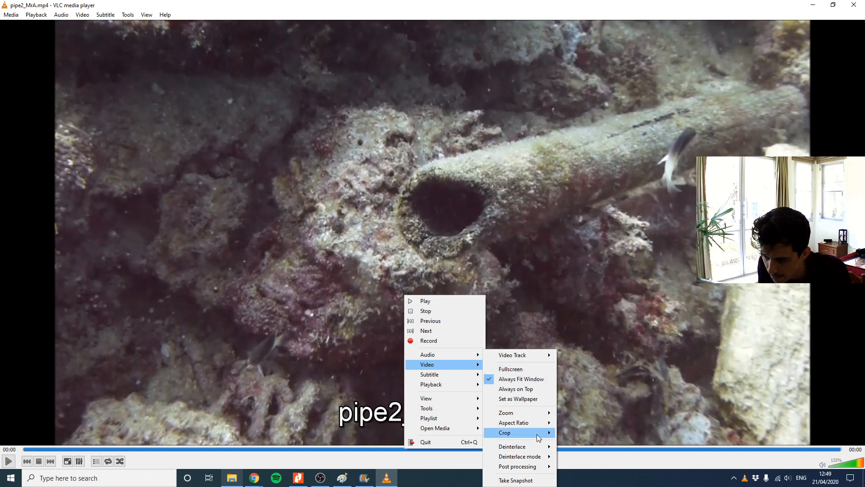
mouse_move(539, 437)
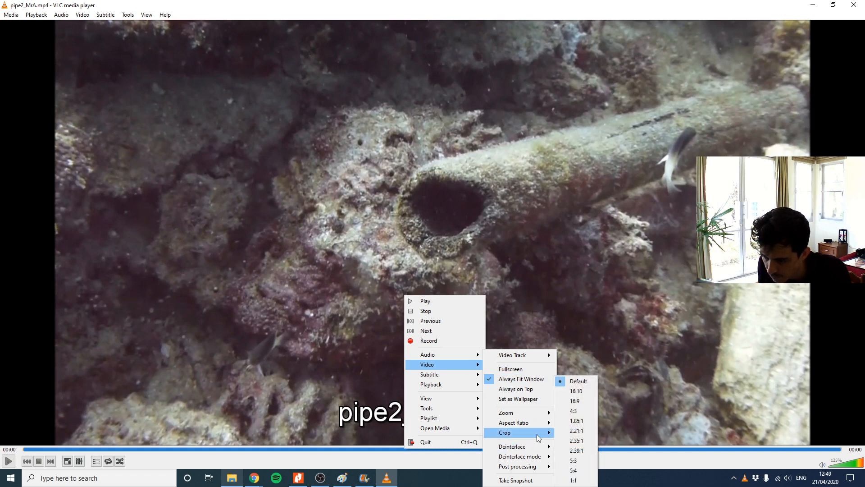
click(536, 481)
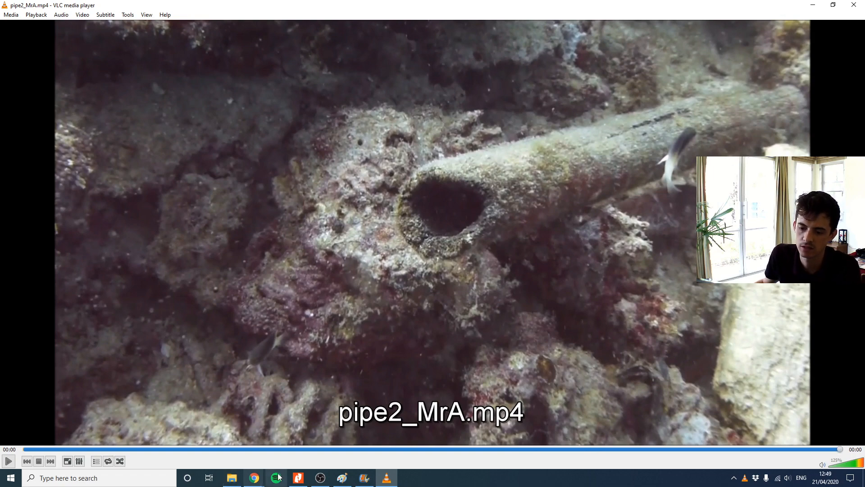
Switch to Paint and start a new blank picture
click(342, 478)
key(ctrl+n)
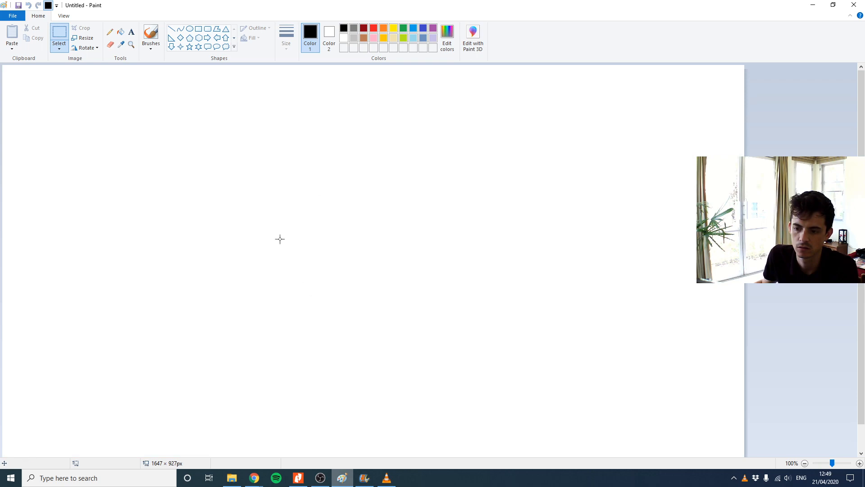
click(387, 478)
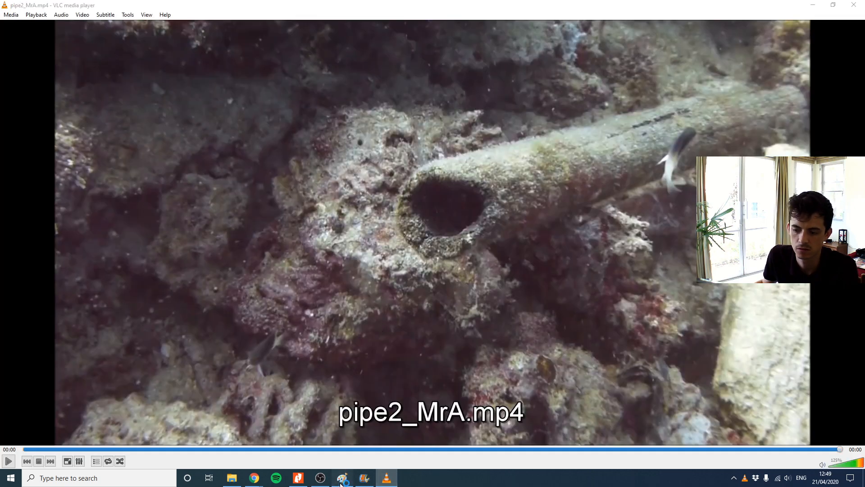
click(342, 478)
scroll(301, 292, down, 2)
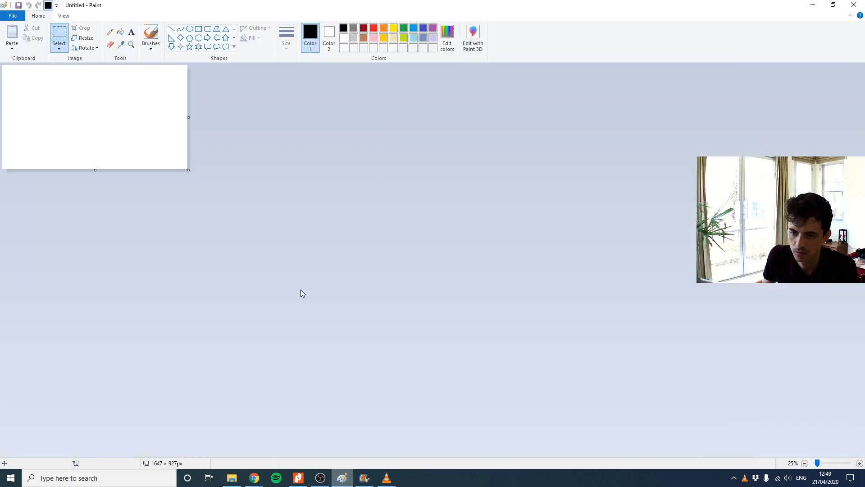
Check the source folder for the snapshot, return to VLC and snapshot pipe2_MrA's last frame again
click(388, 479)
click(227, 480)
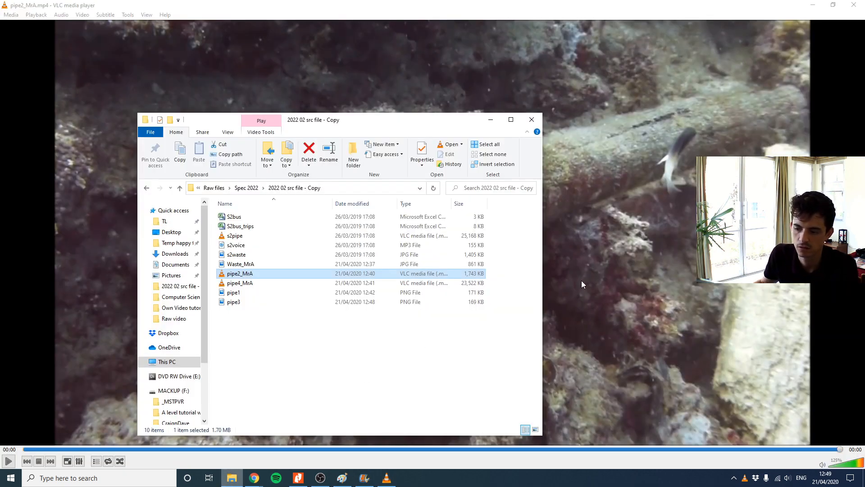
right_click(583, 253)
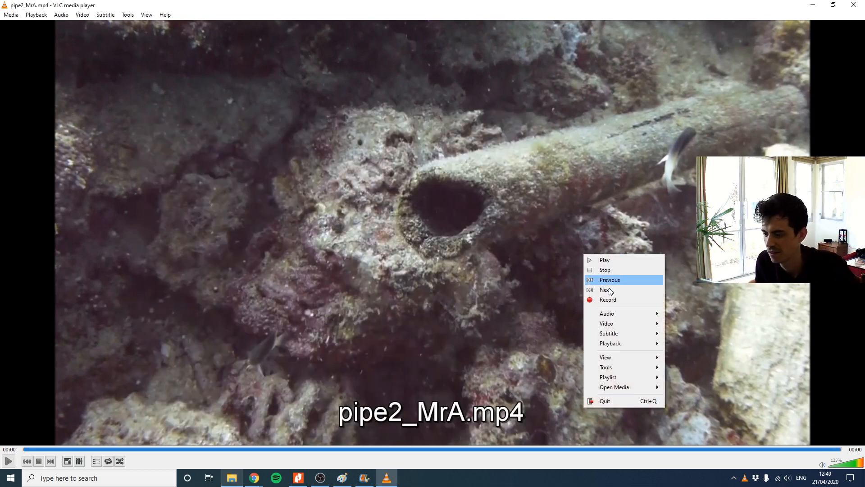
mouse_move(642, 320)
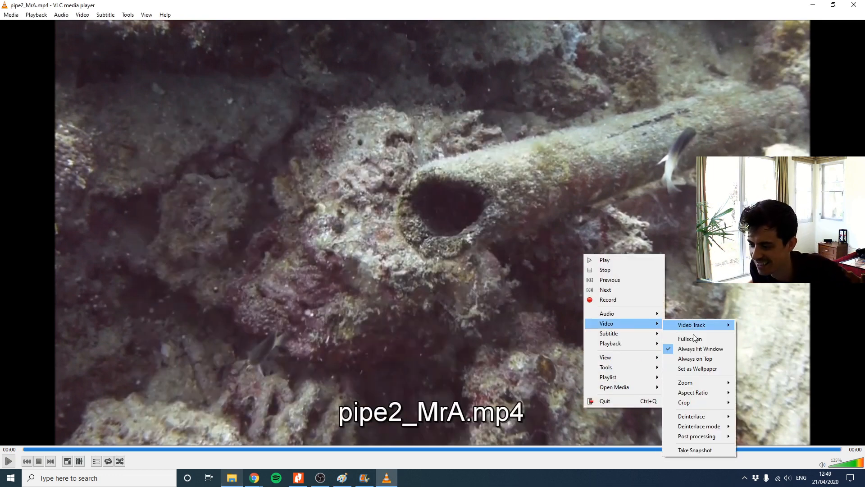
click(707, 451)
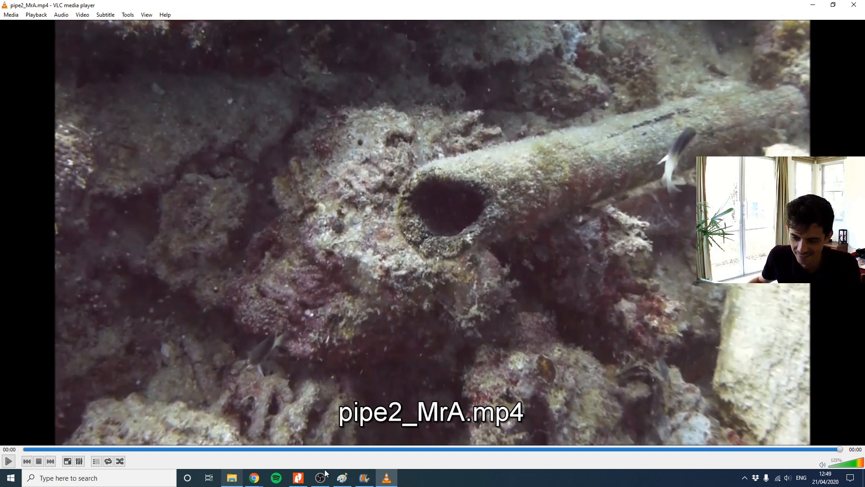
Bring VLC back to pipe2_MrA's last frame, capture the screen and paste the capture into the blank Paint picture
click(387, 478)
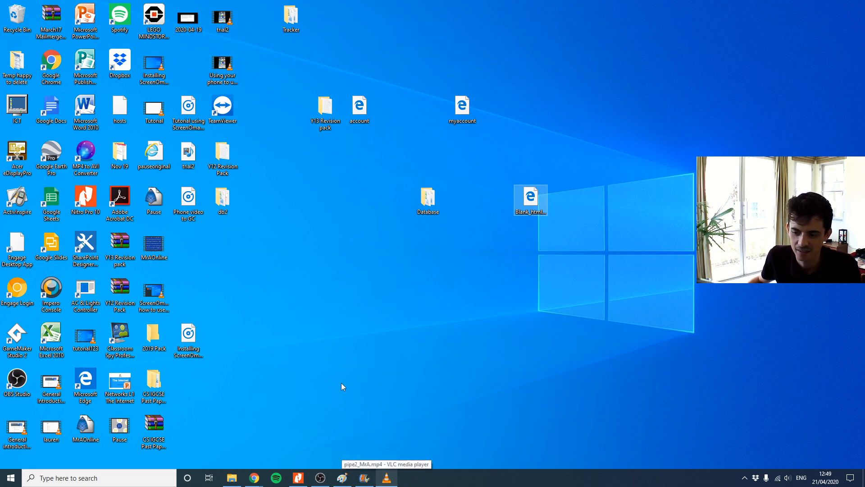
click(387, 478)
mouse_move(362, 483)
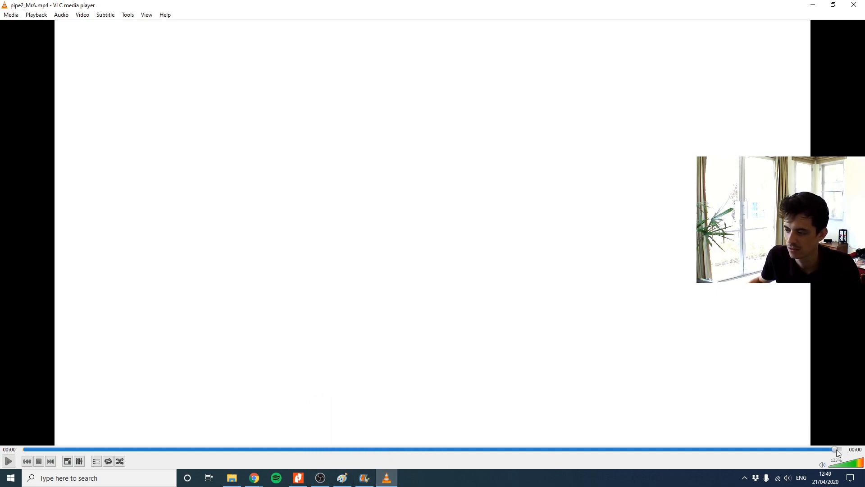
drag(750, 454, 802, 451)
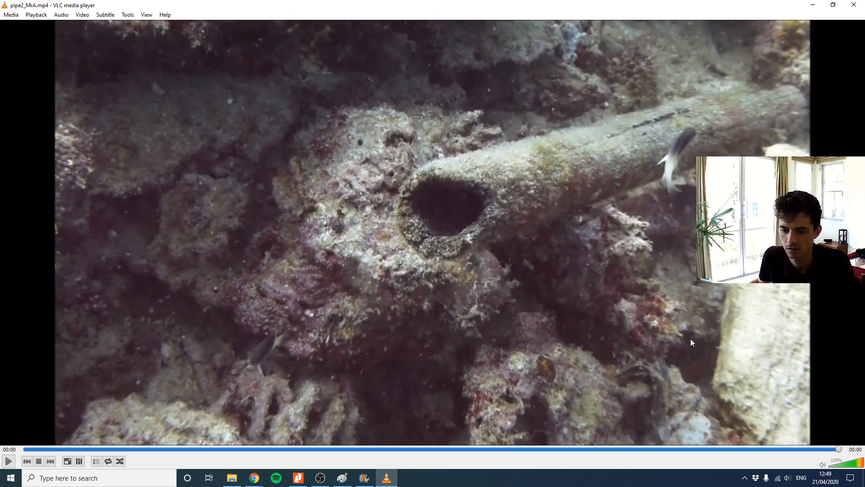
click(342, 478)
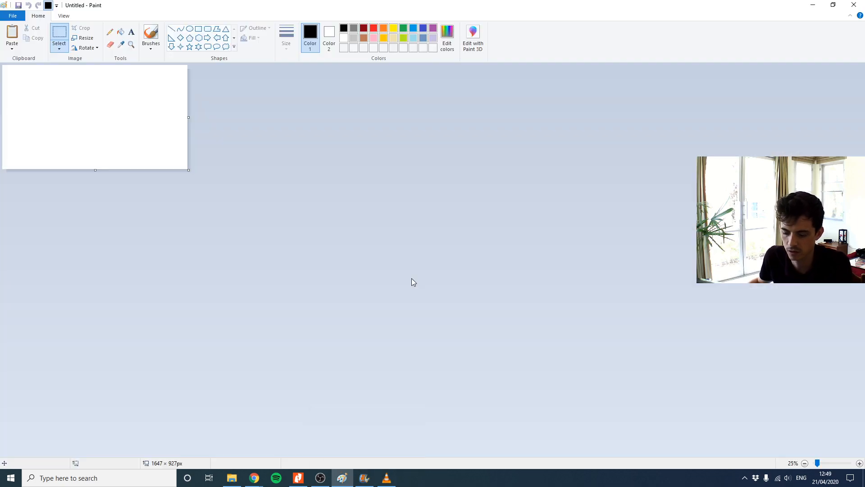
key(ctrl+v)
scroll(154, 139, up, 2)
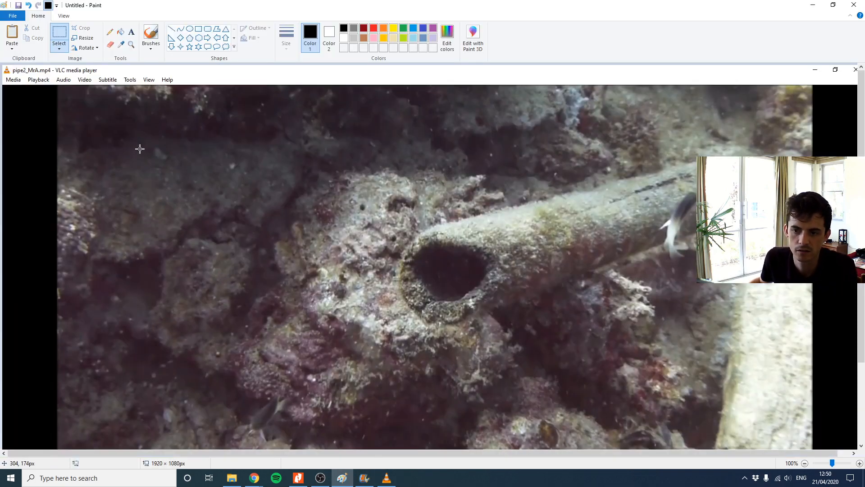
scroll(140, 147, down, 1)
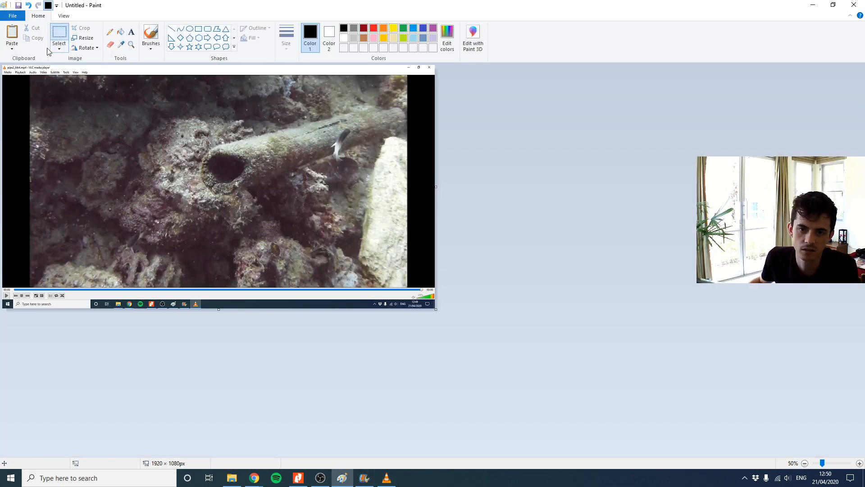
Cut the video frame out of the screen capture and paste it into a new picture, discarding the remaining capture unsaved
drag(31, 77, 512, 272)
key(ctrl+x)
key(ctrl+n)
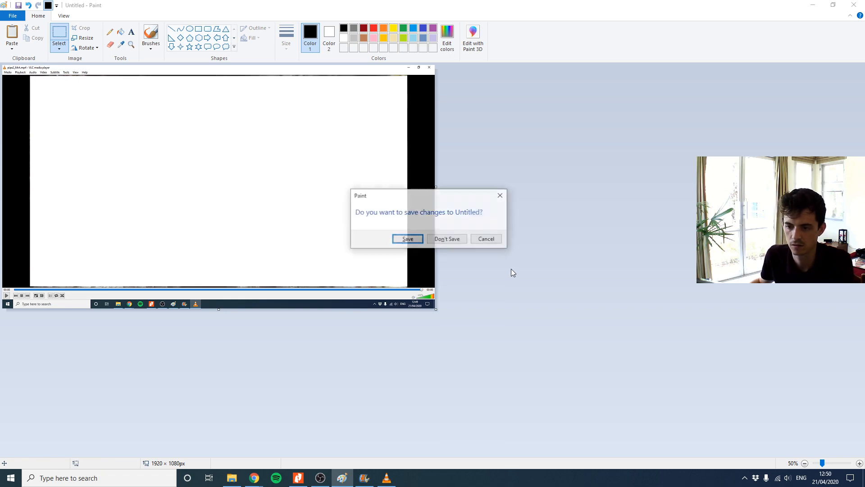
click(447, 239)
key(ctrl+v)
scroll(385, 231, down, 2)
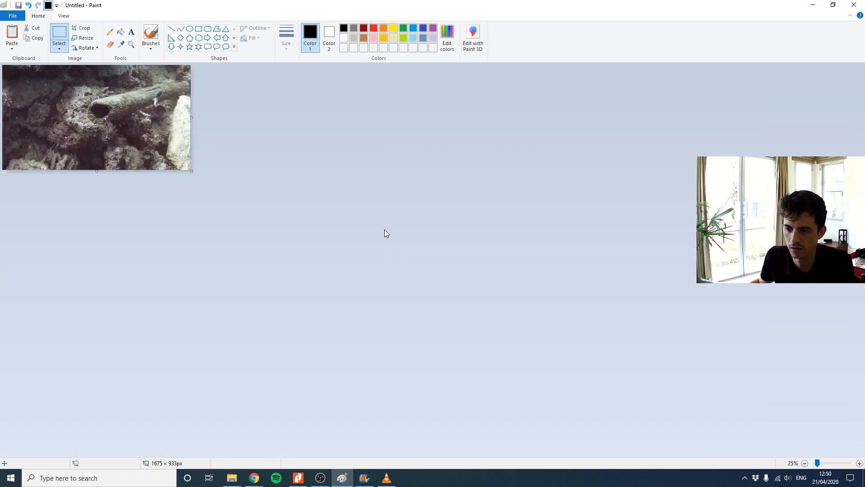
scroll(385, 231, up, 1)
Save the cropped frame as a PNG over the existing pipe3 file in the 2022 02 src file - Copy folder
click(13, 15)
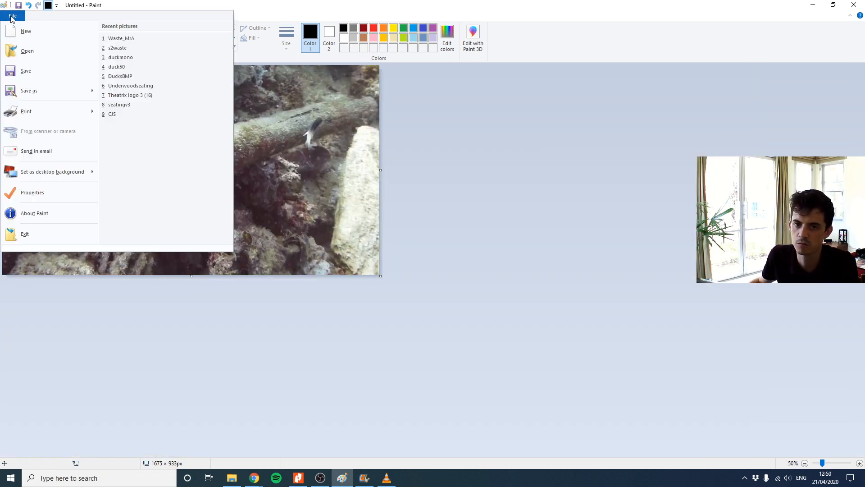
click(32, 87)
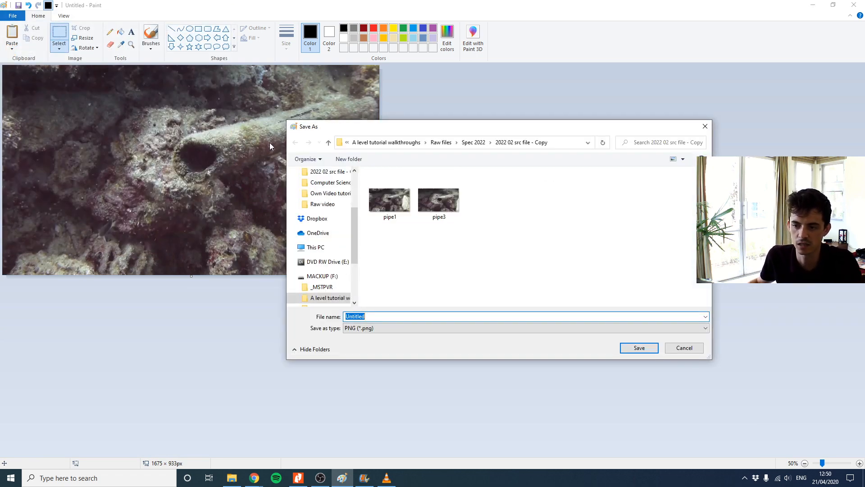
click(446, 190)
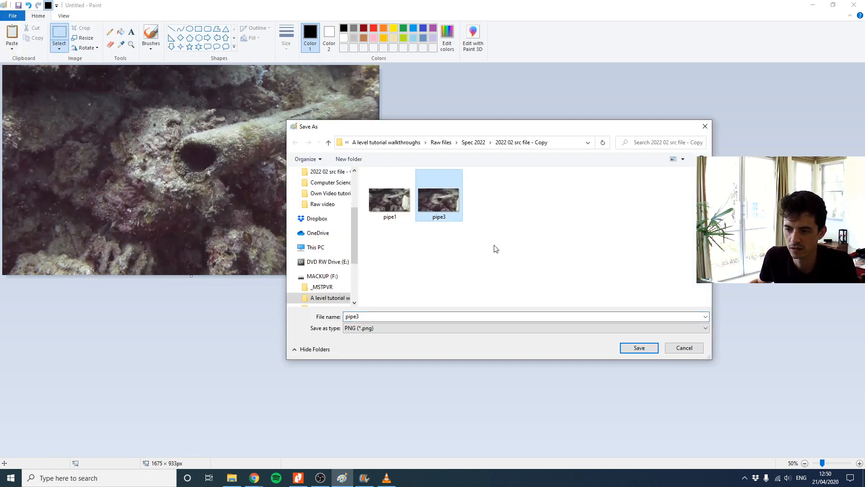
click(627, 350)
click(467, 240)
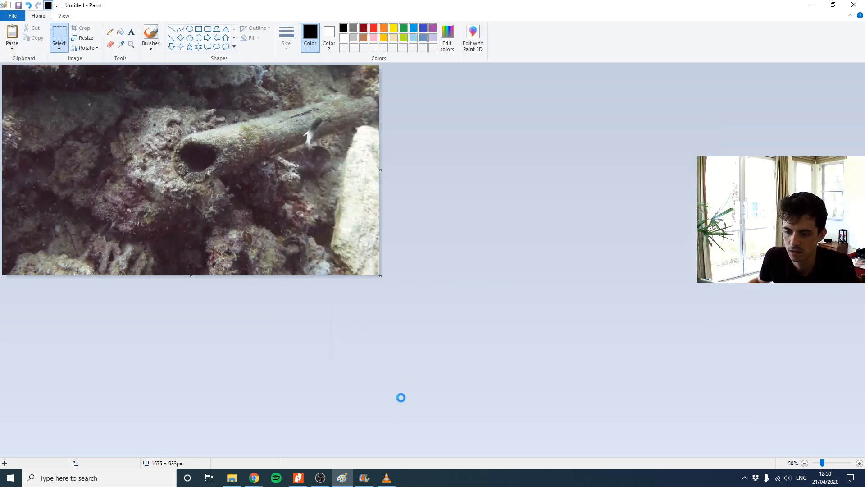
Switch back to Movie Maker and delete the old pipe3 image from the end of the timeline
click(365, 477)
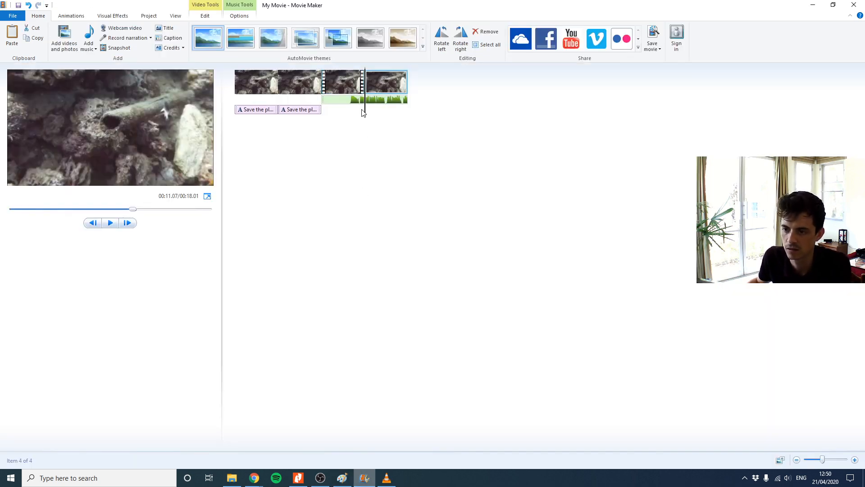
mouse_move(363, 113)
mouse_down()
mouse_move(353, 113)
mouse_move(379, 113)
mouse_up()
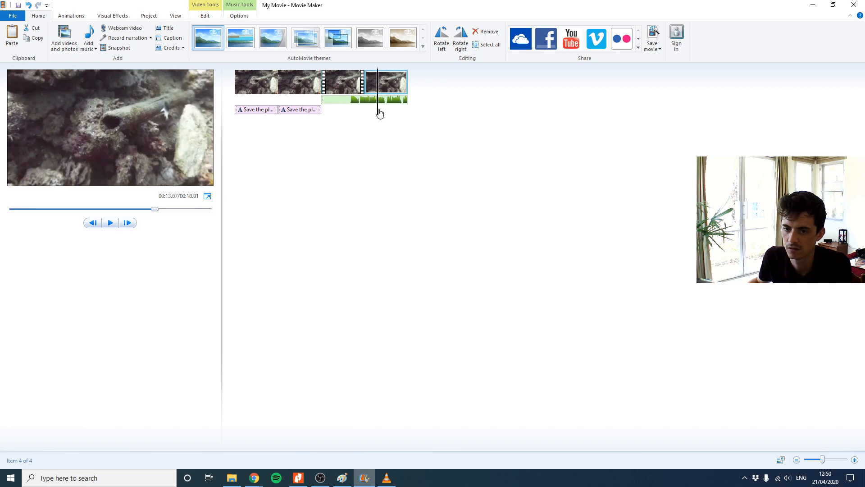
double_click(388, 81)
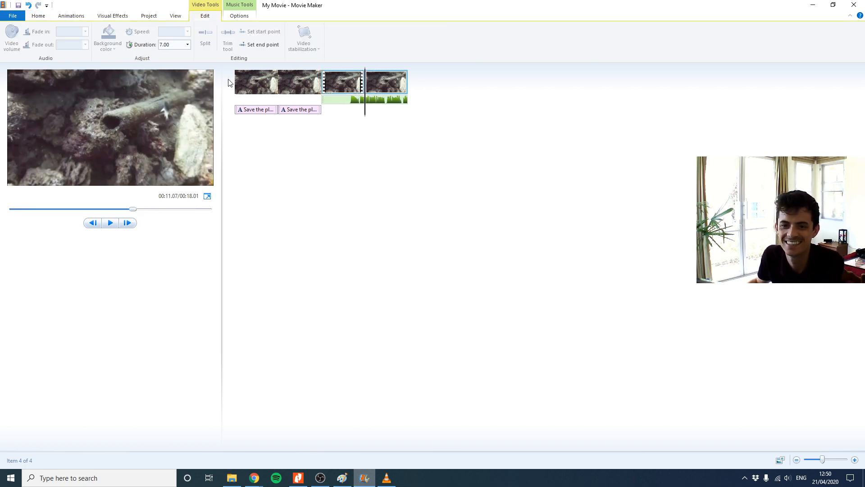
key(Delete)
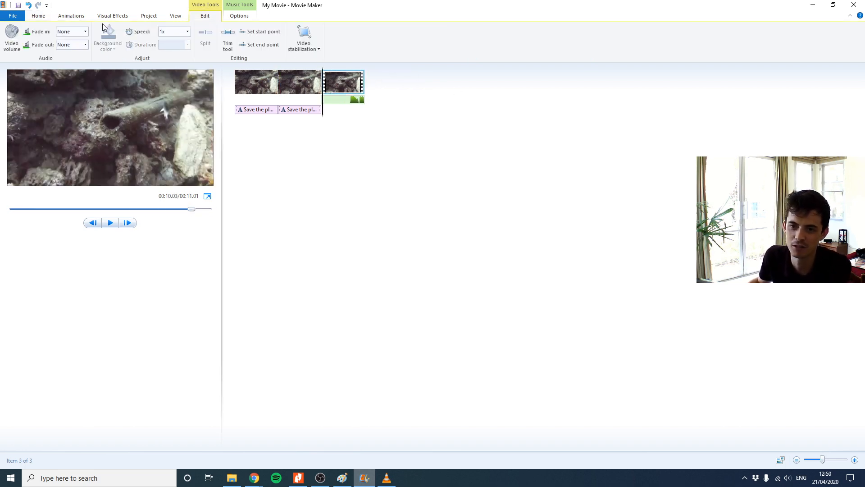
click(40, 15)
click(16, 15)
click(38, 15)
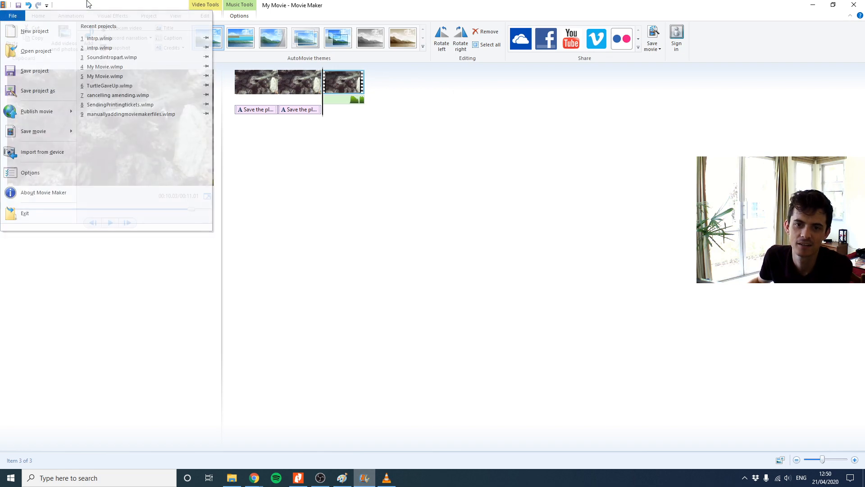
Add the new pipe3 image to the timeline and arrange it so that it follows the pipe2 clip
click(64, 37)
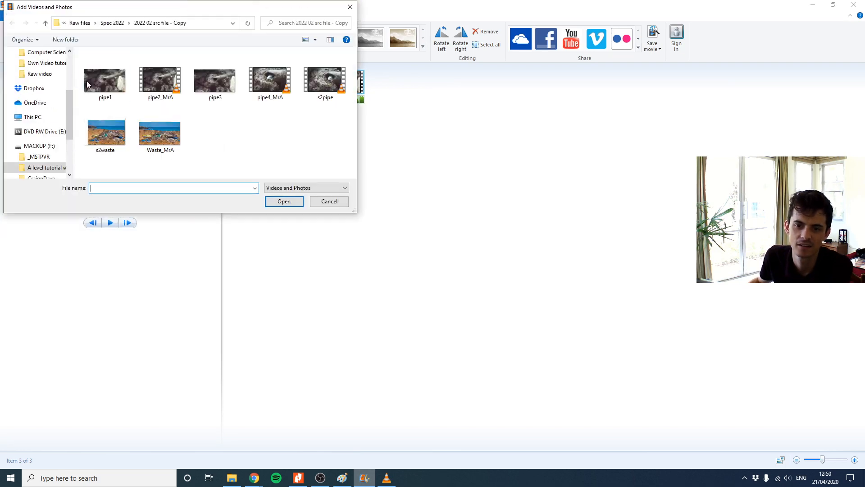
double_click(214, 82)
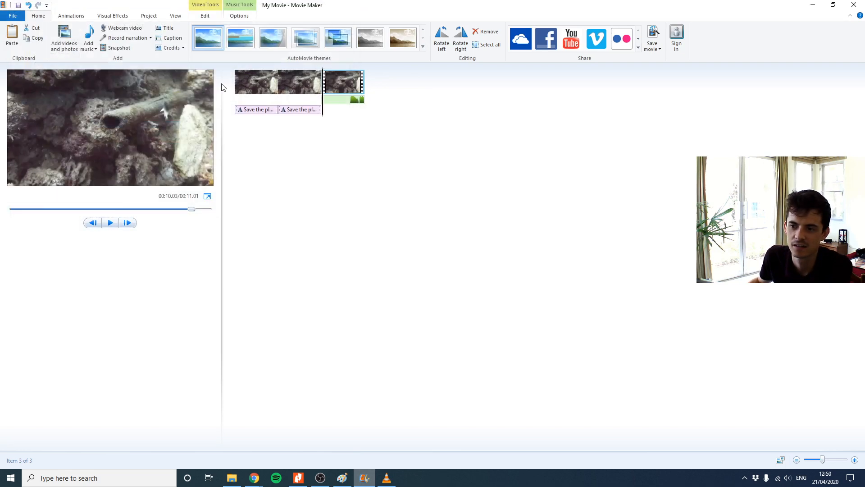
click(393, 93)
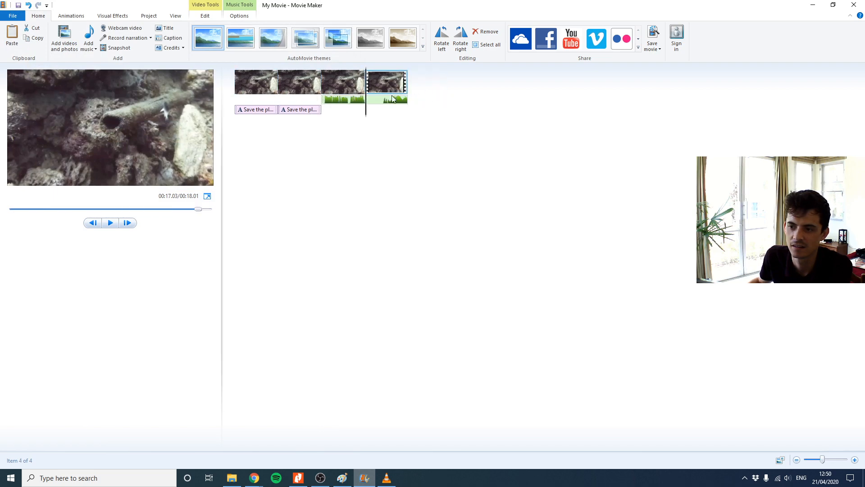
drag(367, 107, 337, 107)
drag(375, 82, 372, 106)
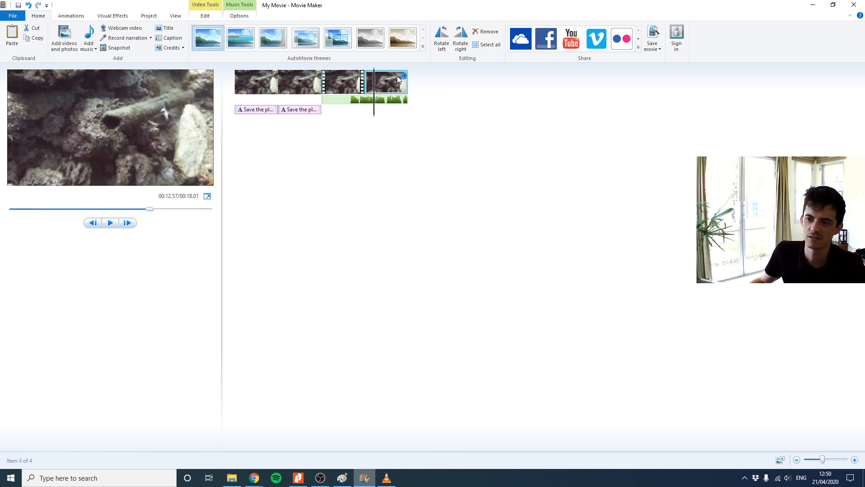
Check the storyboard timings for pipe3 and pipe4, and set the pipe3 image's duration to 4 seconds
click(207, 17)
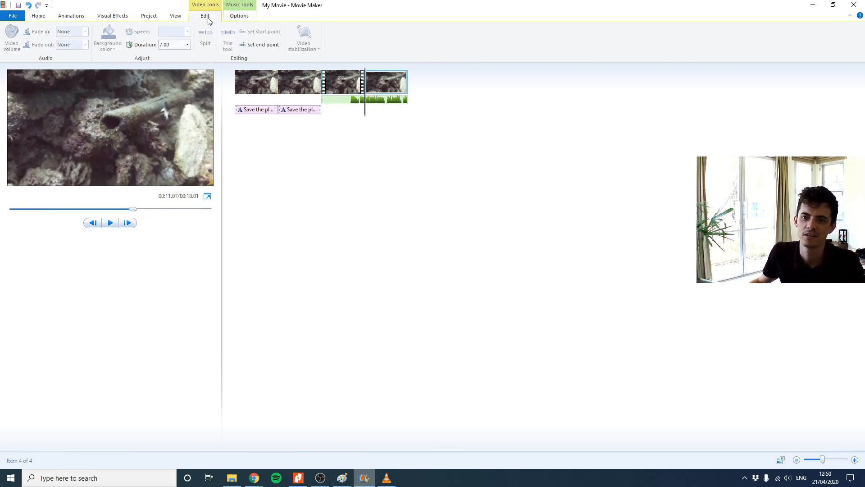
mouse_move(364, 107)
mouse_down()
mouse_move(320, 106)
mouse_move(382, 109)
mouse_move(359, 108)
mouse_move(373, 108)
mouse_up()
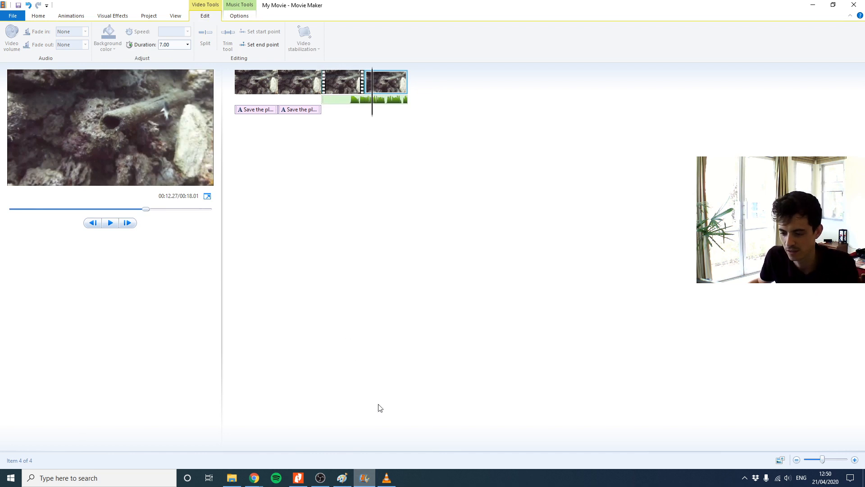
click(298, 478)
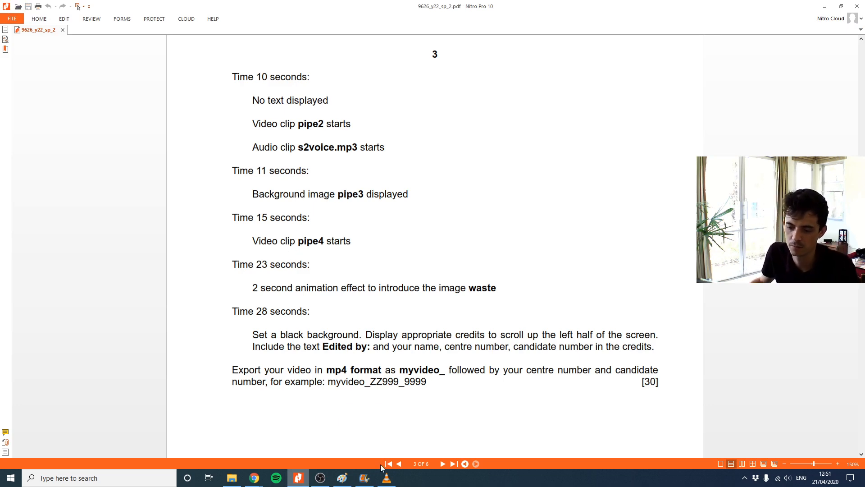
click(389, 480)
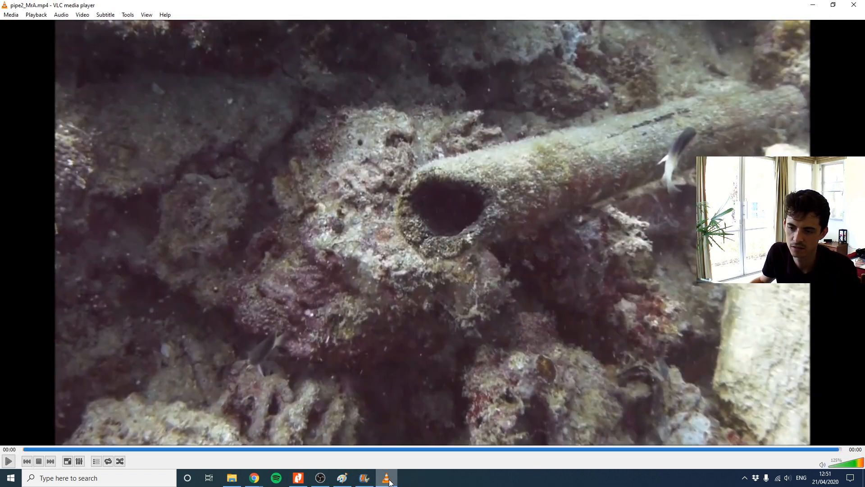
click(364, 477)
click(378, 89)
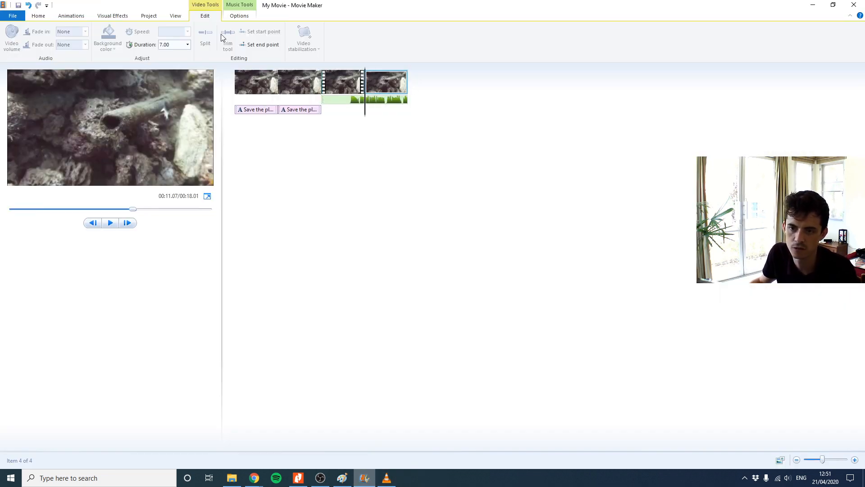
click(175, 45)
text(4)
key(Return)
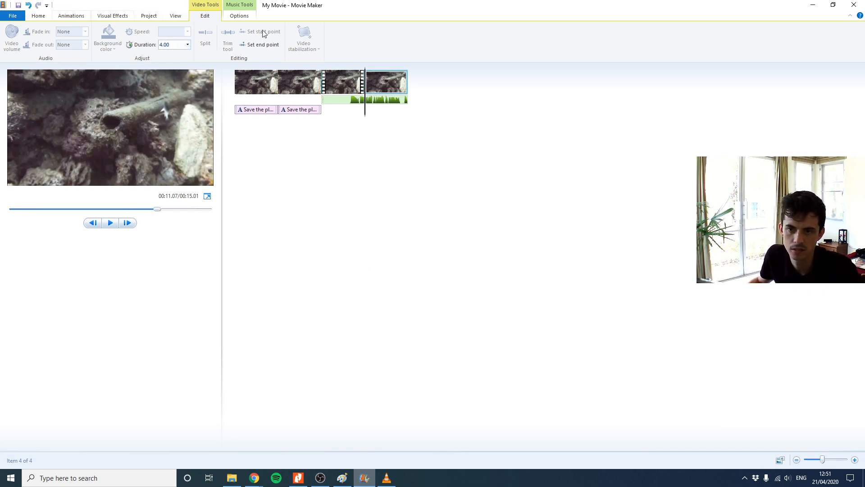
Add the pipe4_MrA video clip at the end of the timeline, directly after the pipe3 image
click(408, 105)
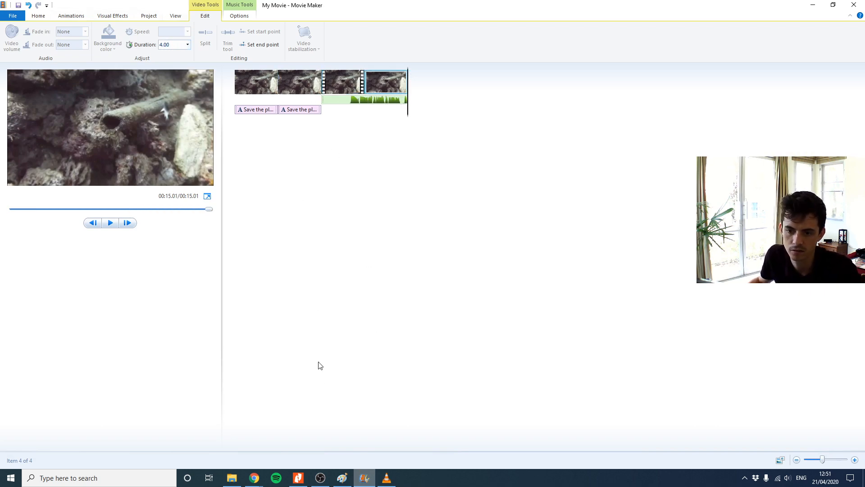
click(39, 17)
click(65, 38)
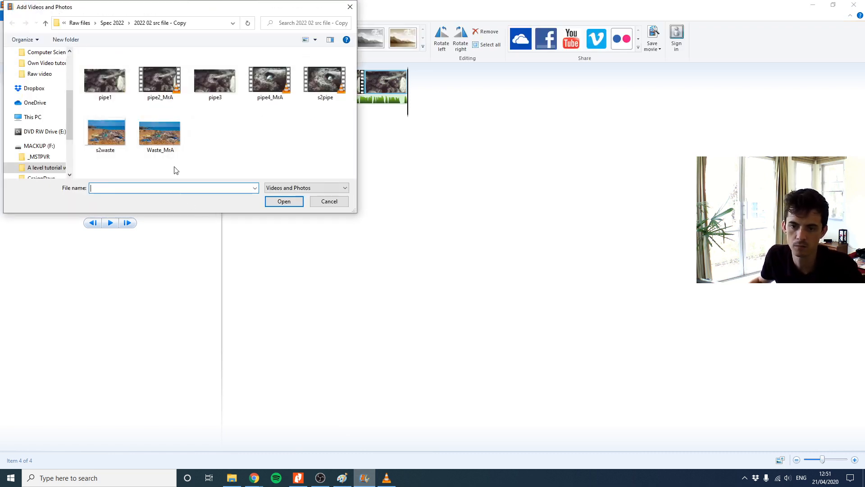
double_click(270, 81)
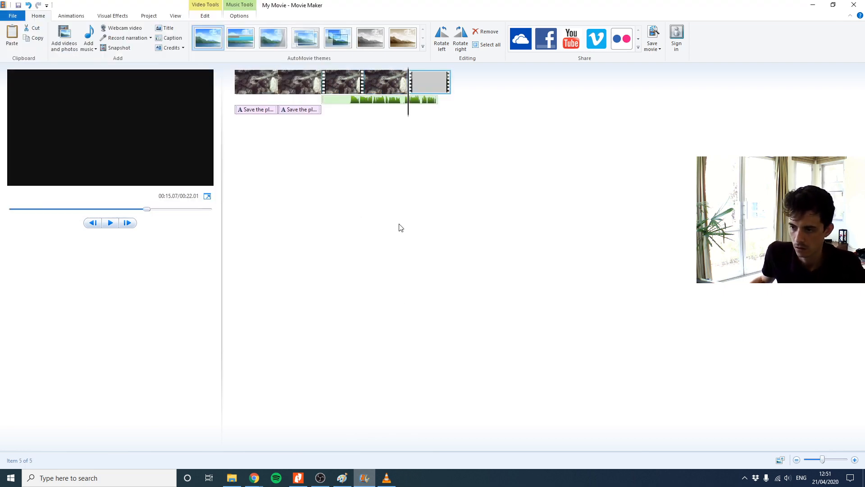
click(386, 476)
click(386, 476)
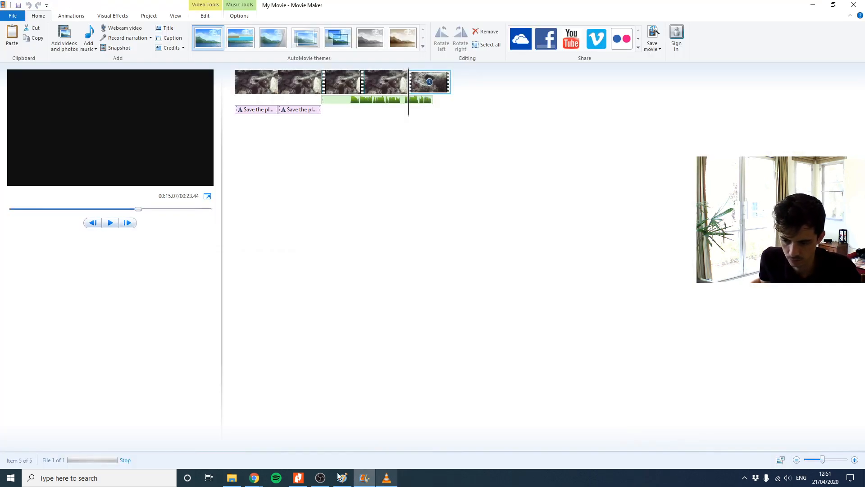
Consult the storyboard for the 23-second item and add the Waste_MrA image at the end of the timeline
click(298, 476)
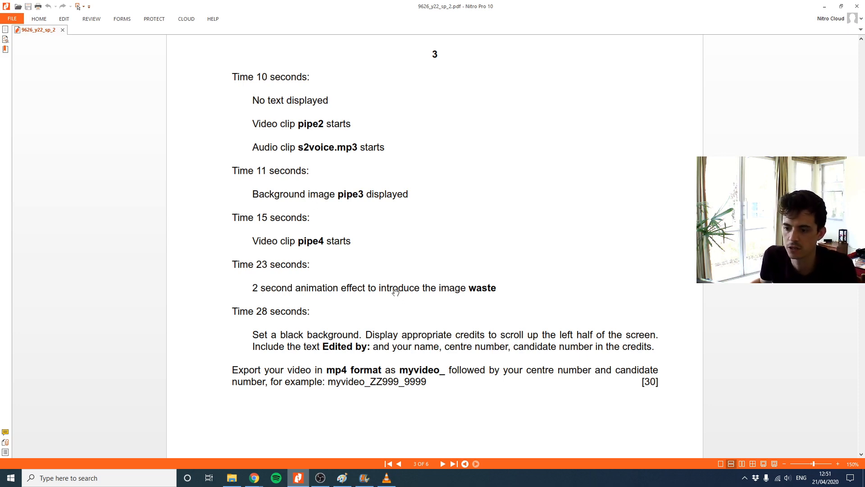
click(386, 477)
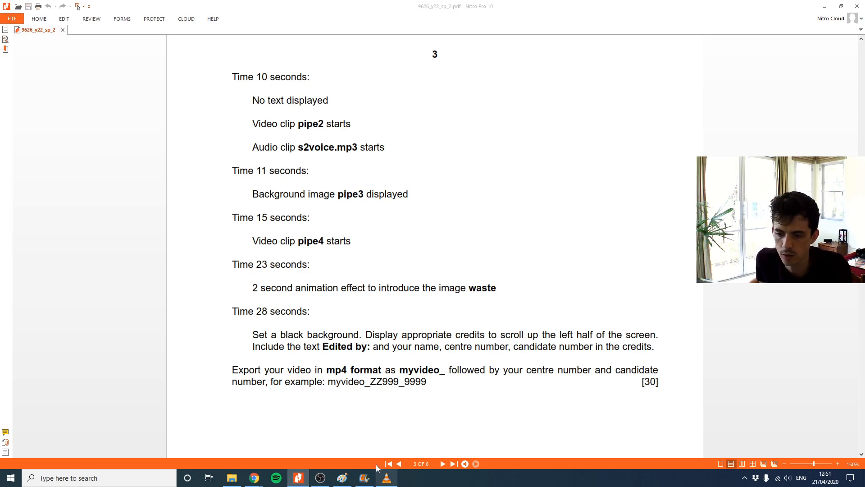
click(391, 475)
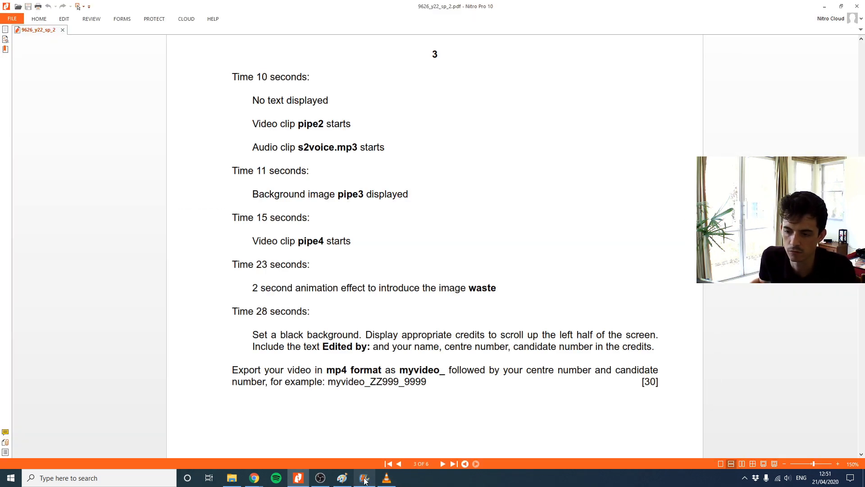
click(364, 477)
click(452, 111)
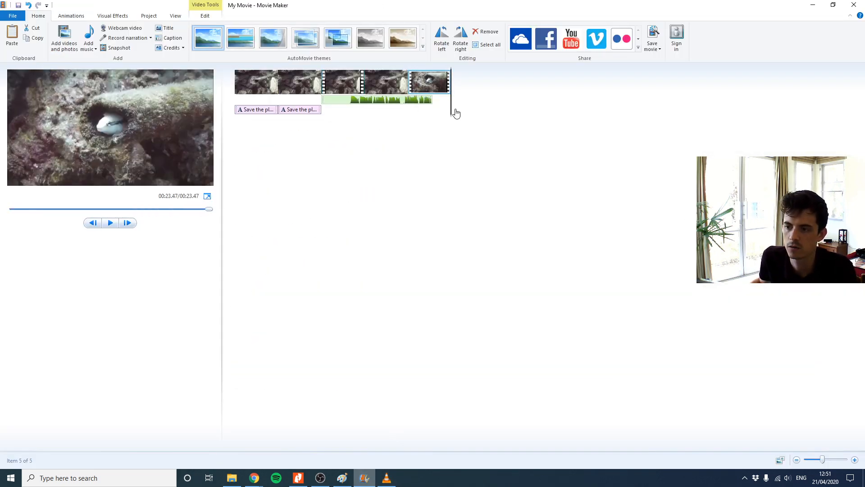
click(64, 38)
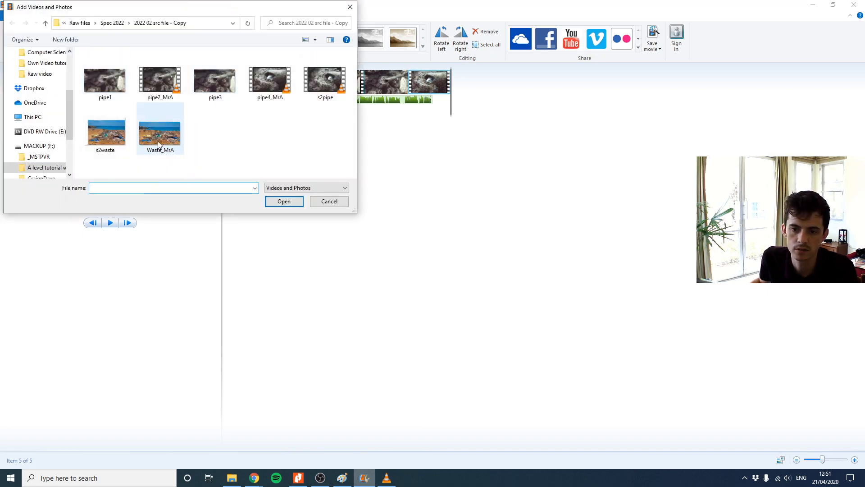
double_click(160, 133)
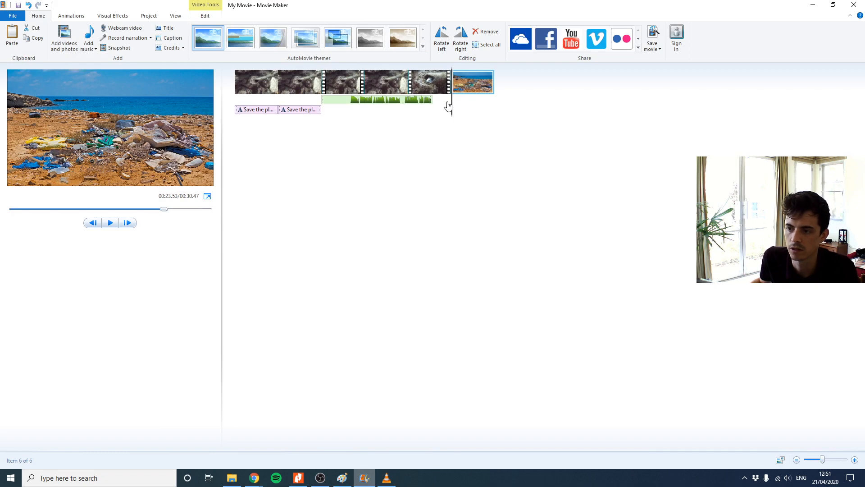
Try the Cinematic AutoMovie theme on the movie and undo it
click(452, 107)
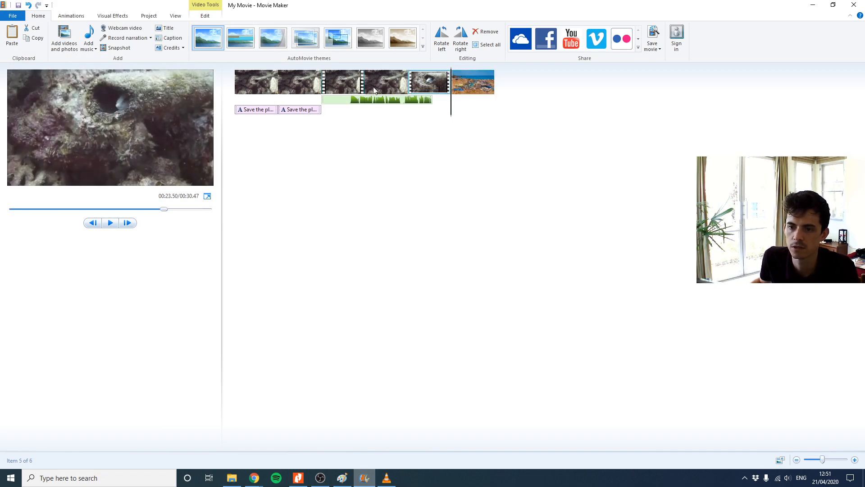
click(209, 40)
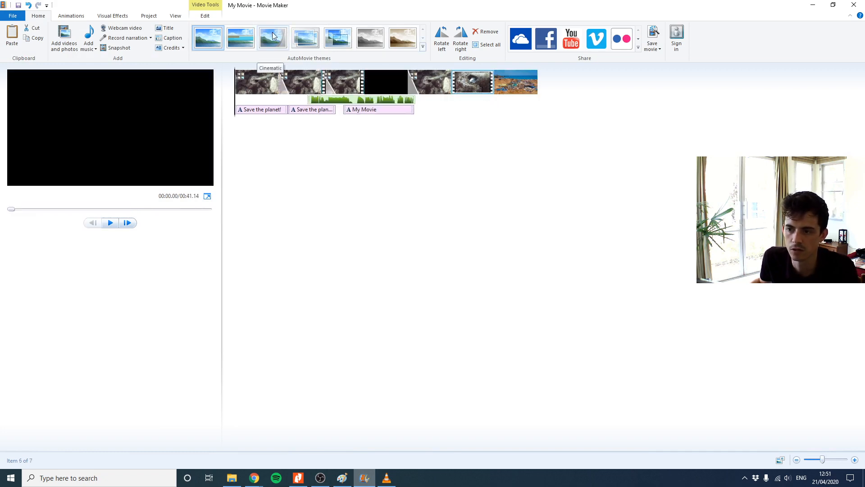
key(ctrl+z)
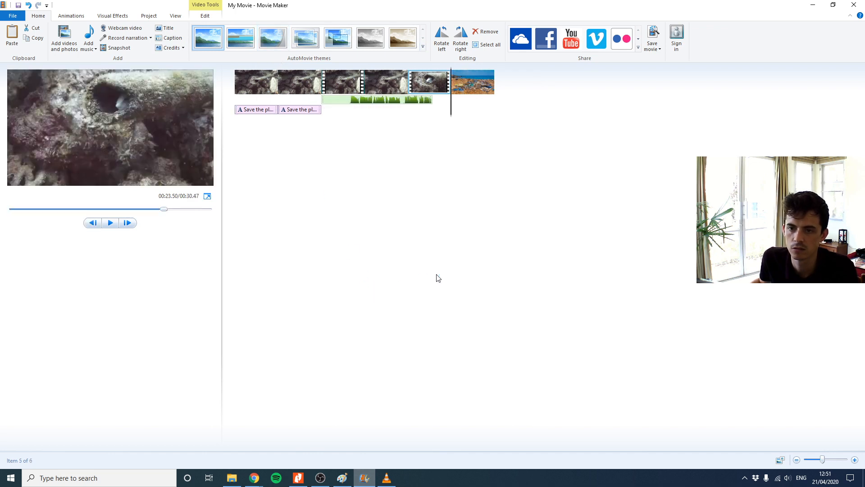
click(265, 36)
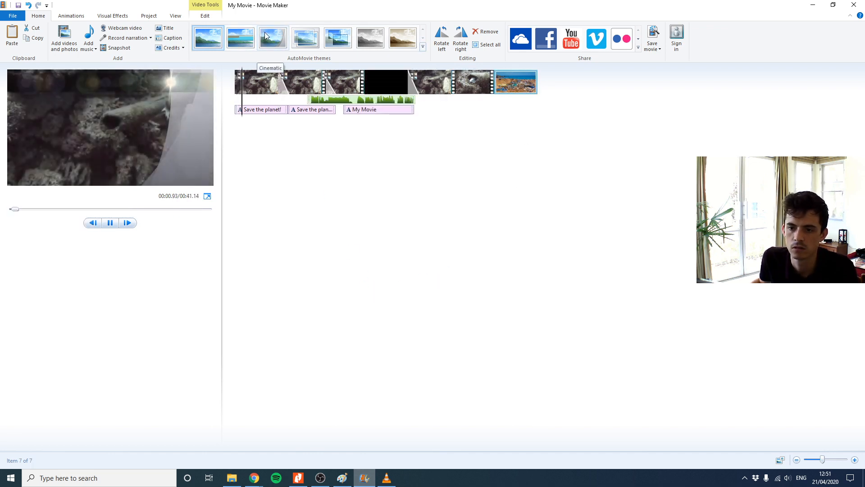
key(ctrl+z)
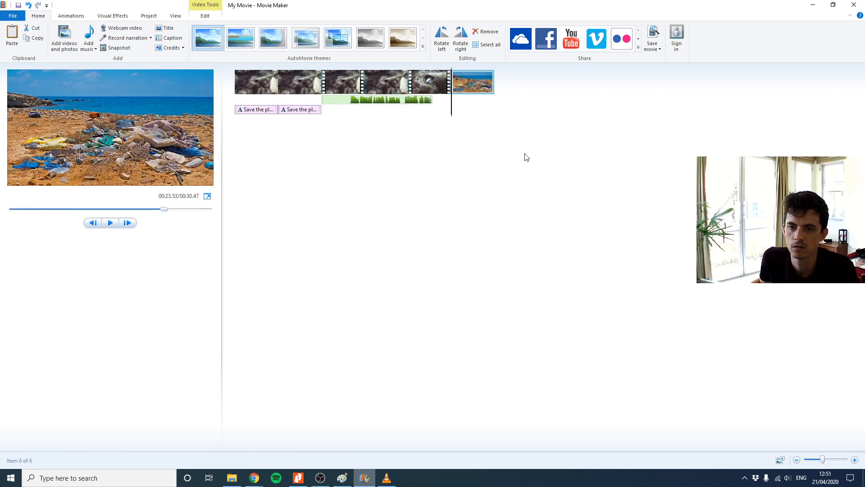
Introduce the waste image with the horizontal-strips transition, set its duration to 2 seconds and preview the effect
drag(452, 109, 468, 108)
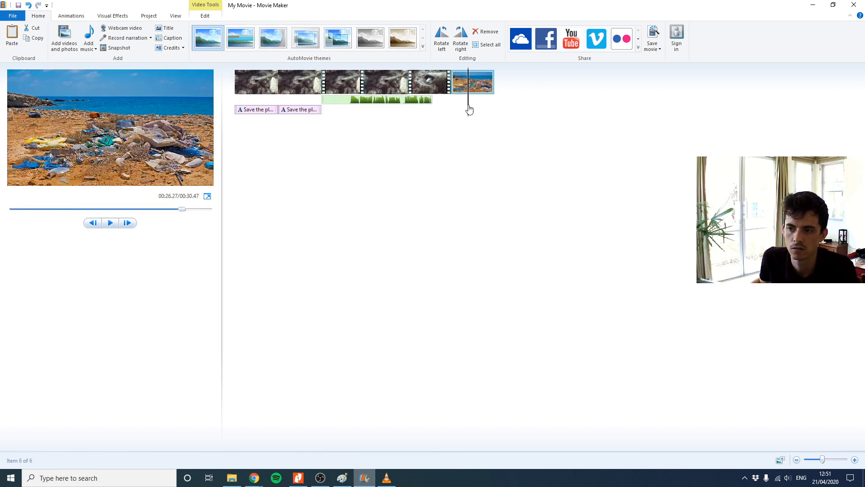
click(81, 16)
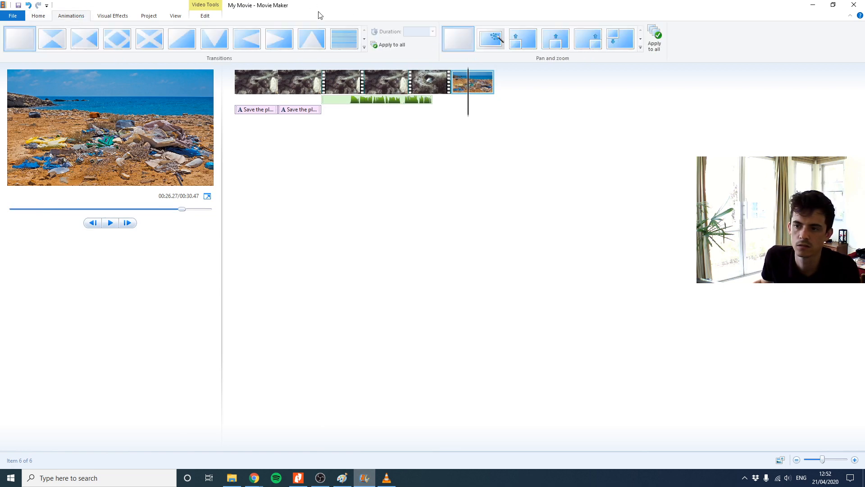
click(340, 42)
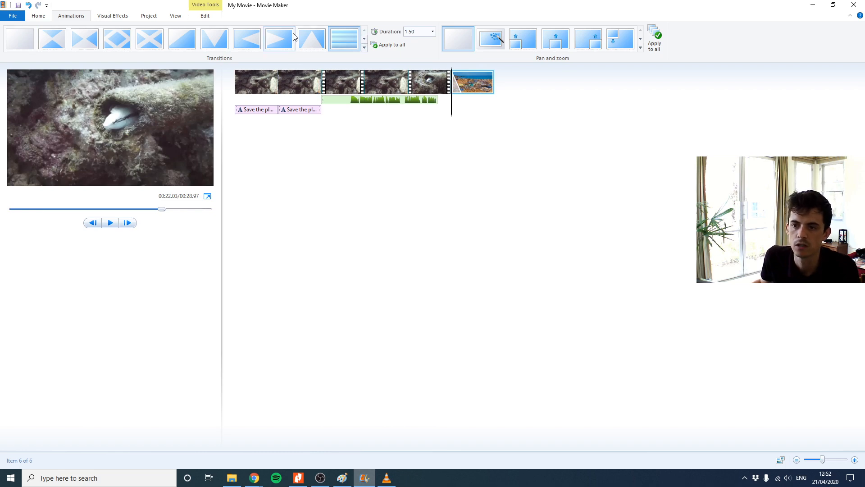
drag(420, 32, 392, 34)
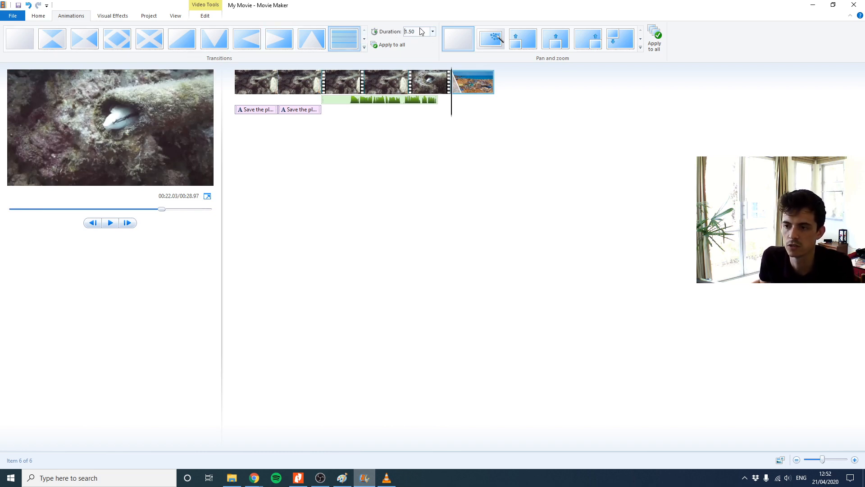
text(2)
click(432, 159)
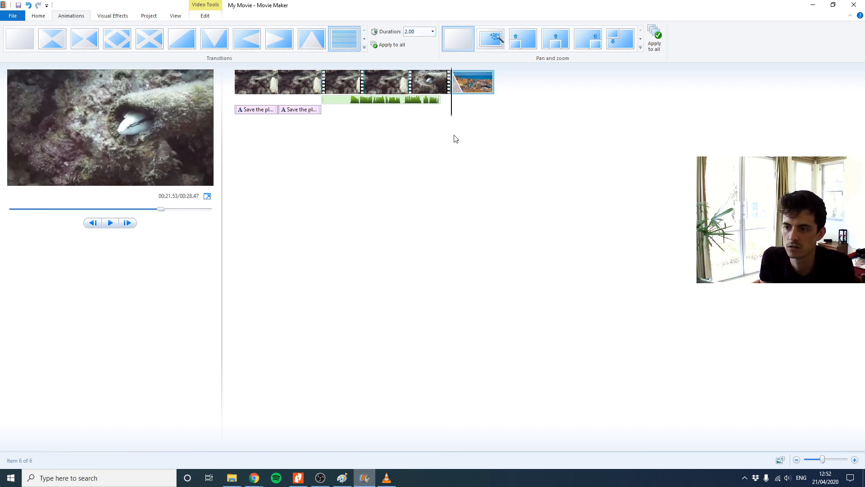
mouse_move(452, 120)
mouse_down()
mouse_move(443, 116)
mouse_move(470, 118)
mouse_move(442, 116)
mouse_move(461, 117)
mouse_up()
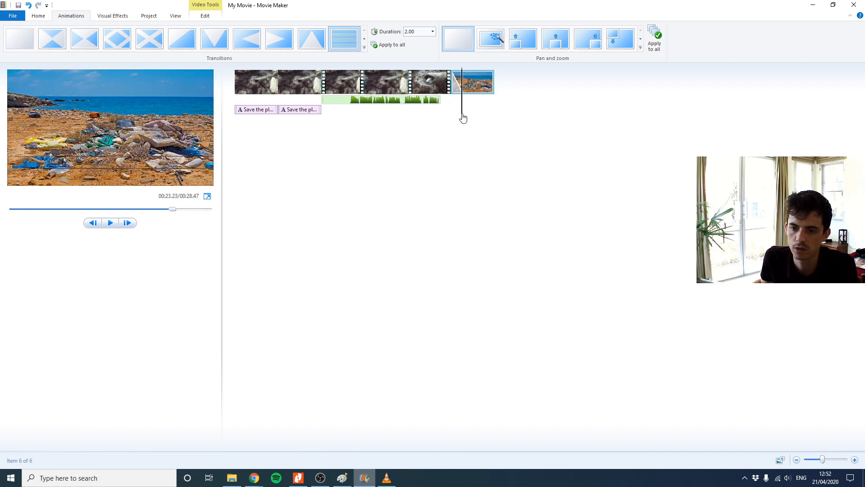
Review the storyboard's 28-second credits and export requirements, plus the general font and transition rules of task 4
click(299, 478)
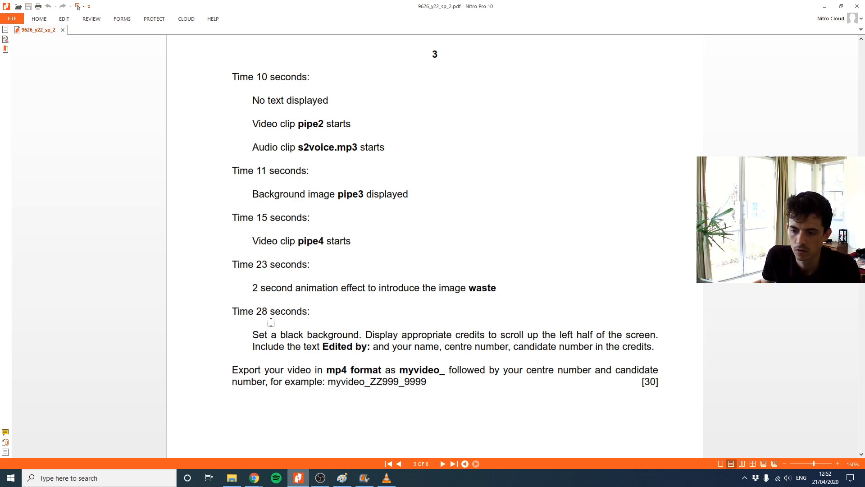
scroll(271, 322, down, 3)
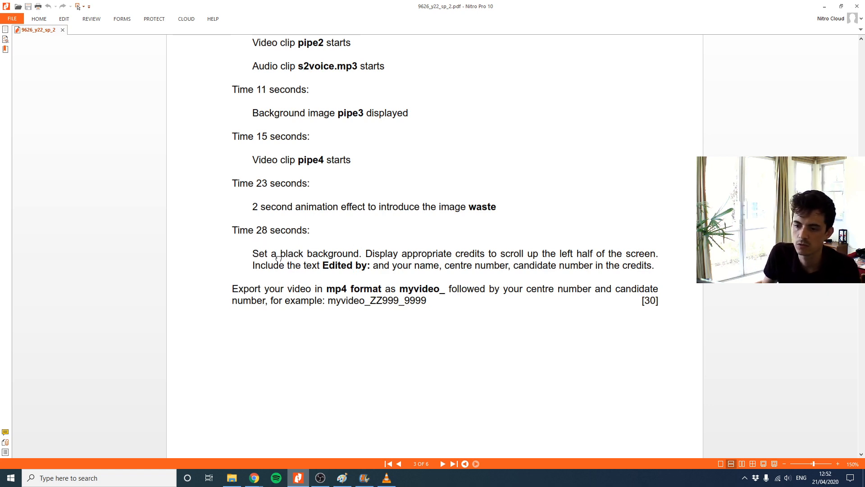
scroll(307, 256, up, 1)
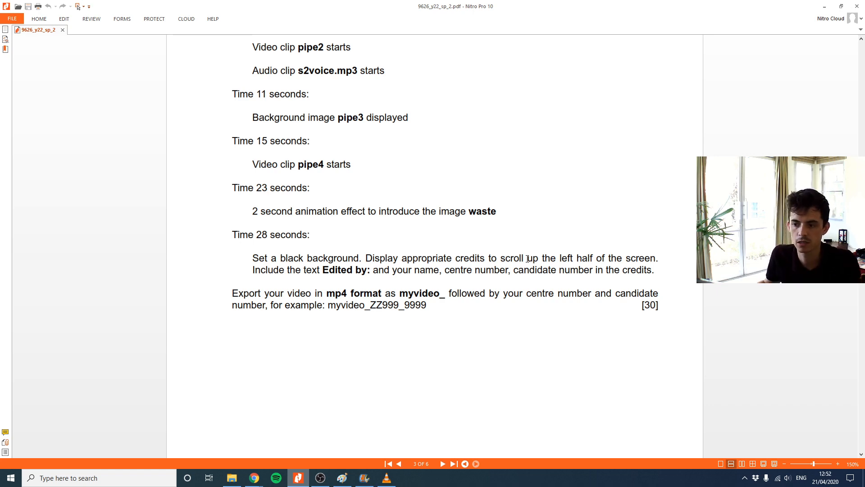
scroll(527, 258, up, 10)
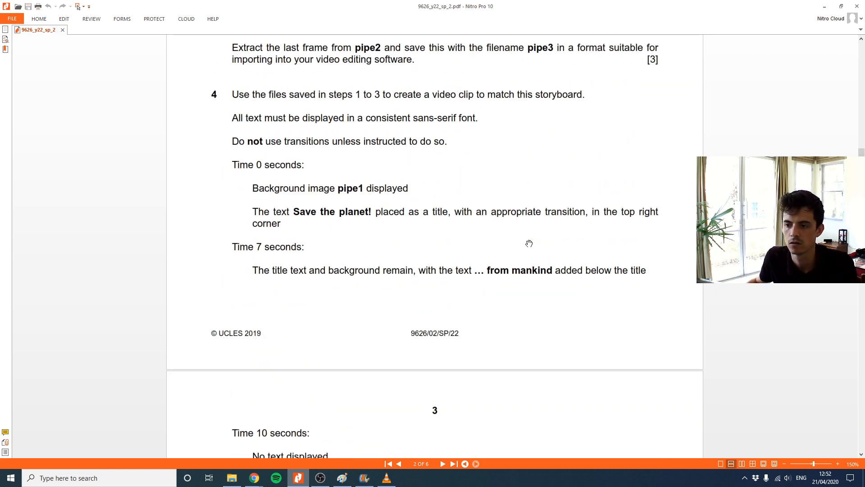
Place the exam PDF side by side with the My Movie project and show the storyboard's 28-second instructions
scroll(270, 182, up, 4)
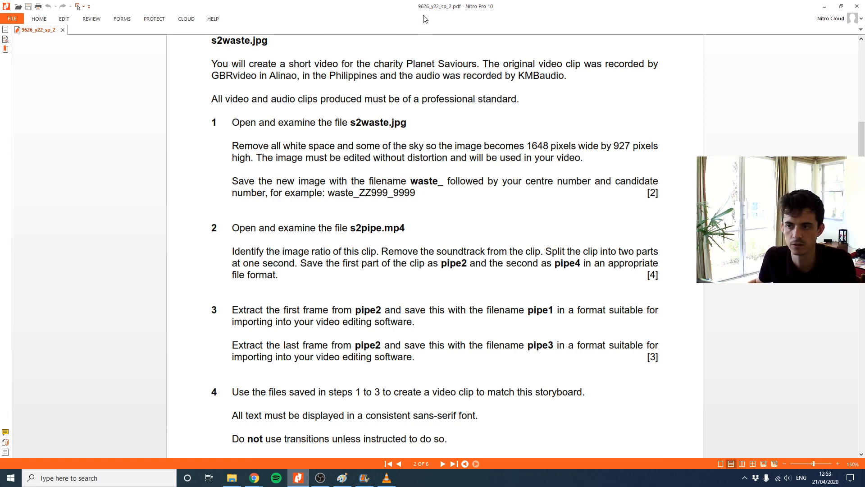
drag(422, 8, 864, 233)
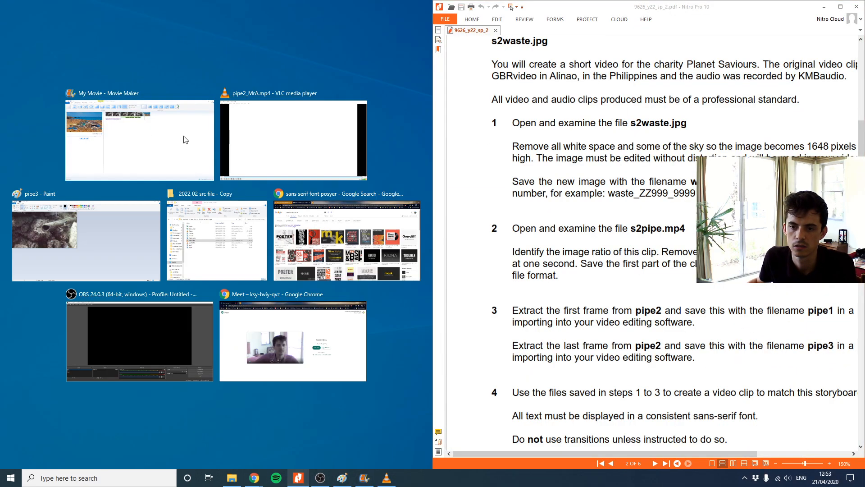
click(184, 109)
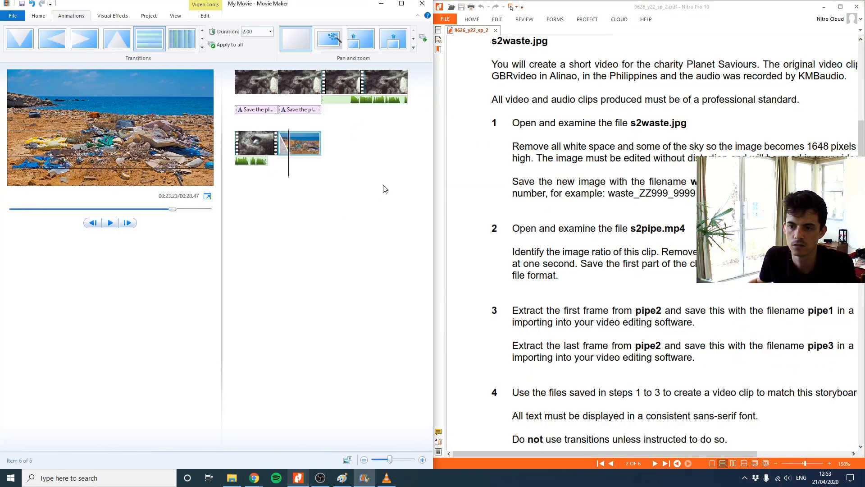
click(45, 16)
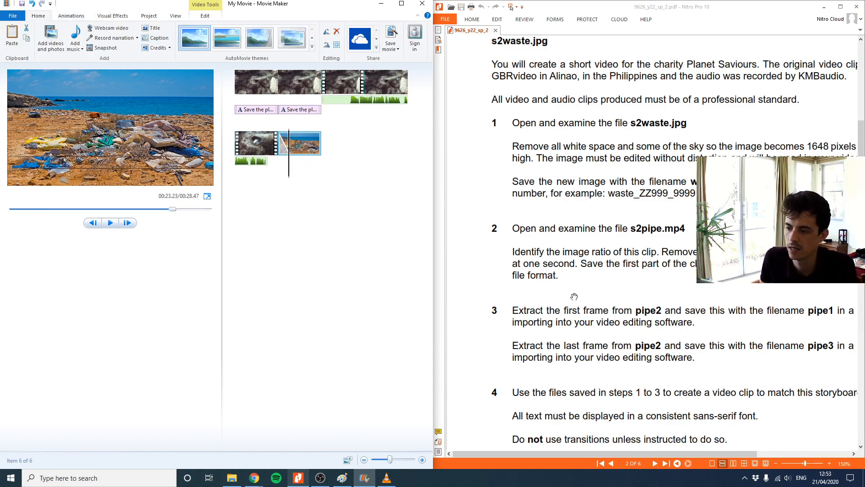
scroll(615, 342, down, 10)
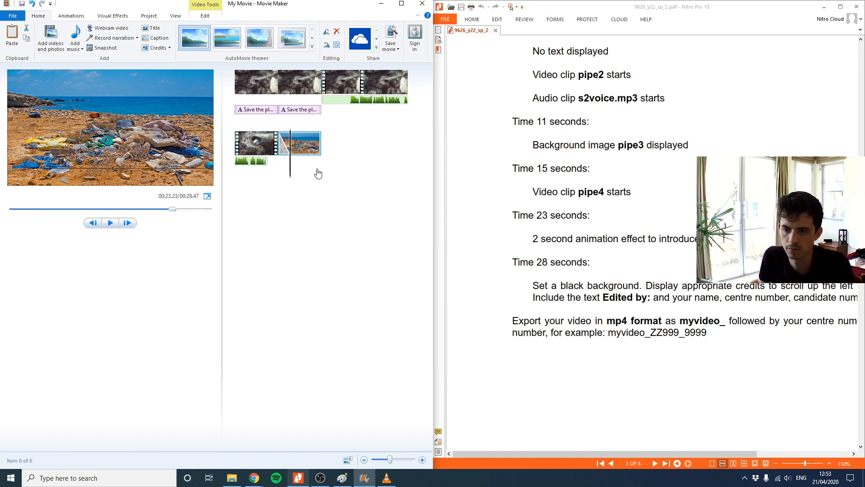
Set the waste image's duration to 6.53 seconds so the movie ends at 28 seconds
click(331, 173)
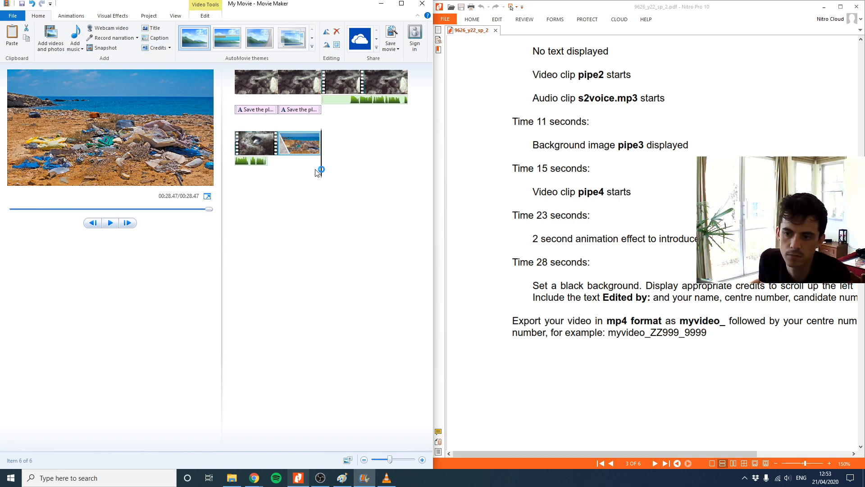
click(279, 149)
click(206, 16)
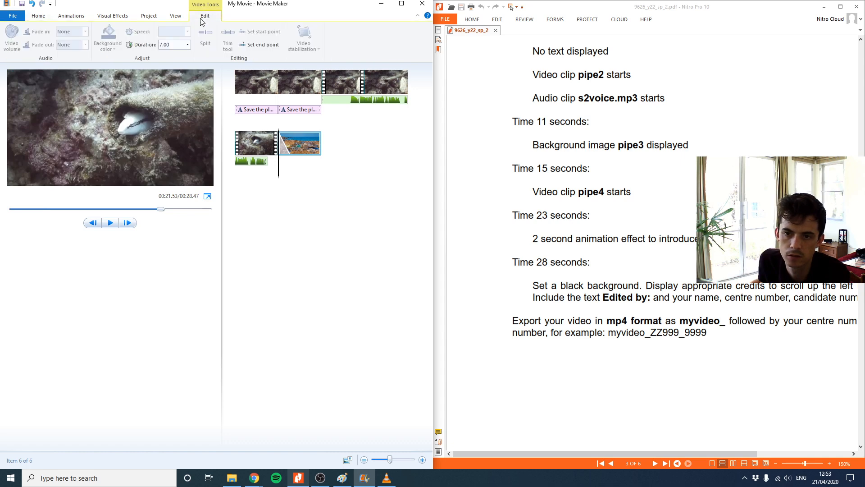
mouse_move(278, 158)
mouse_down()
mouse_move(319, 160)
mouse_move(294, 160)
mouse_up()
click(171, 45)
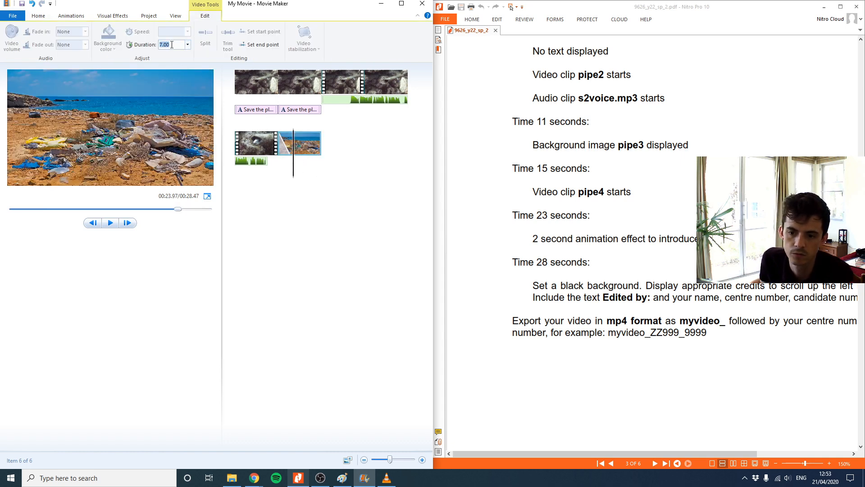
drag(172, 44, 160, 46)
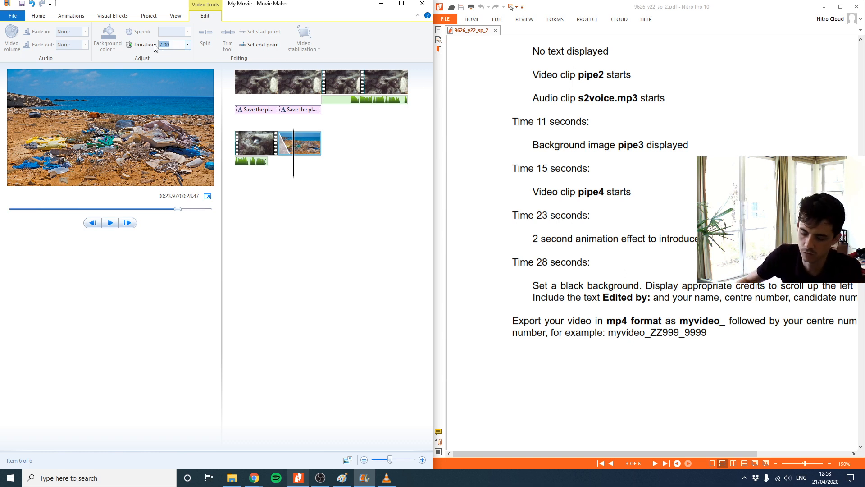
text(6.53)
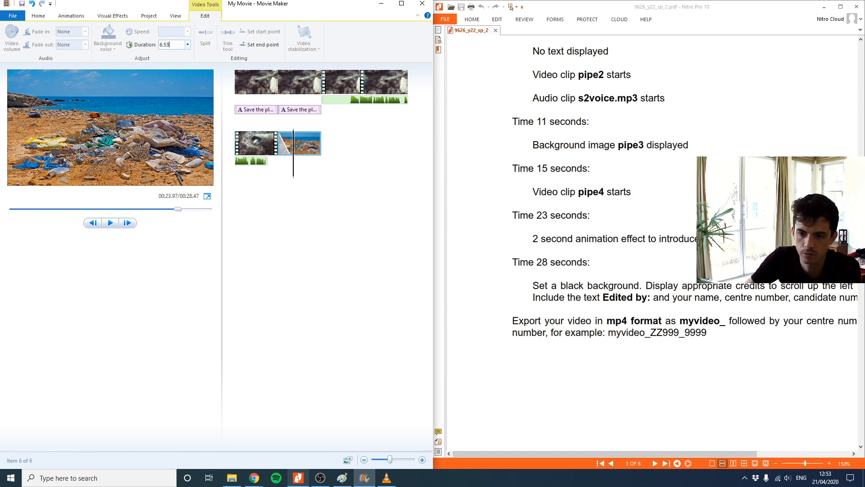
key(Return)
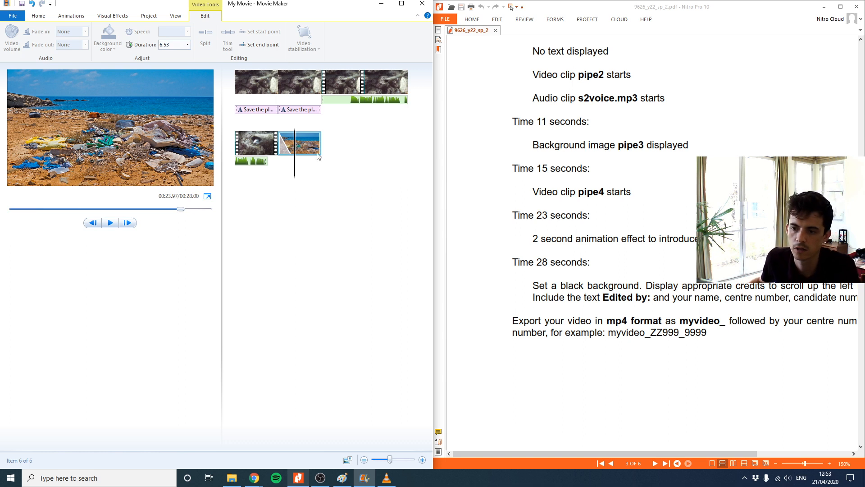
Add a credits clip with a black background at the end of the timeline
drag(296, 168, 334, 165)
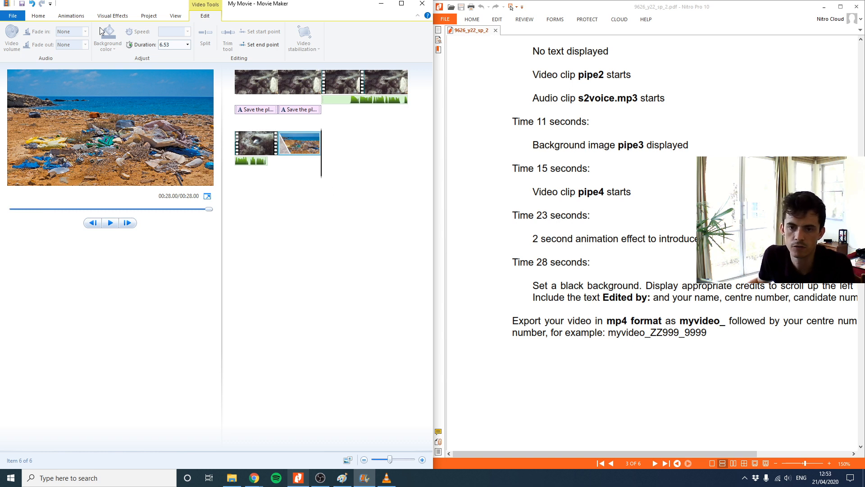
click(38, 16)
click(157, 51)
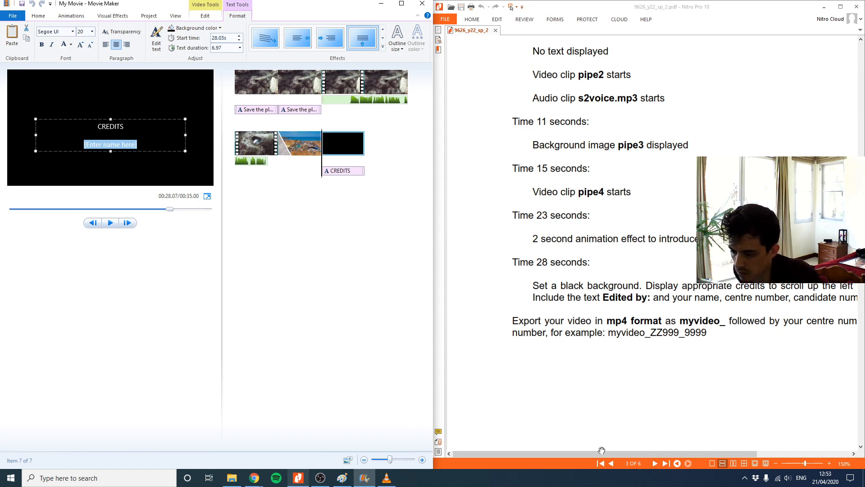
Bring the brief's charity introduction into view, then move the credits text box to the frame's upper-left corner and narrow it to about half the width
drag(601, 453, 636, 456)
scroll(679, 363, up, 4)
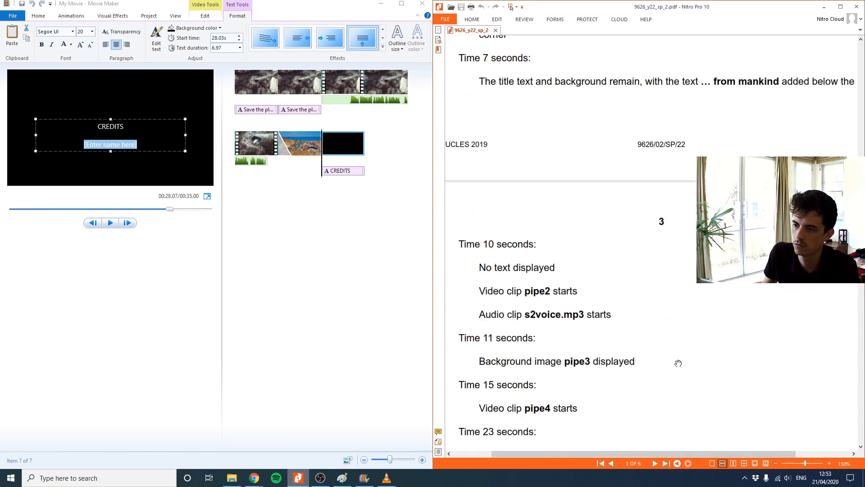
scroll(678, 362, up, 14)
scroll(652, 322, down, 4)
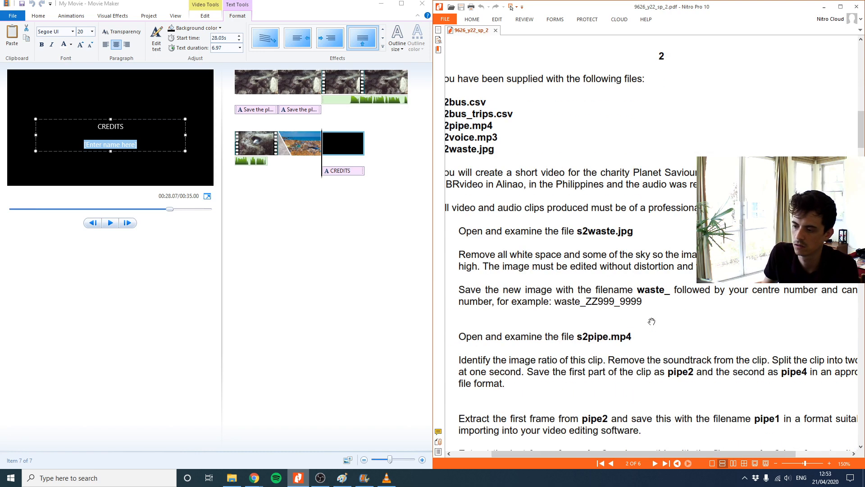
drag(131, 117, 88, 72)
drag(149, 89, 32, 98)
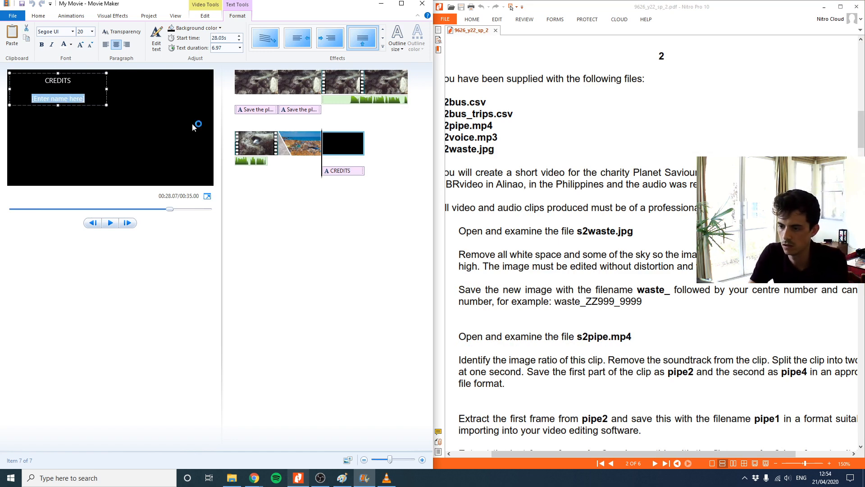
Enter "For the charity:" and "Planet Saviours" on separate lines below the CREDITS heading, followed by a blank line
text(F)
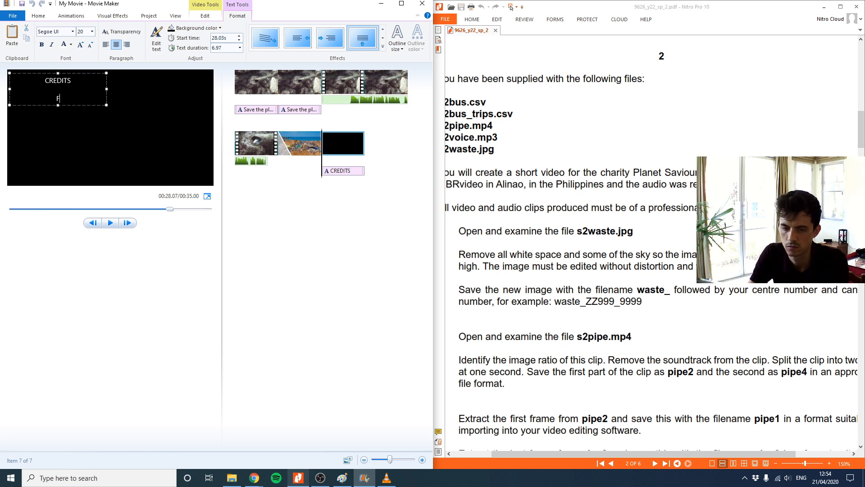
text(or the charity:)
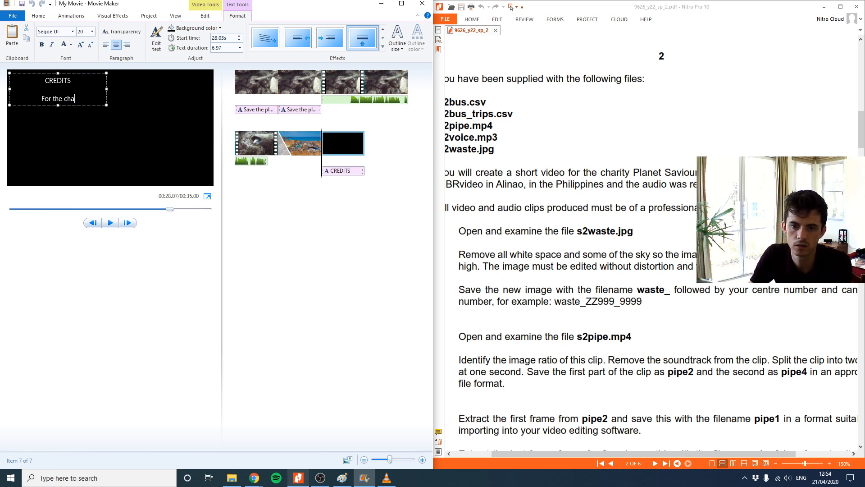
key(Return)
text(P)
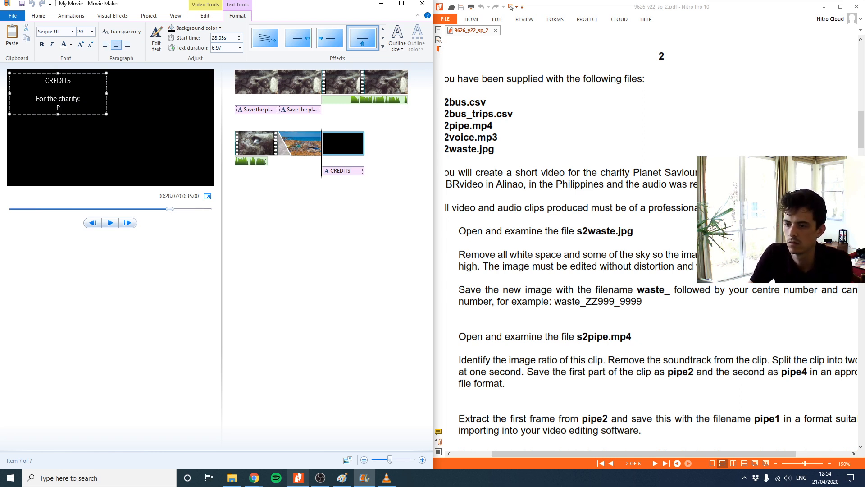
text(lanet Saviou)
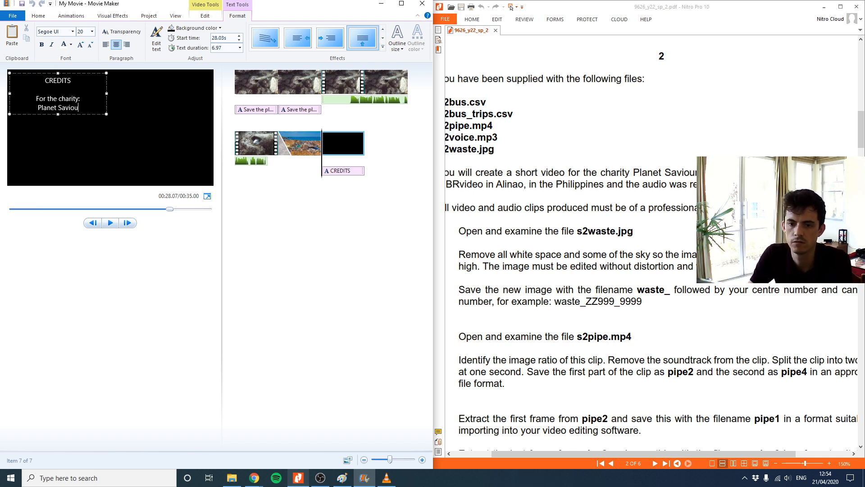
text(rs)
key(Return)
key(Return)
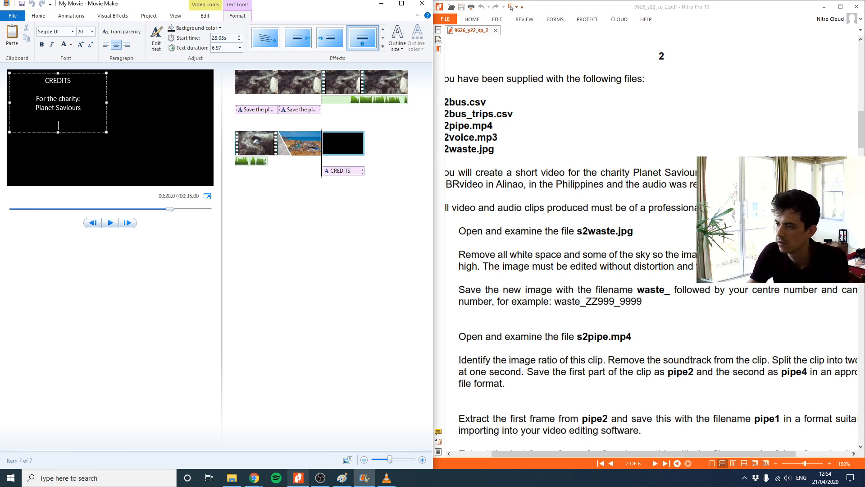
Consult the brief's introduction for the video and audio recording sources
click(574, 453)
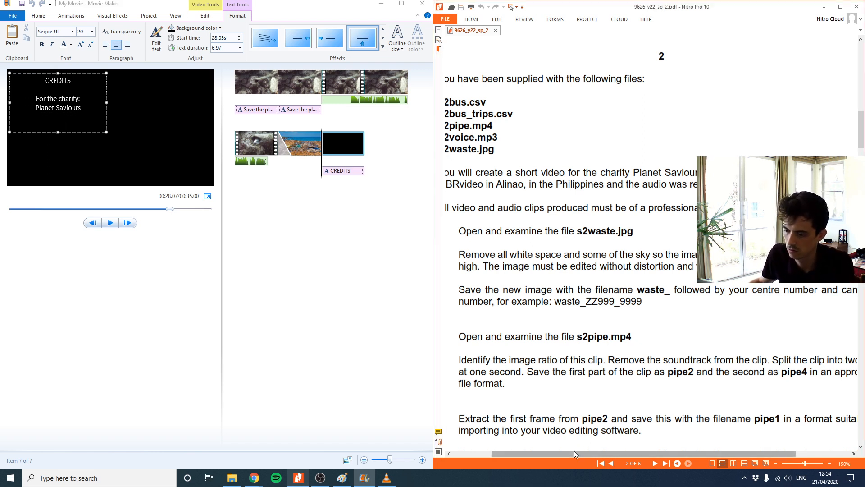
drag(574, 450, 550, 450)
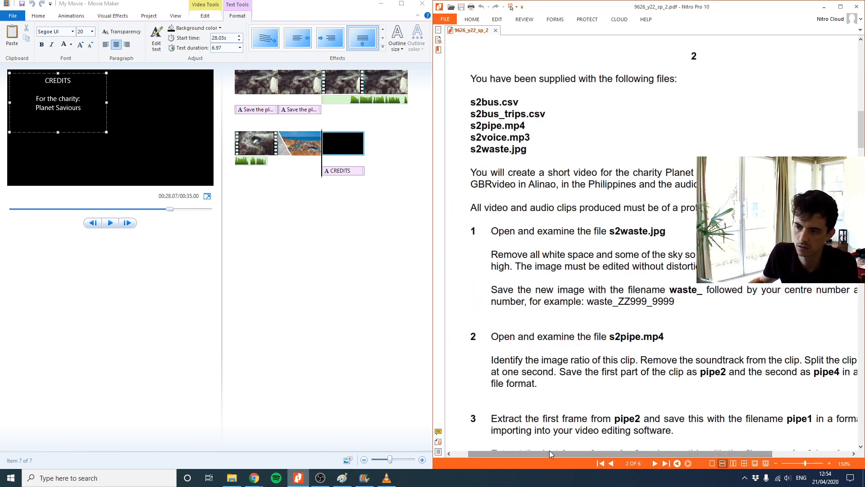